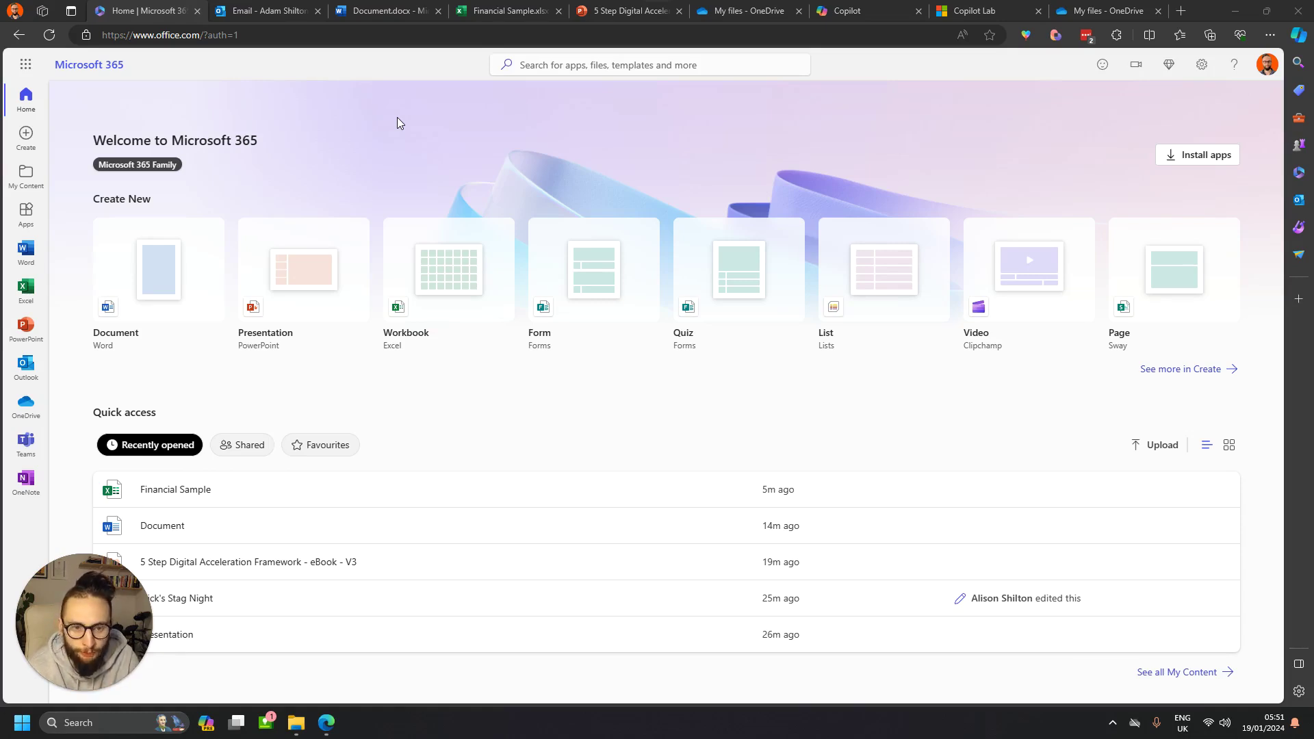
Step: Get a Copilot summary of the QuickBooks Self Assessment reminder email, then start a blank new email
left_click(254, 11)
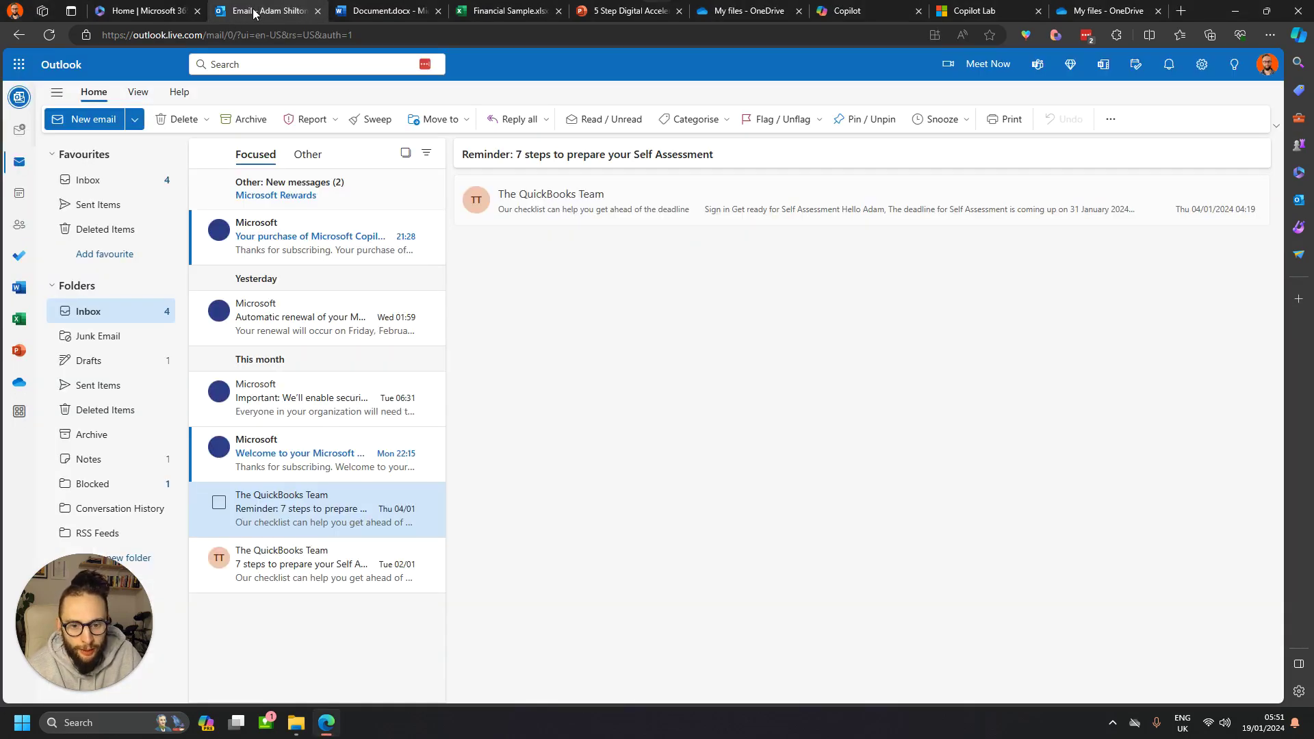
left_click(617, 198)
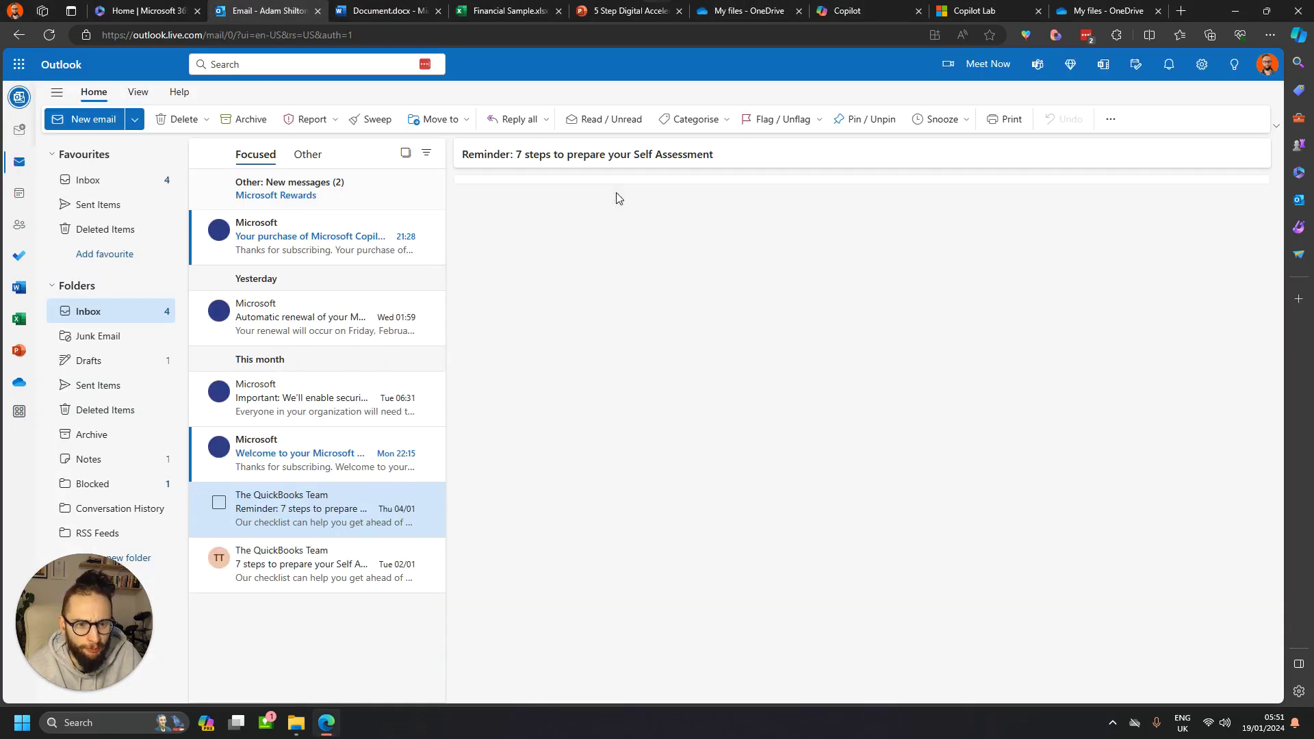
left_click(316, 532)
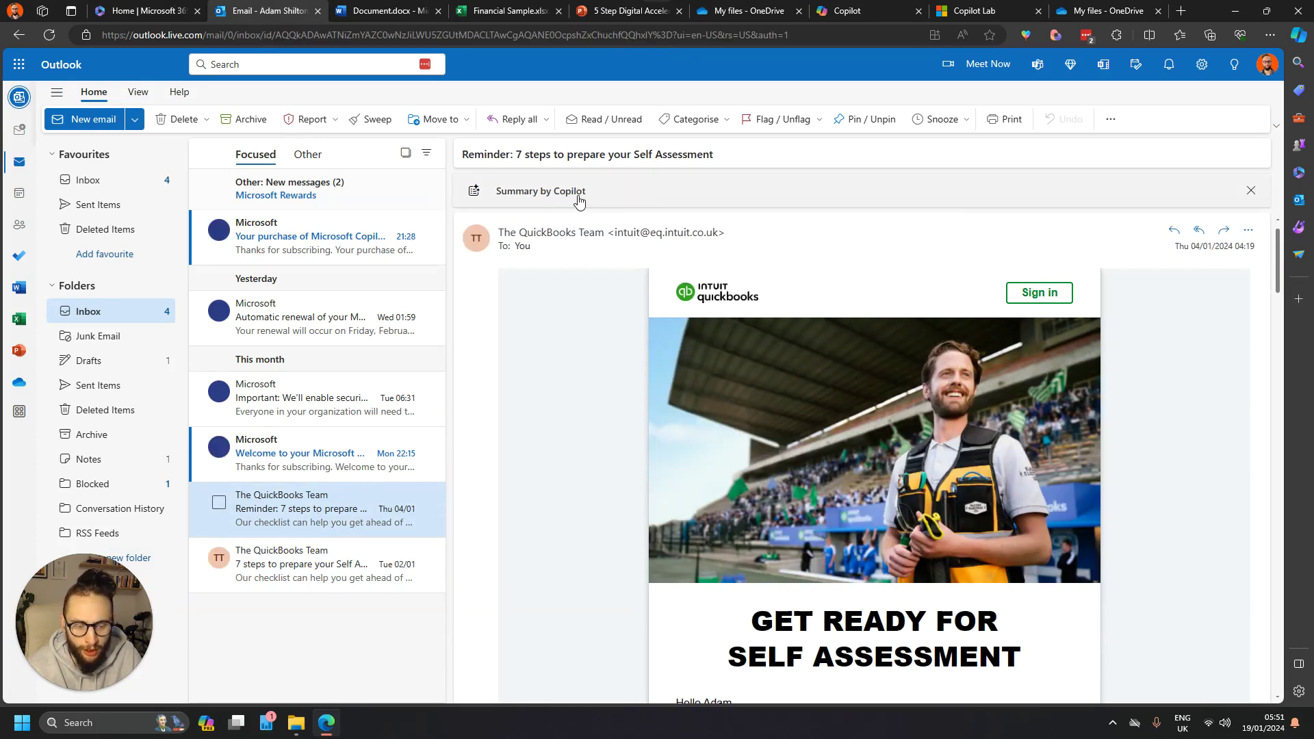
left_click(569, 192)
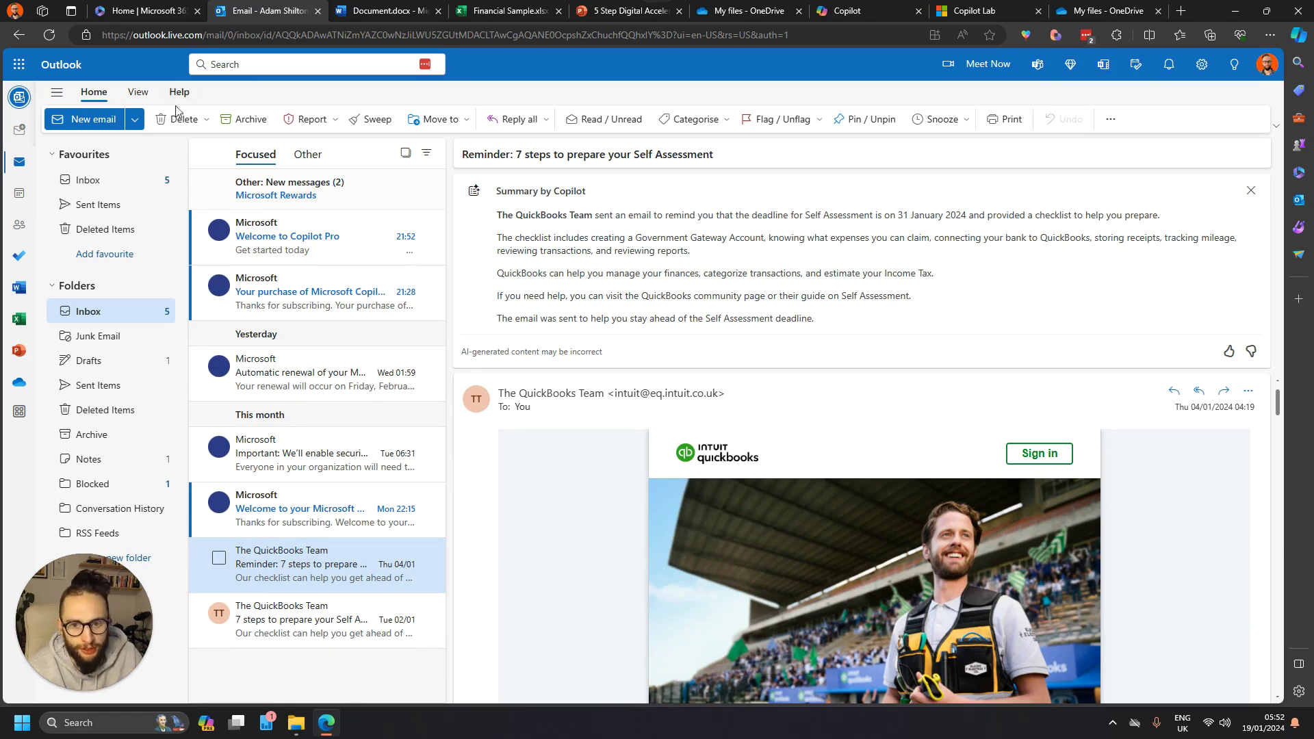
left_click(103, 120)
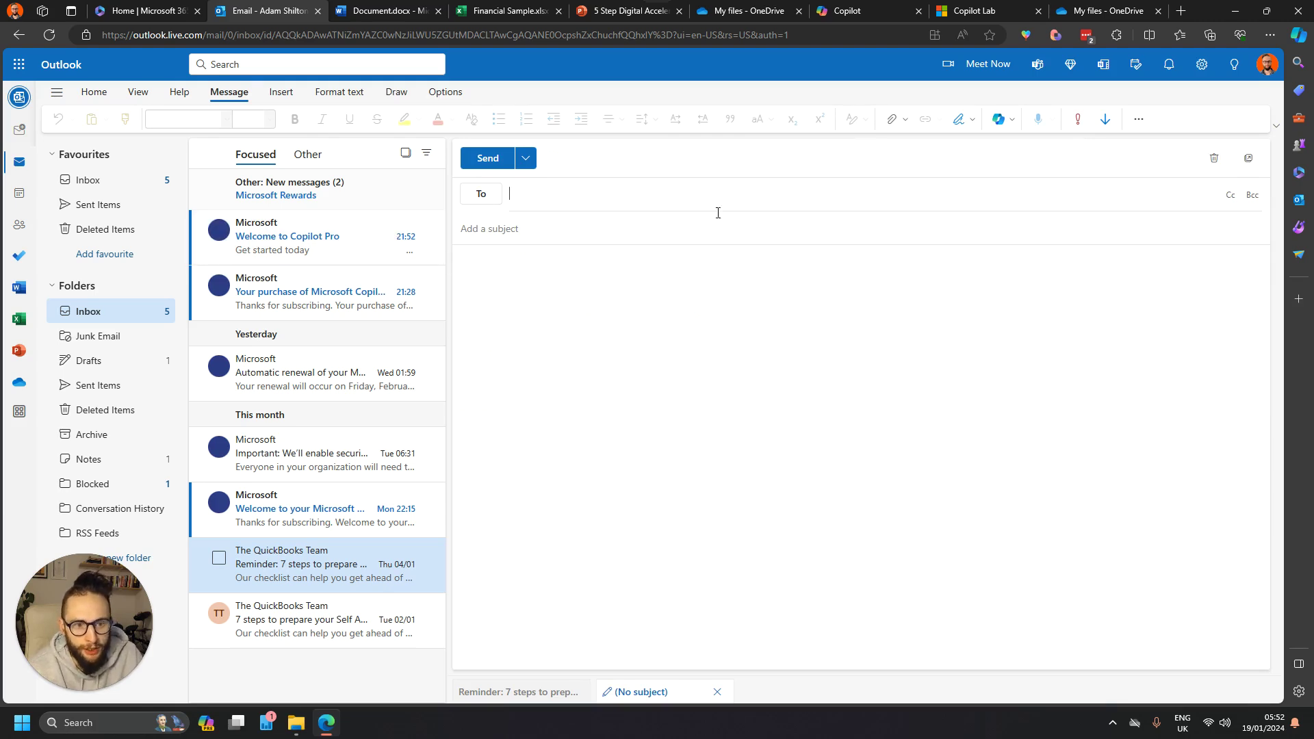
Step: Have Copilot draft a finance-team update on this month's management accounts and keep it as the email body
left_click(1002, 119)
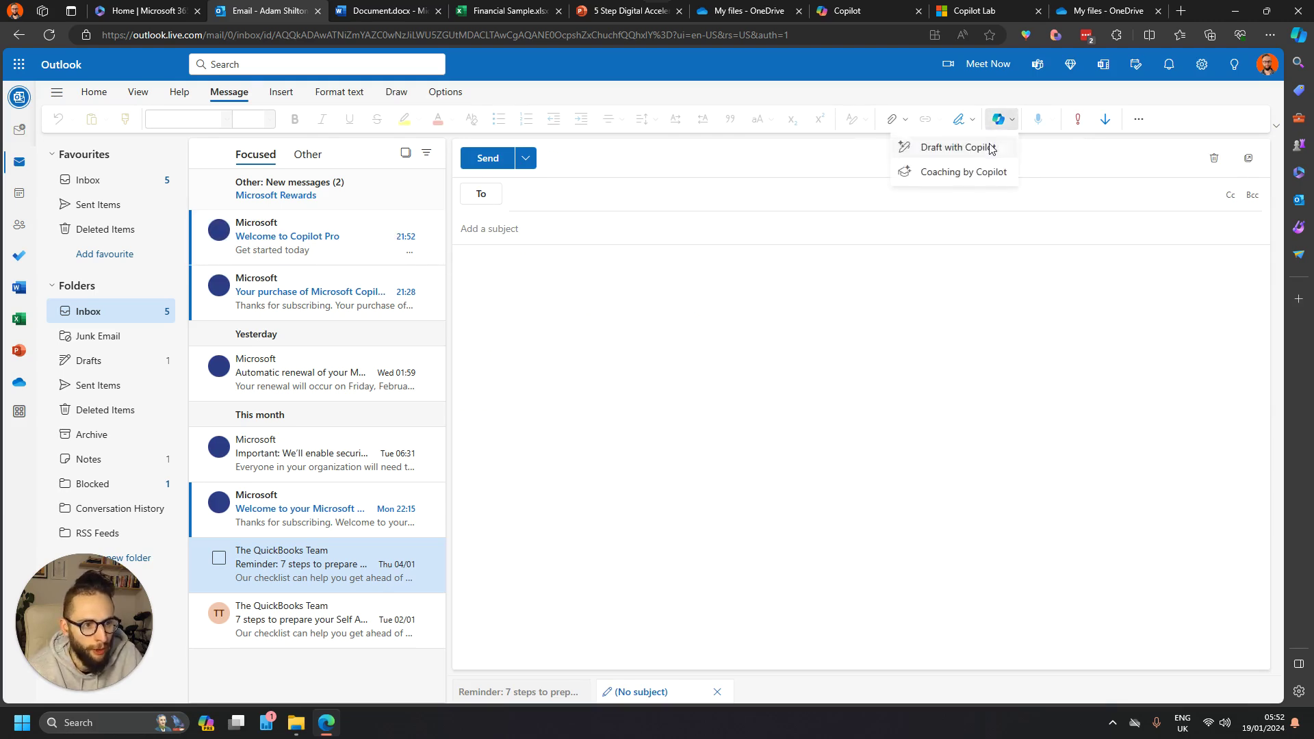
left_click(992, 149)
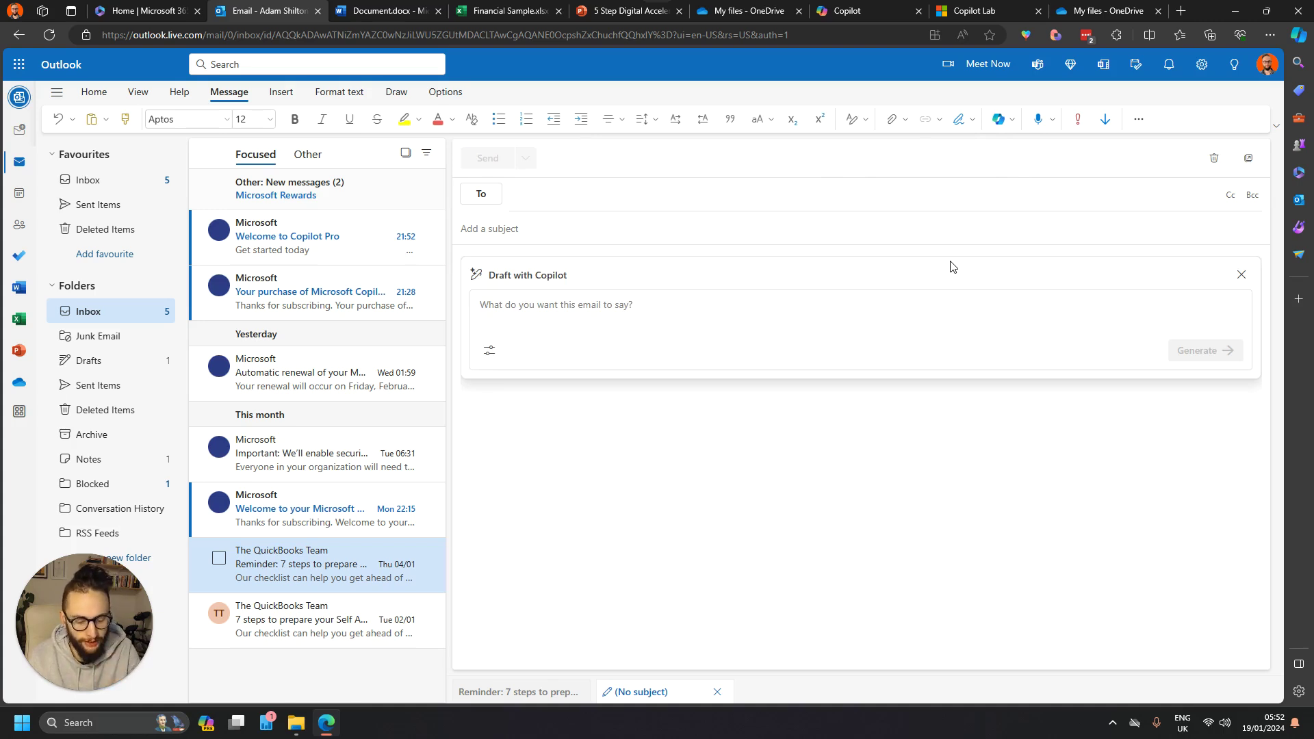
type("Create me")
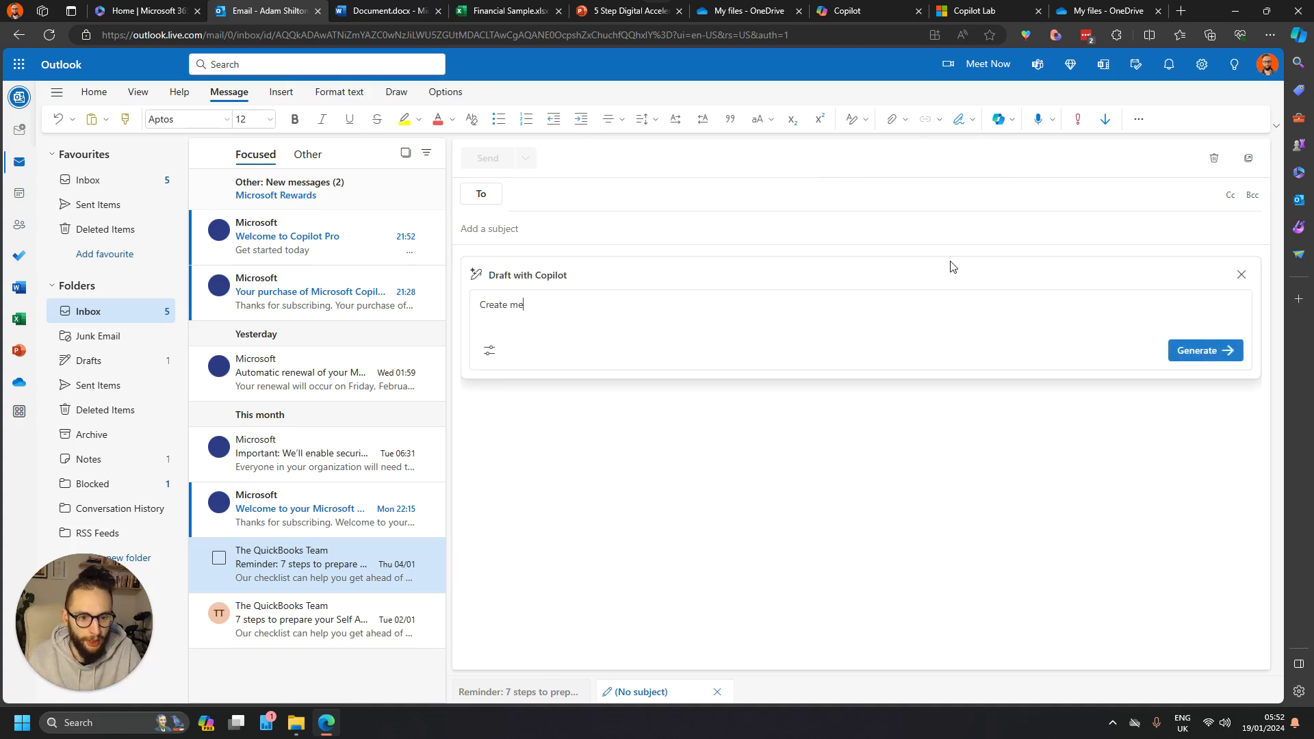
type(" an update for my ")
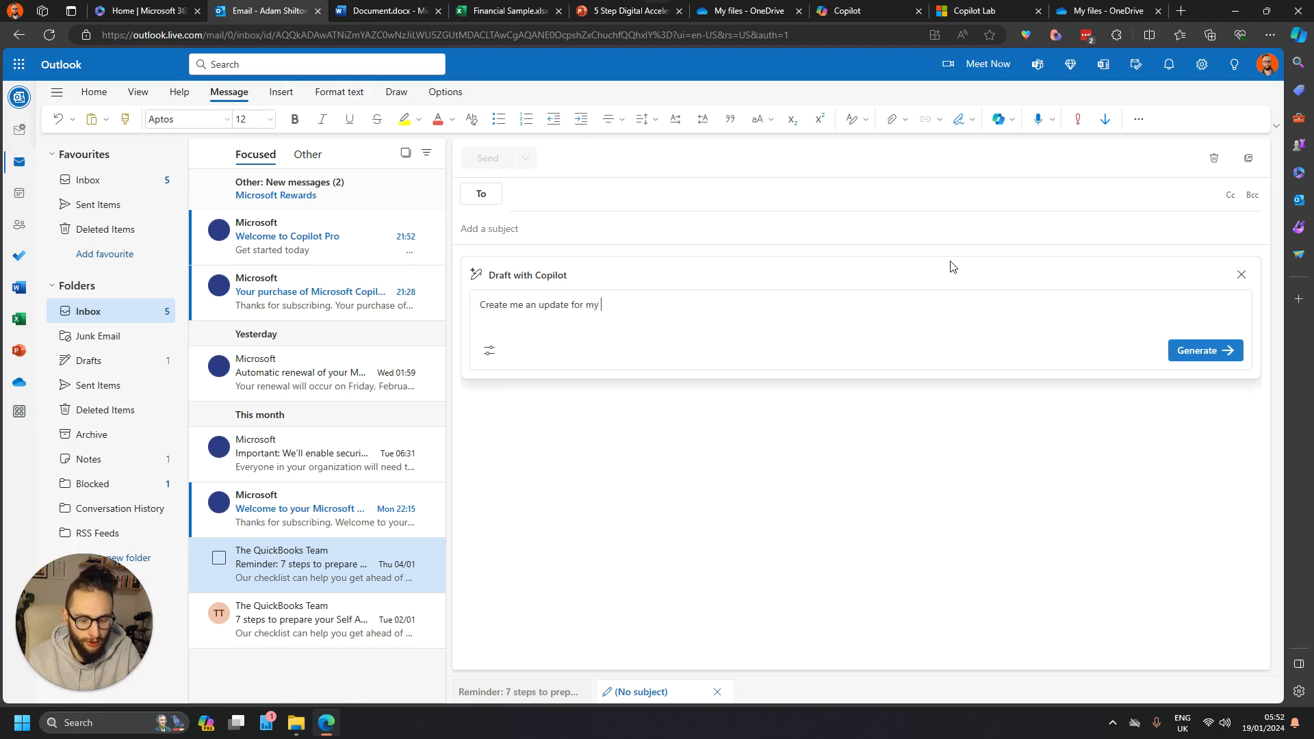
type("finance team on this")
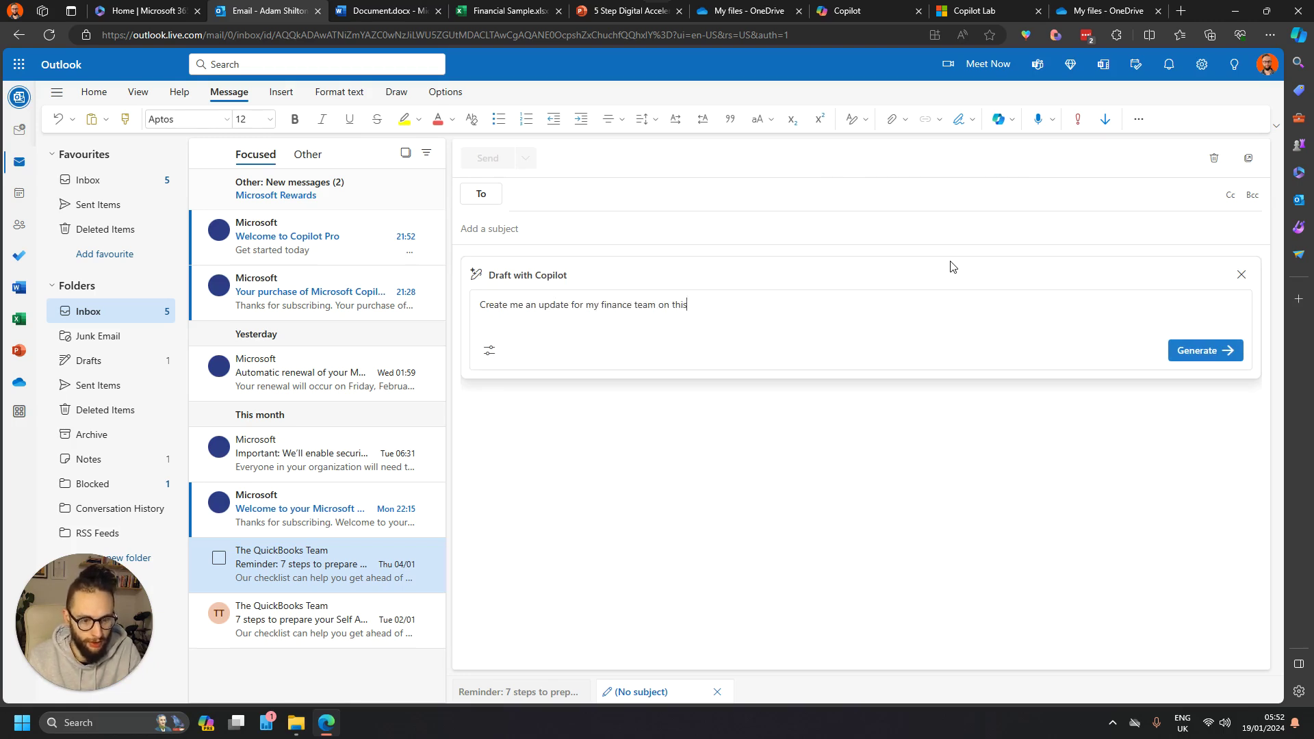
type(" months management accounts")
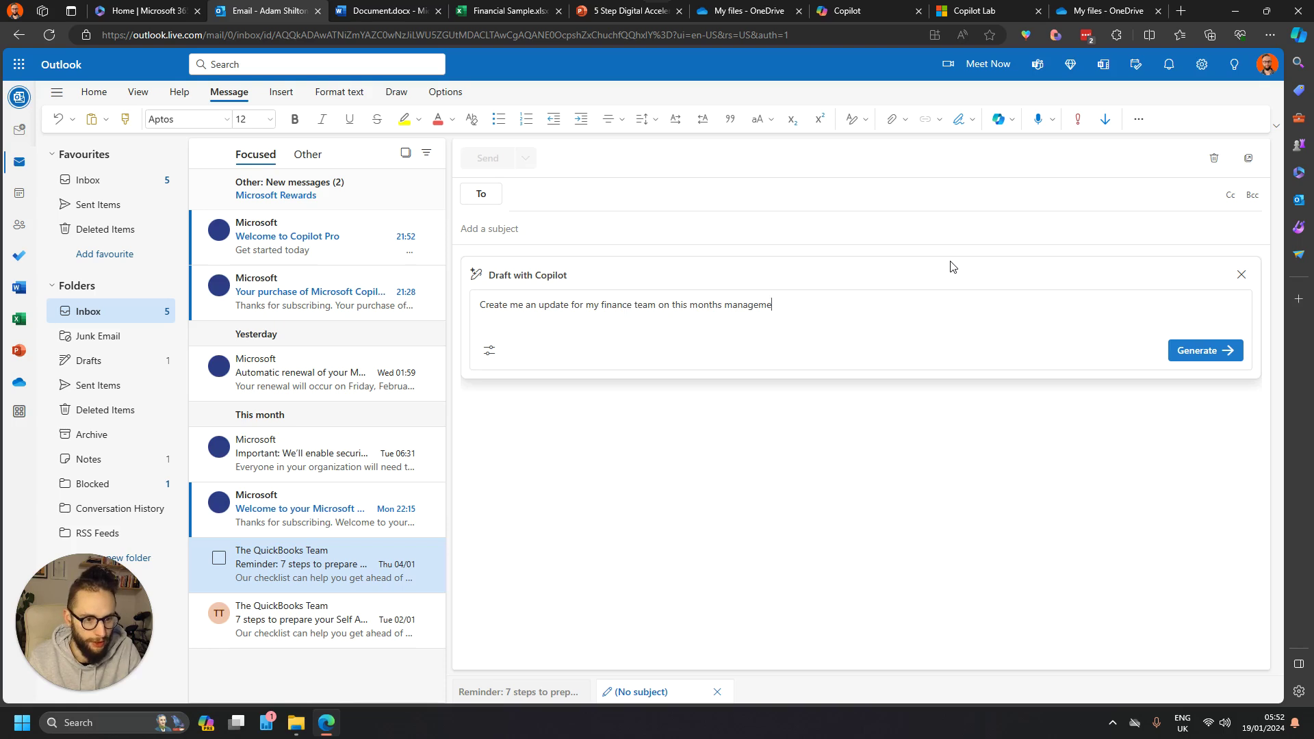
left_click(1195, 354)
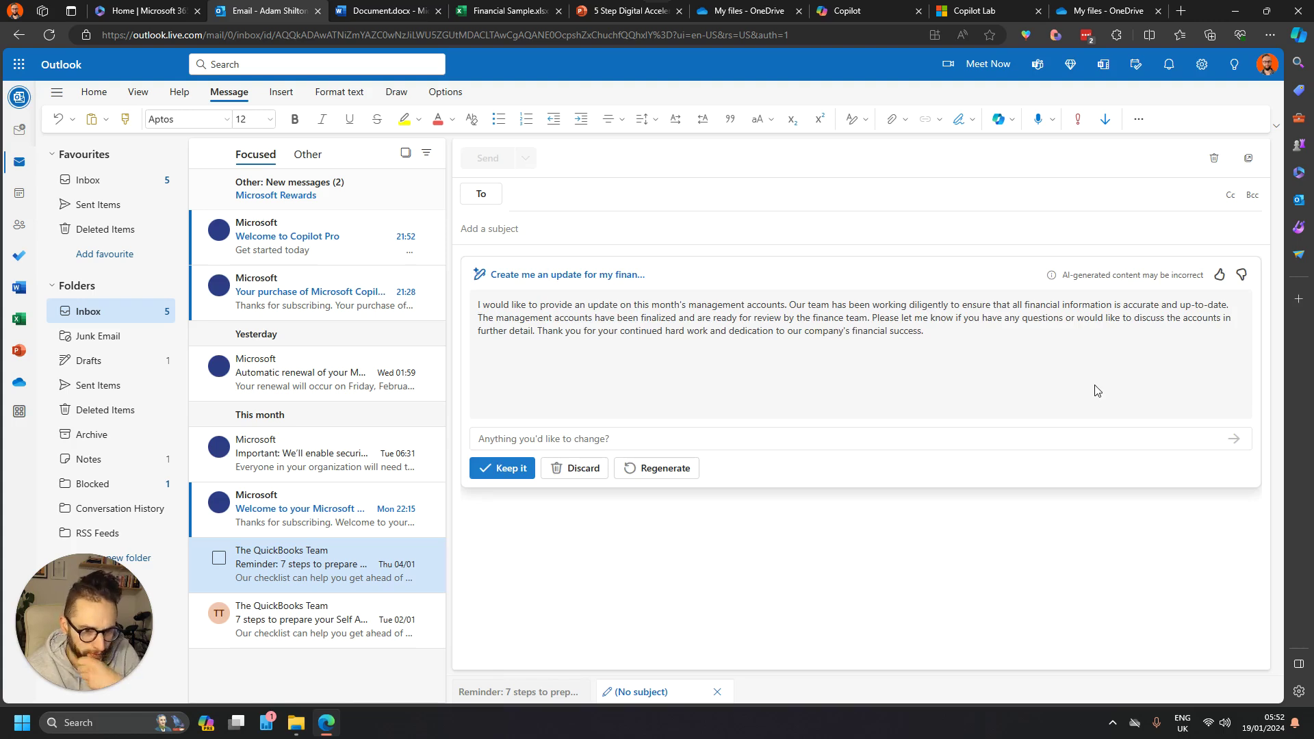
left_click(487, 471)
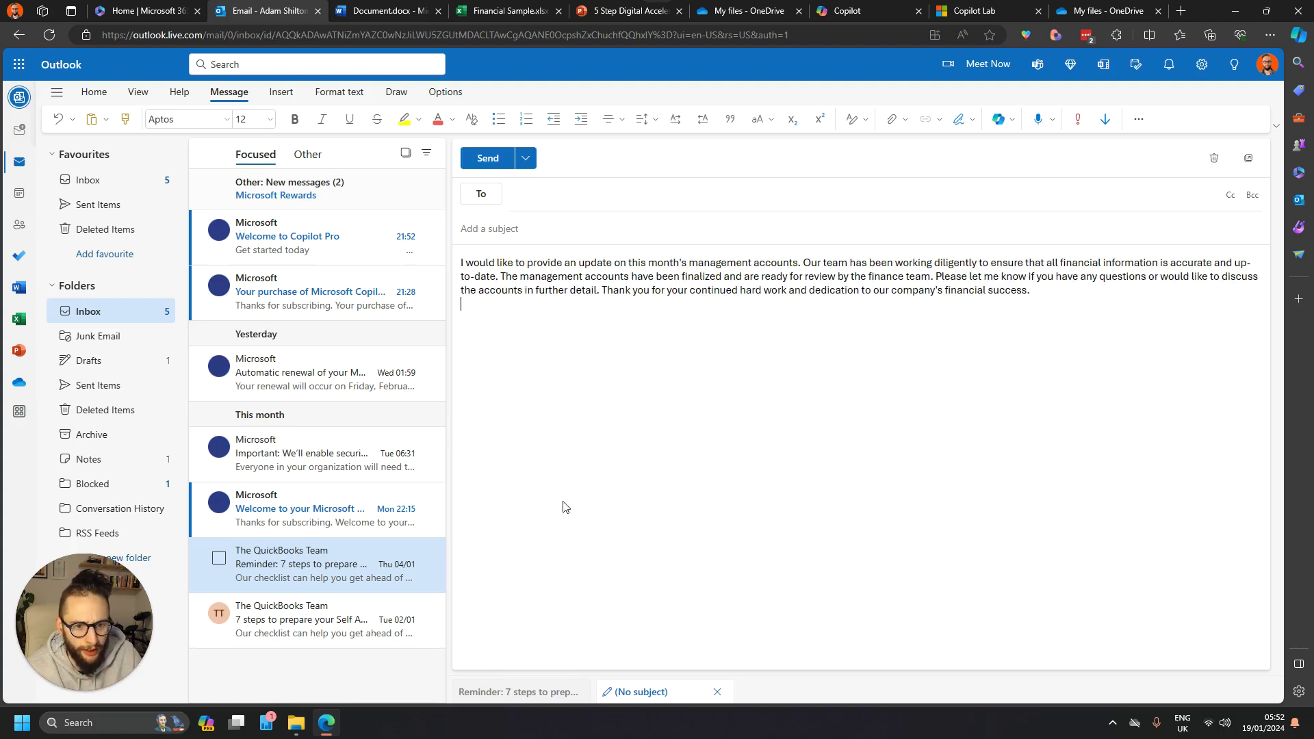
left_click_drag(1029, 288, 458, 264)
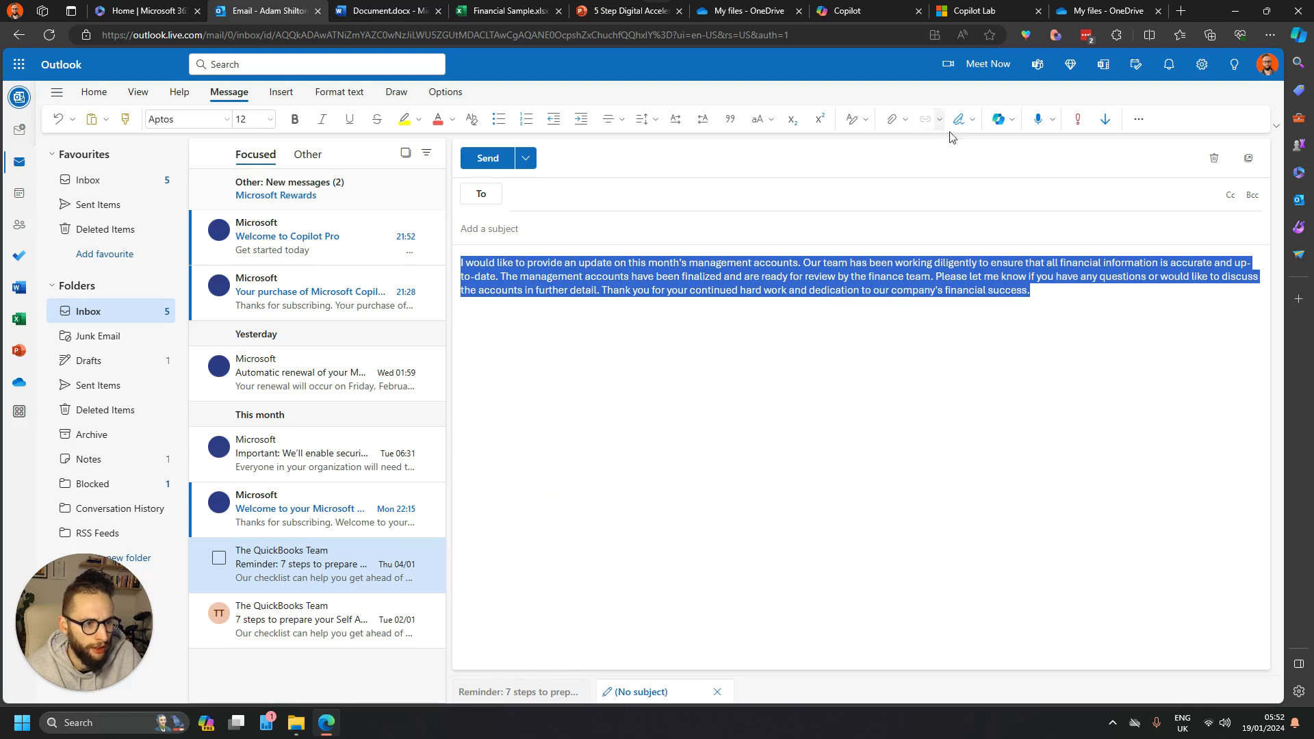
left_click(999, 125)
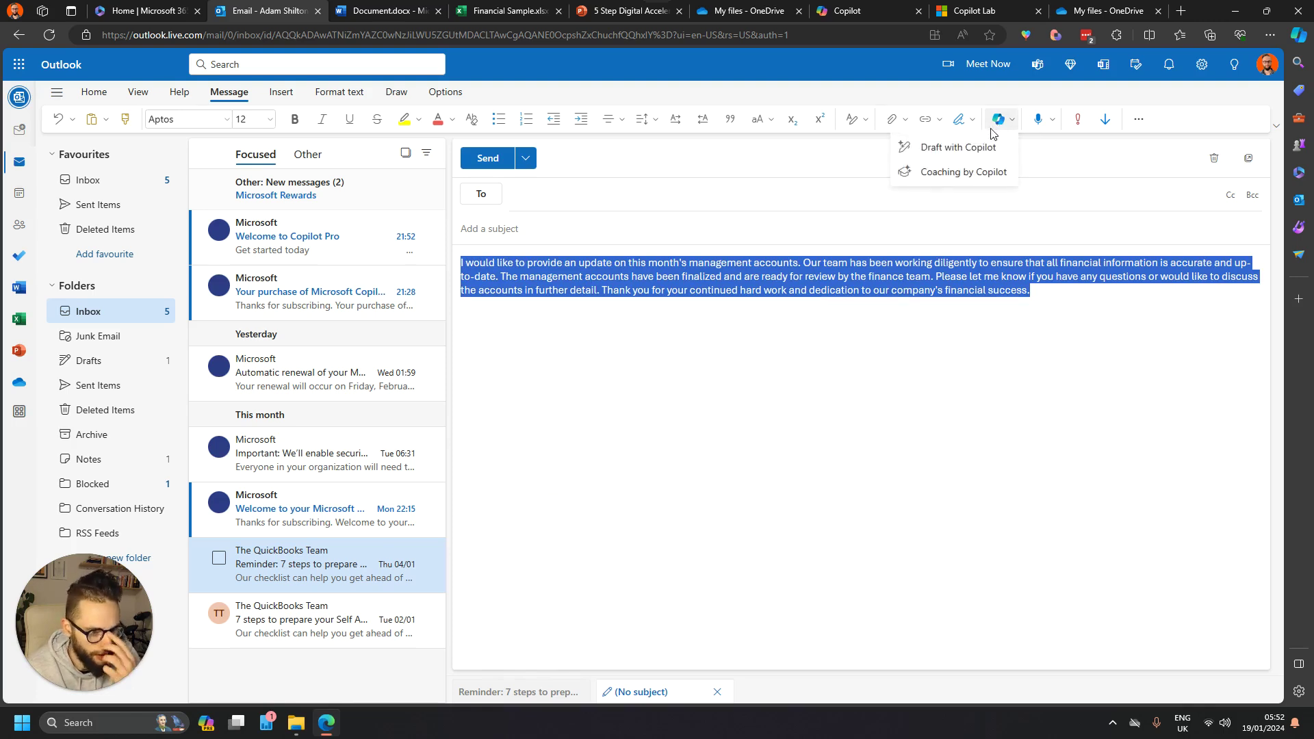
Step: Run Coaching by Copilot on the draft and review its tone, reader sentiment and clarity feedback
left_click(962, 172)
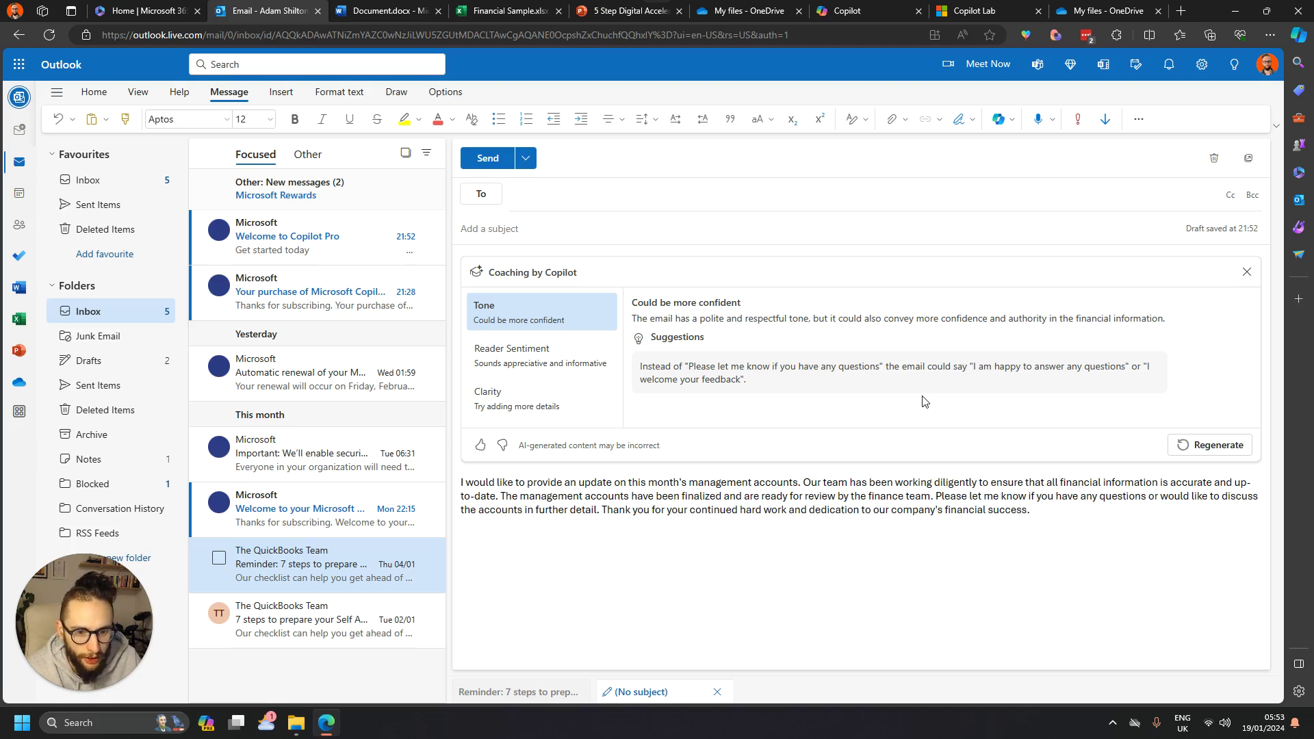
left_click(536, 366)
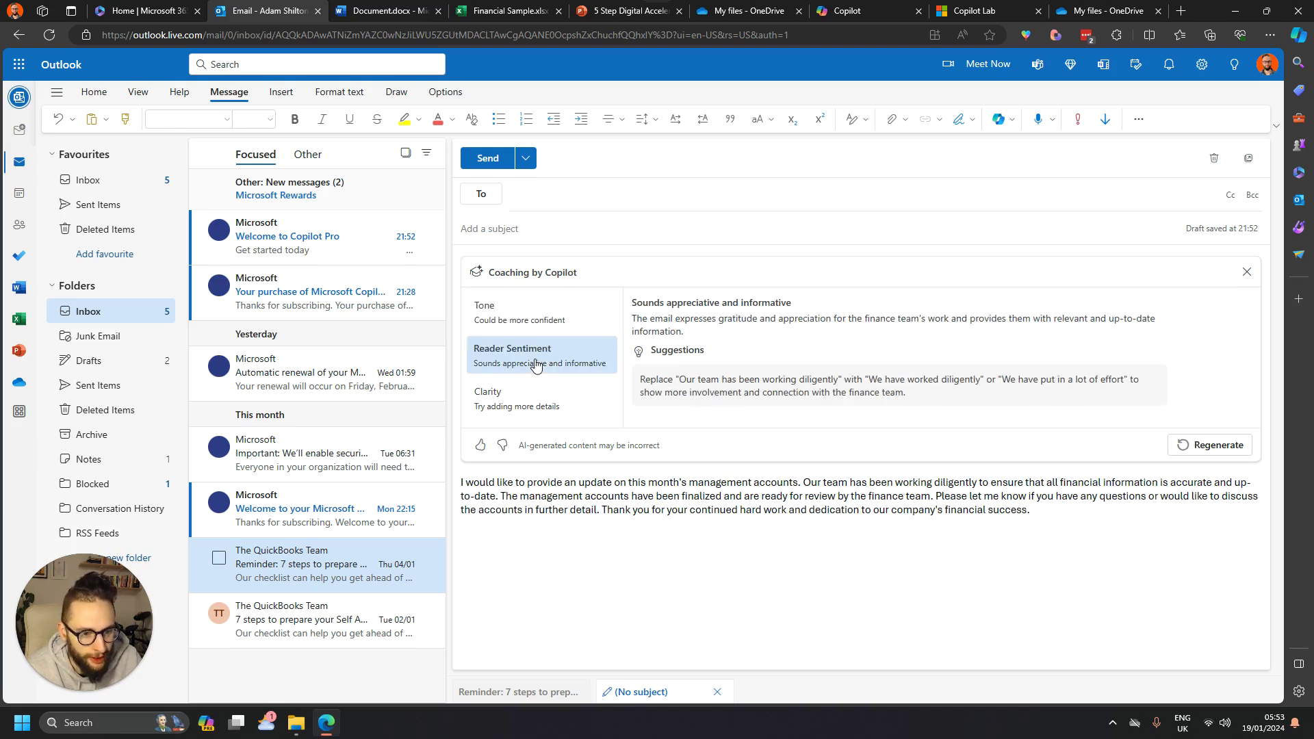
left_click(537, 407)
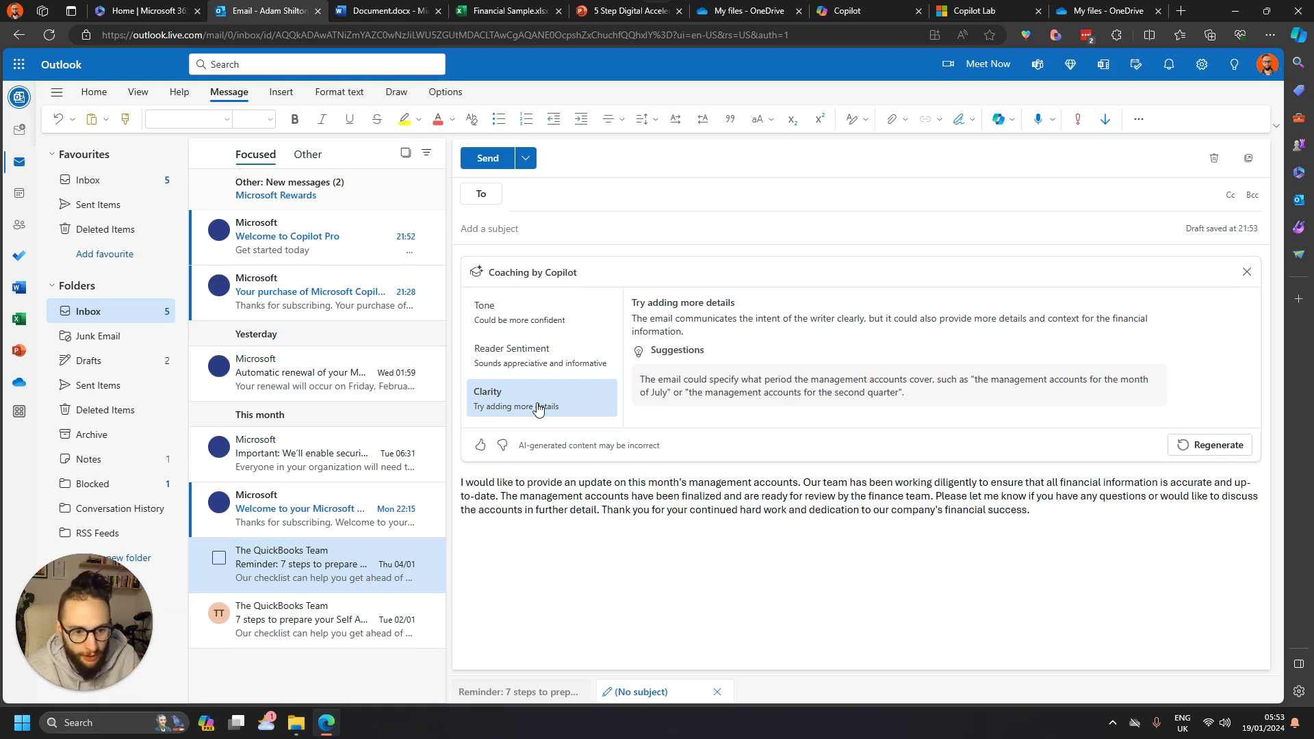
Step: In Document.docx, prompt Copilot to act as a CFO and generate an end-of-month board pack with example figures
left_click(409, 14)
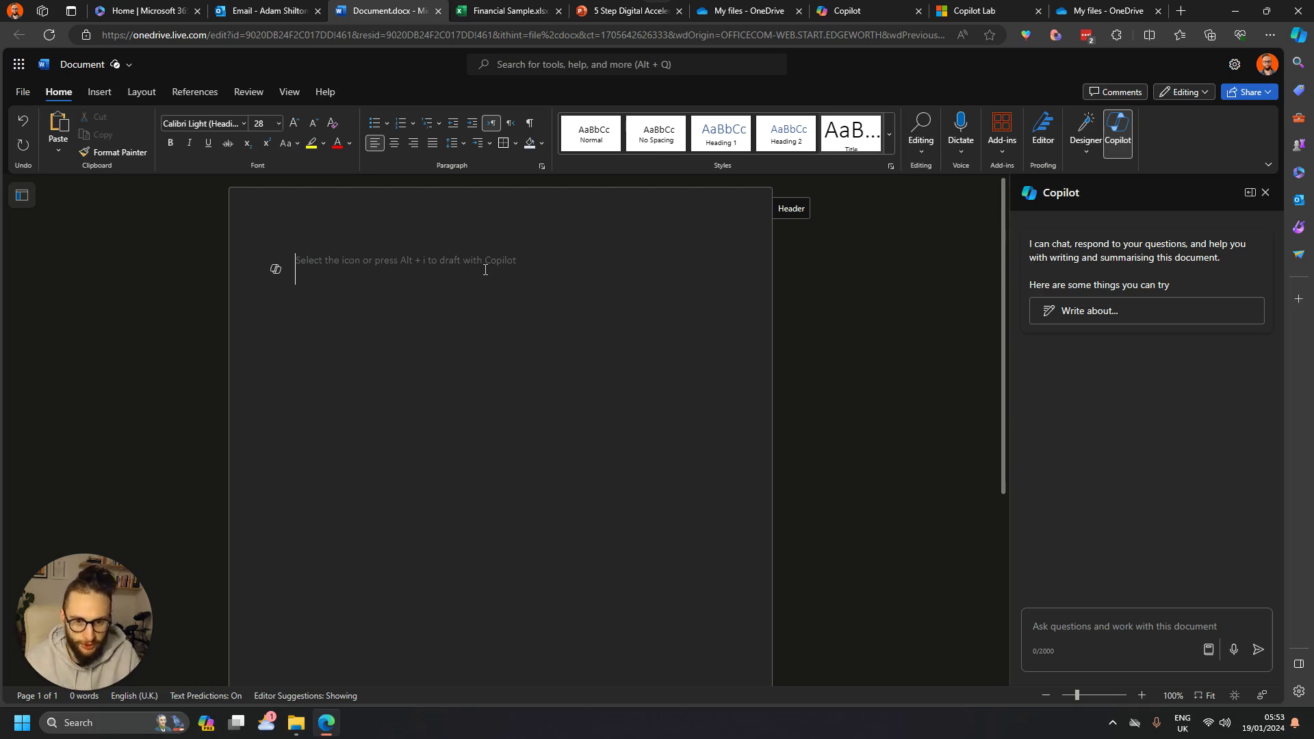
left_click(276, 269)
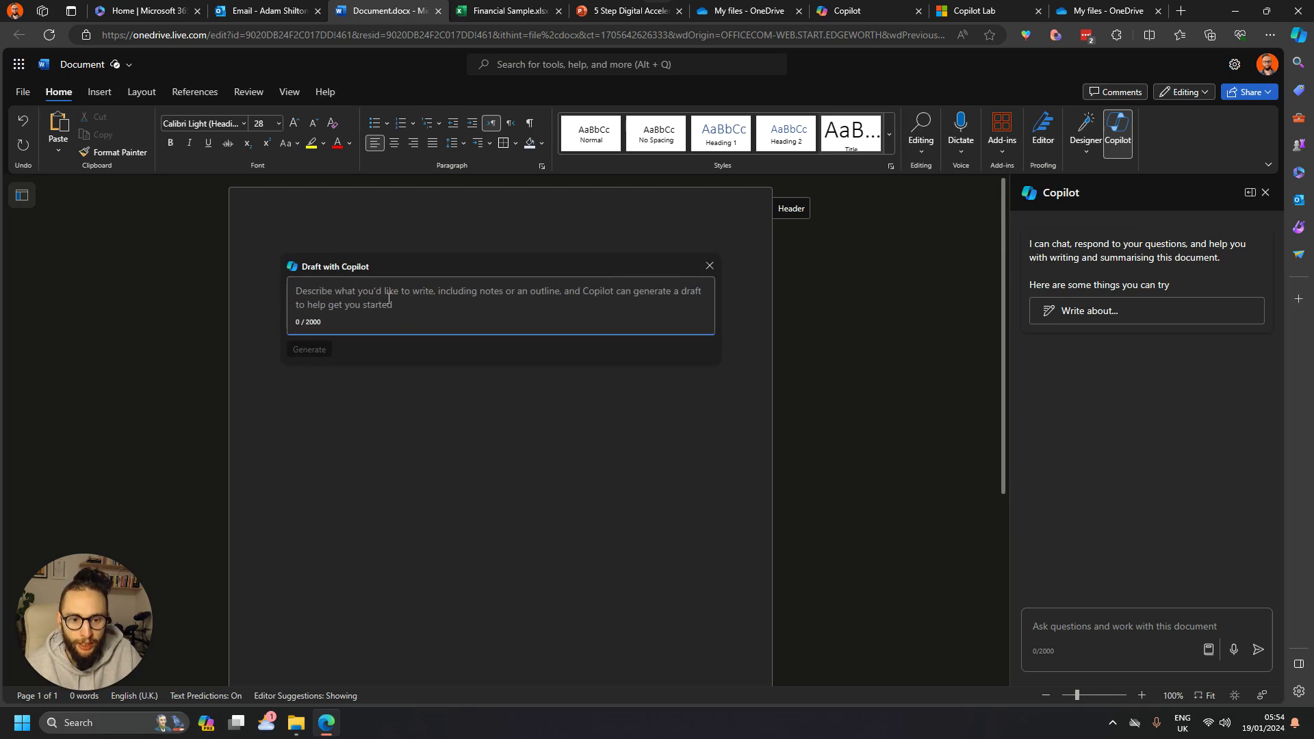
type("ACt as ")
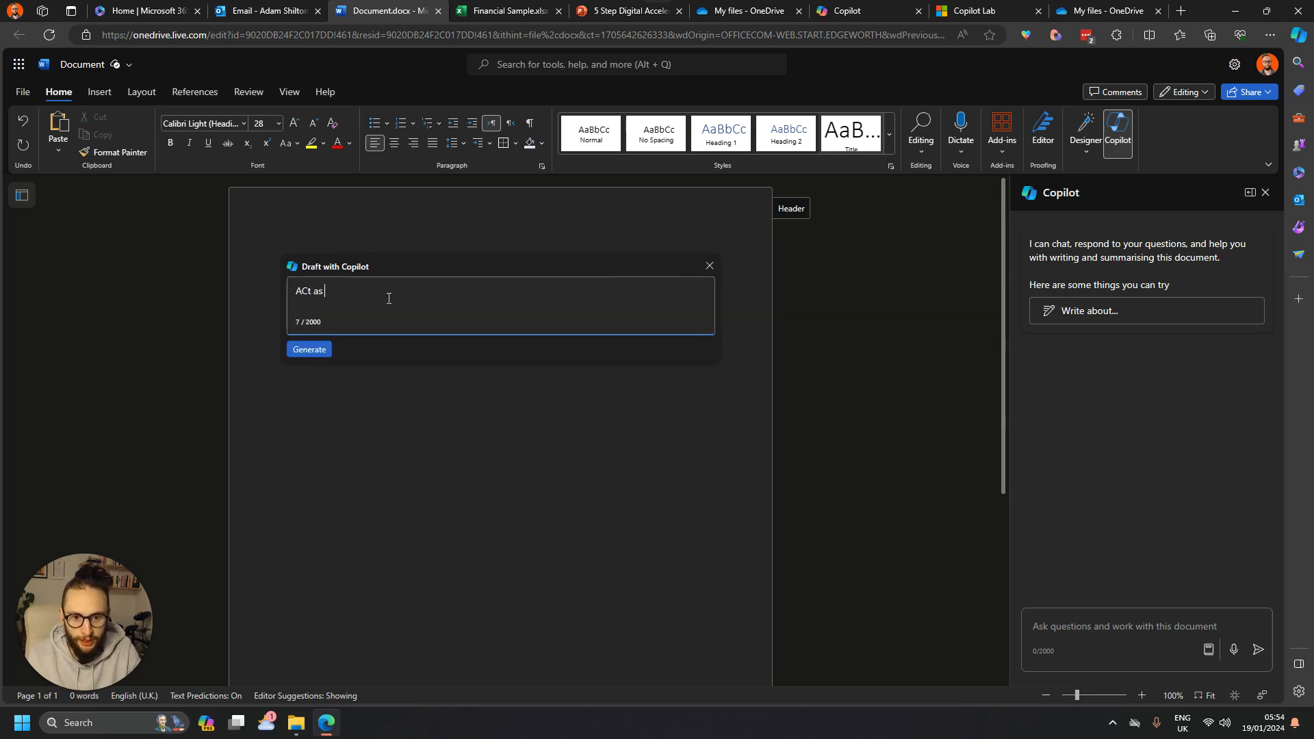
type("a CFO and gen")
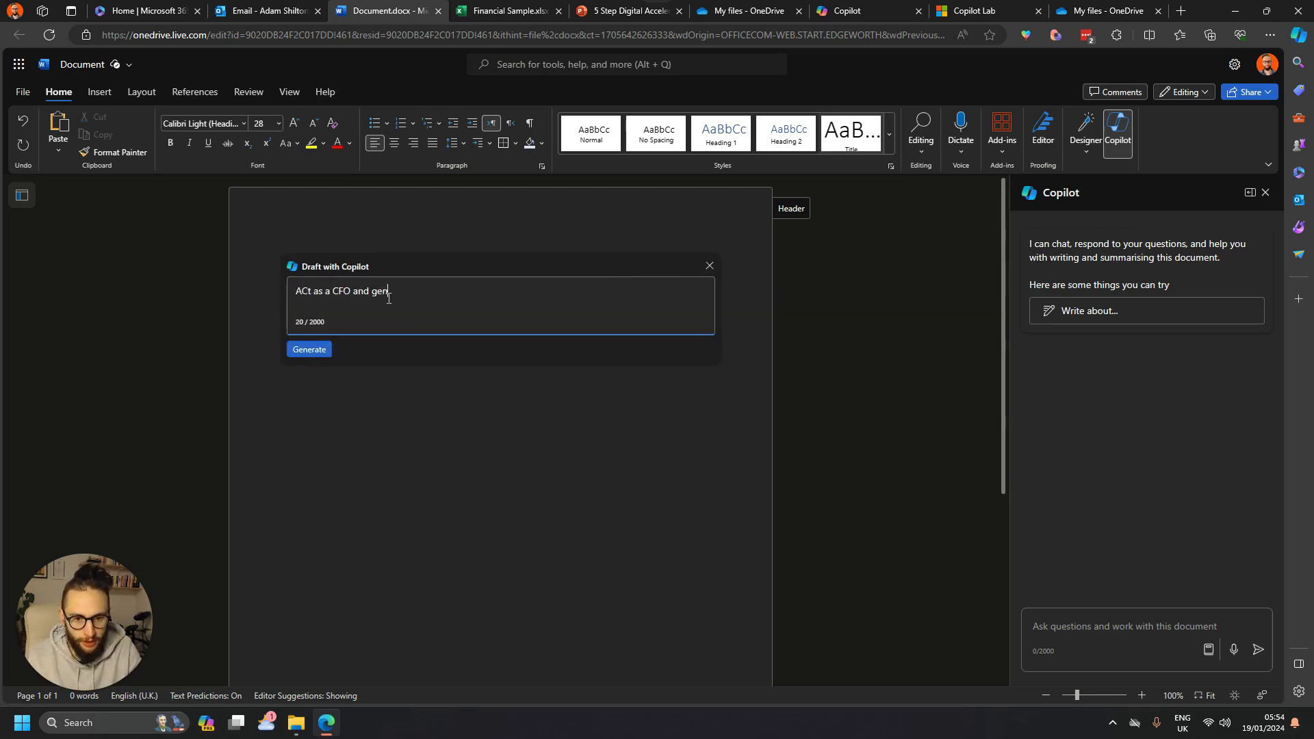
type("erate me a boar")
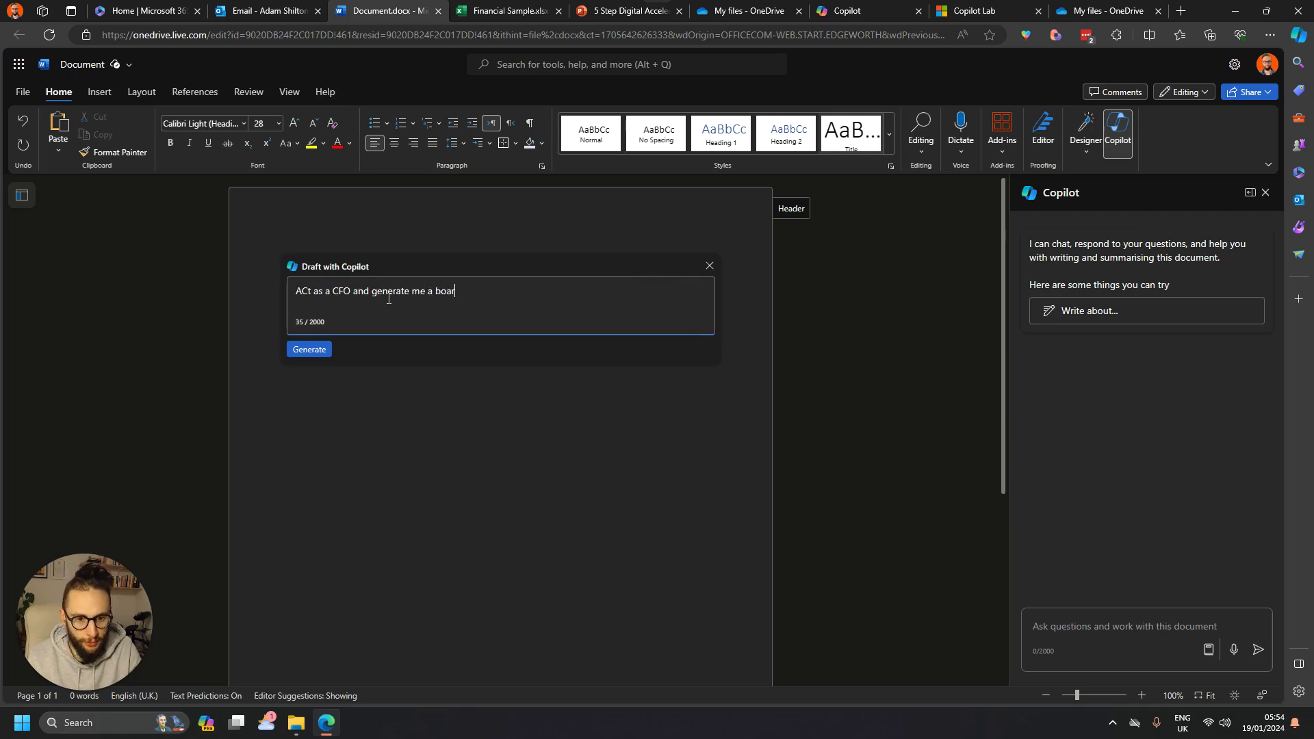
type("d pack for the end")
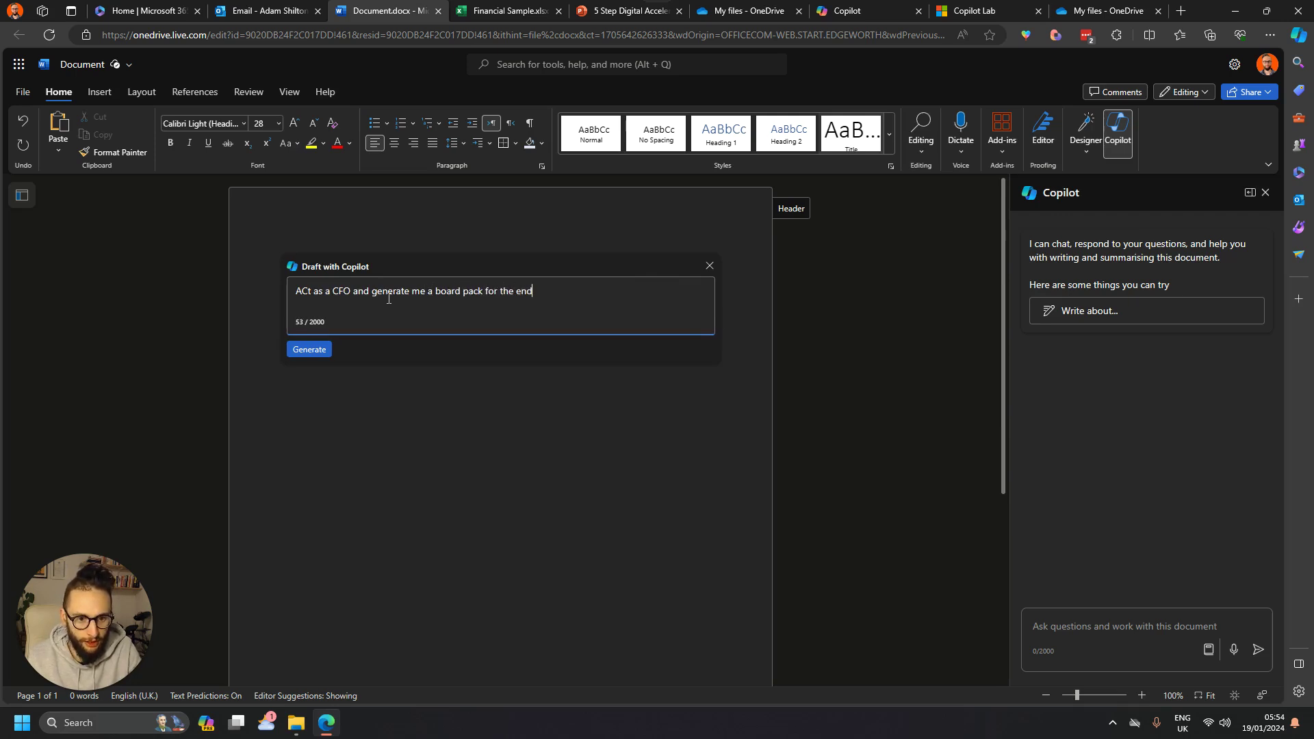
type(" of the month. Please include")
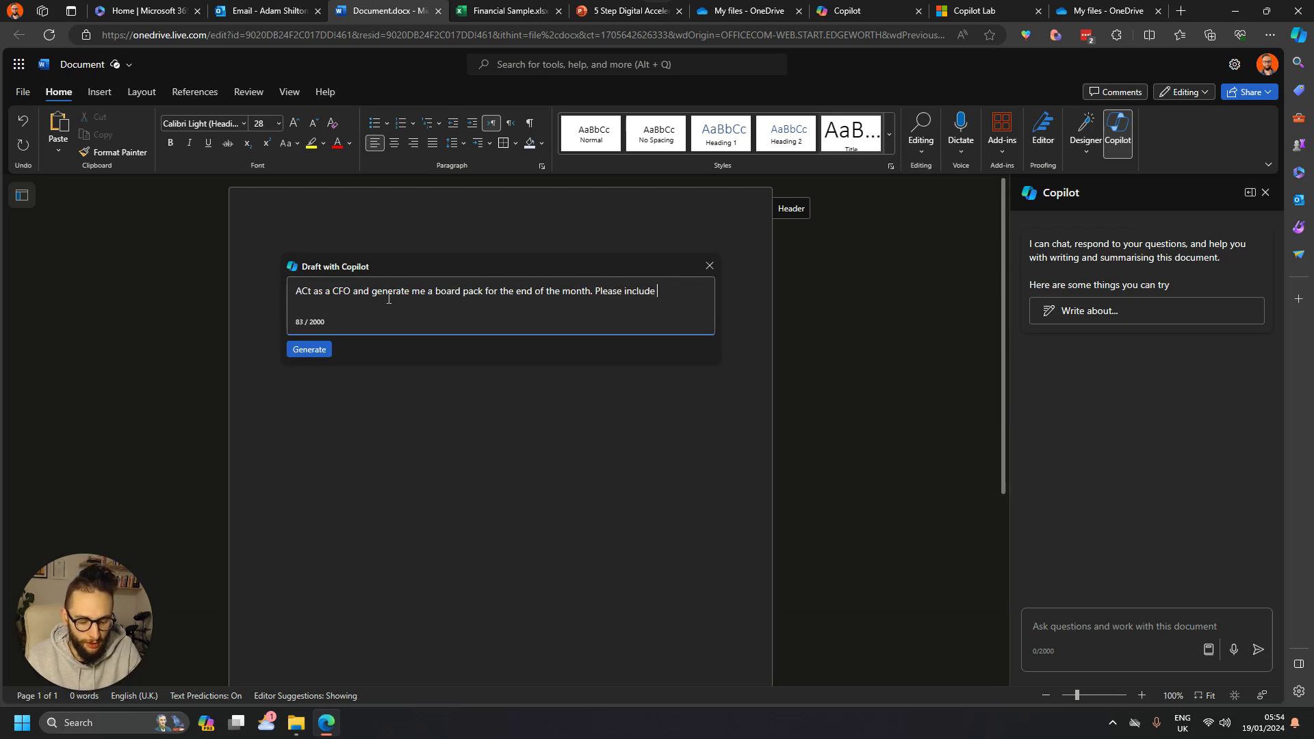
type(" forecast")
key("BackSpace")
key("BackSpace")
key("BackSpace")
key("BackSpace")
key("BackSpace")
key("BackSpace")
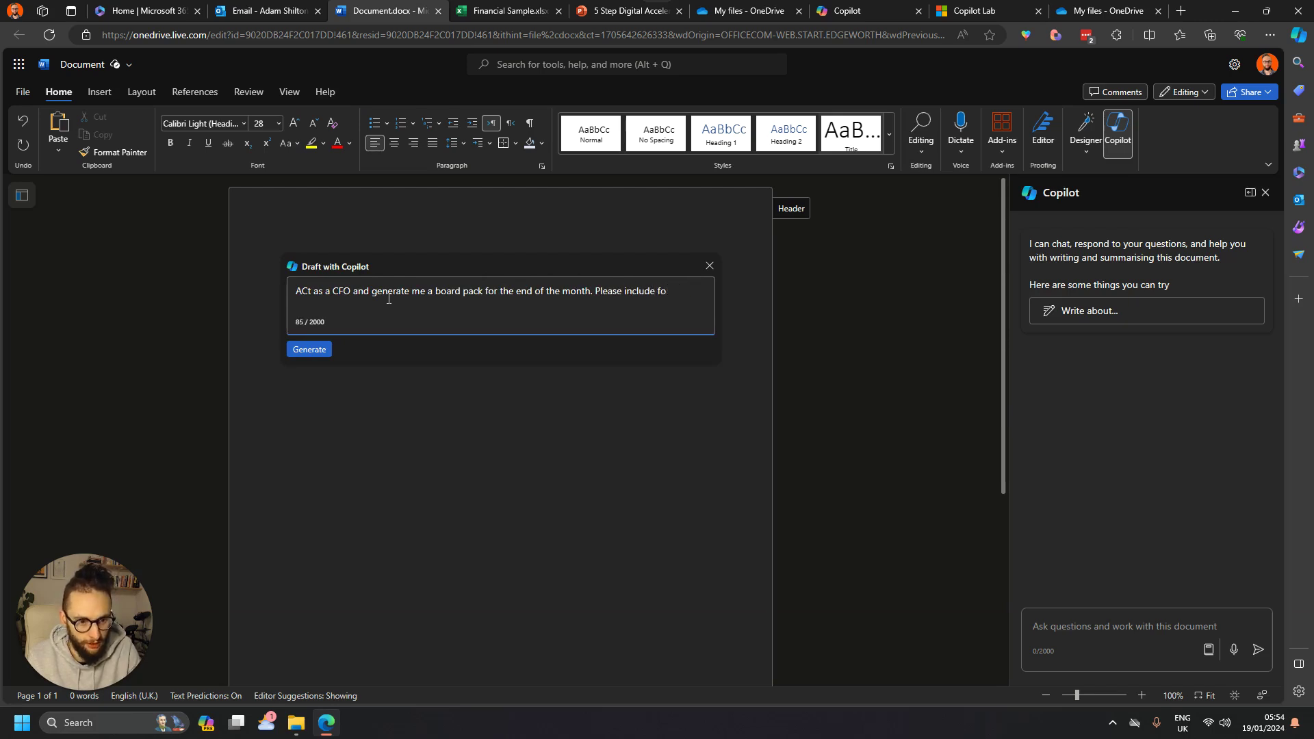
key("BackSpace")
type("igures")
key("shift+Return")
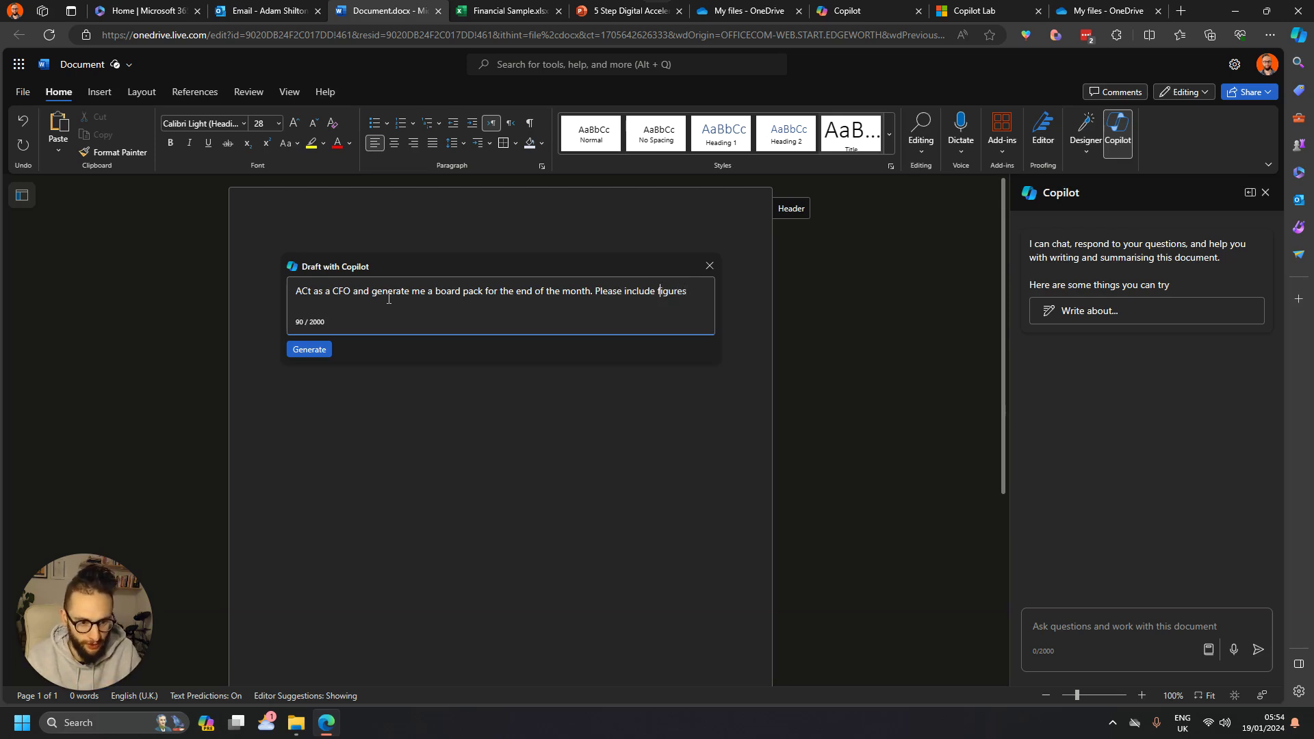
type("example")
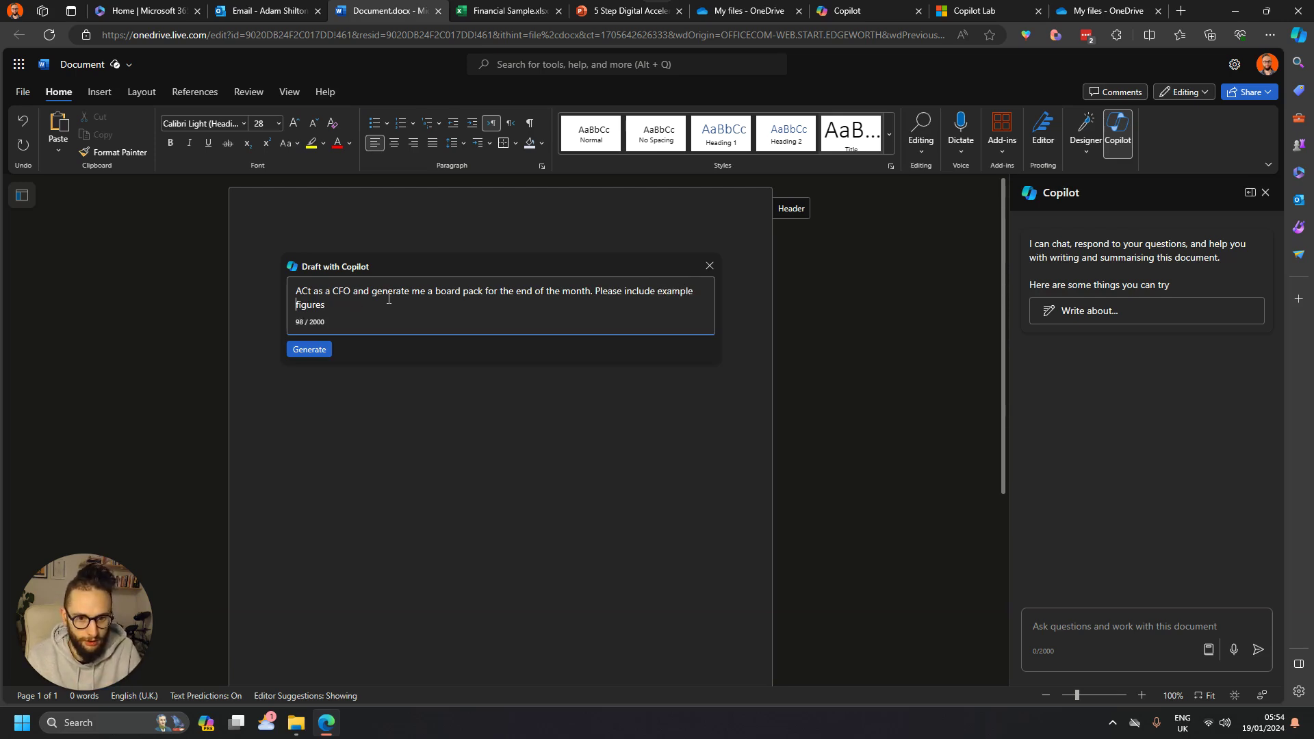
left_click(312, 351)
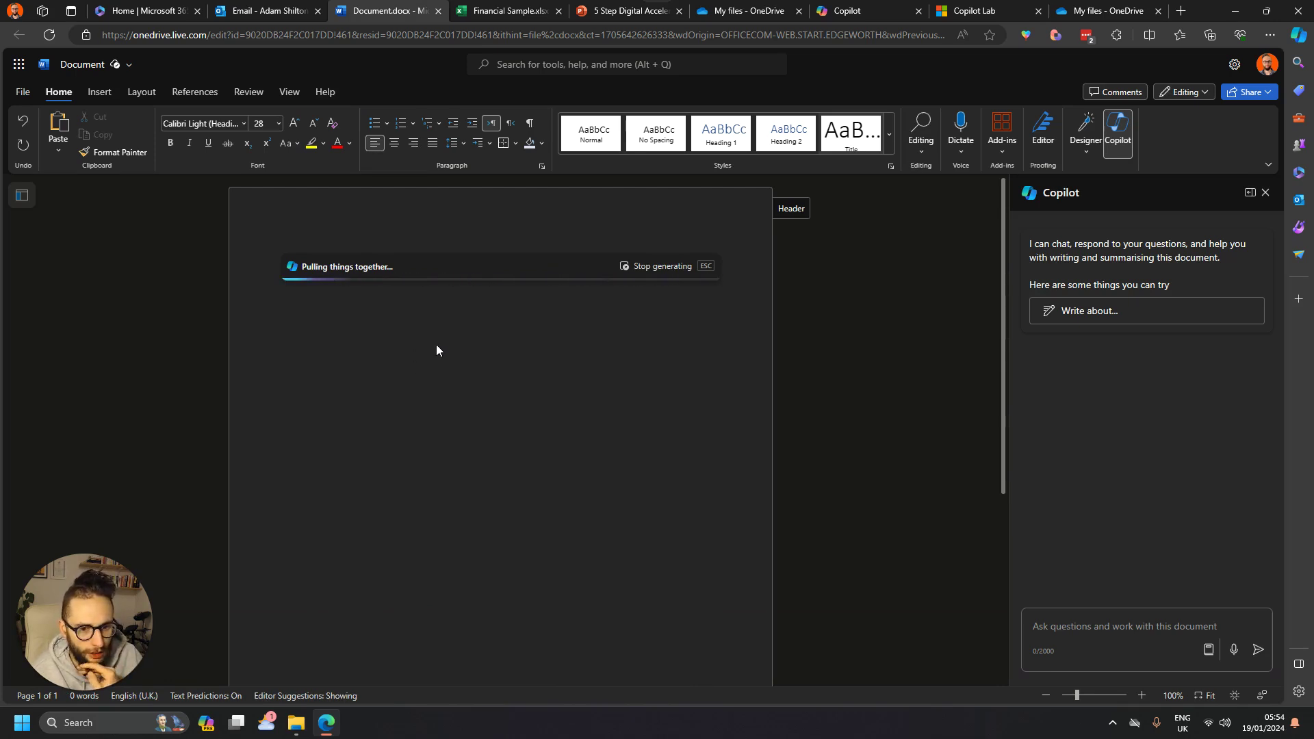
Step: Dismiss the Copilot warning, correct 'ACt' to 'Act' in the prompt, and regenerate the board pack
left_click(1209, 650)
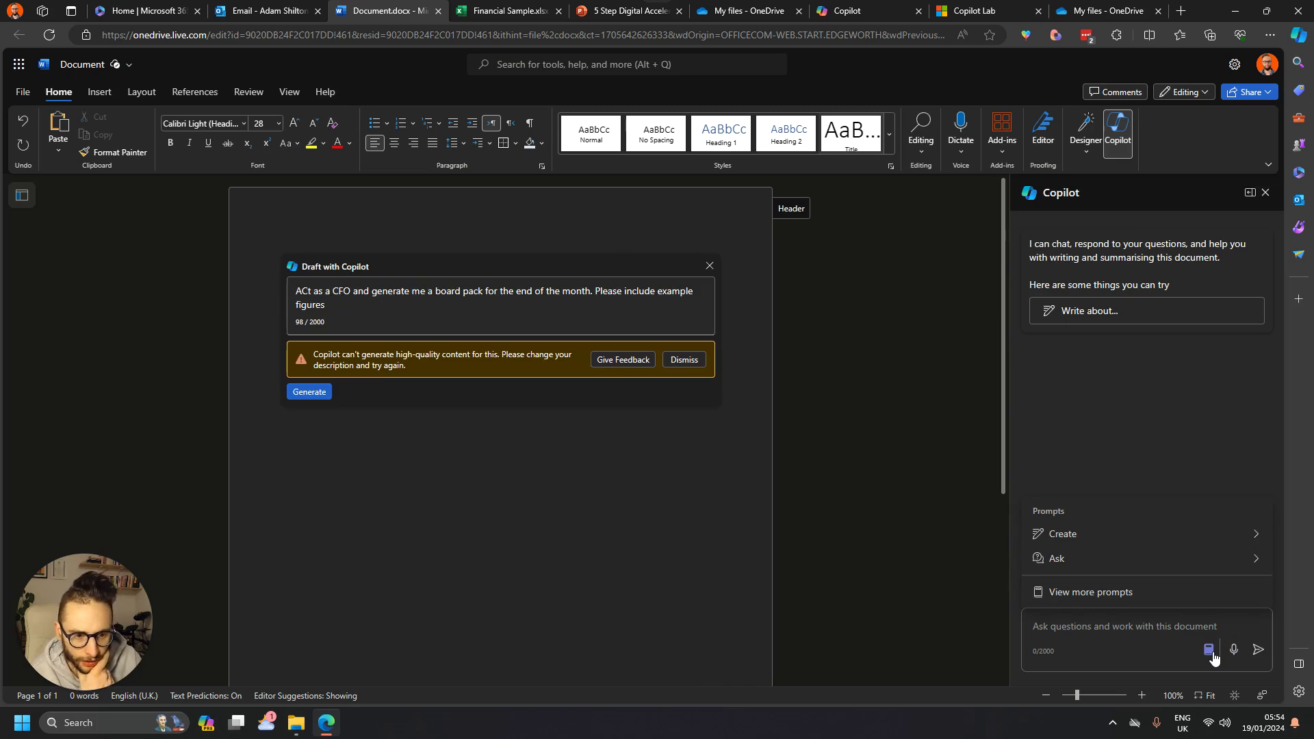
left_click(685, 360)
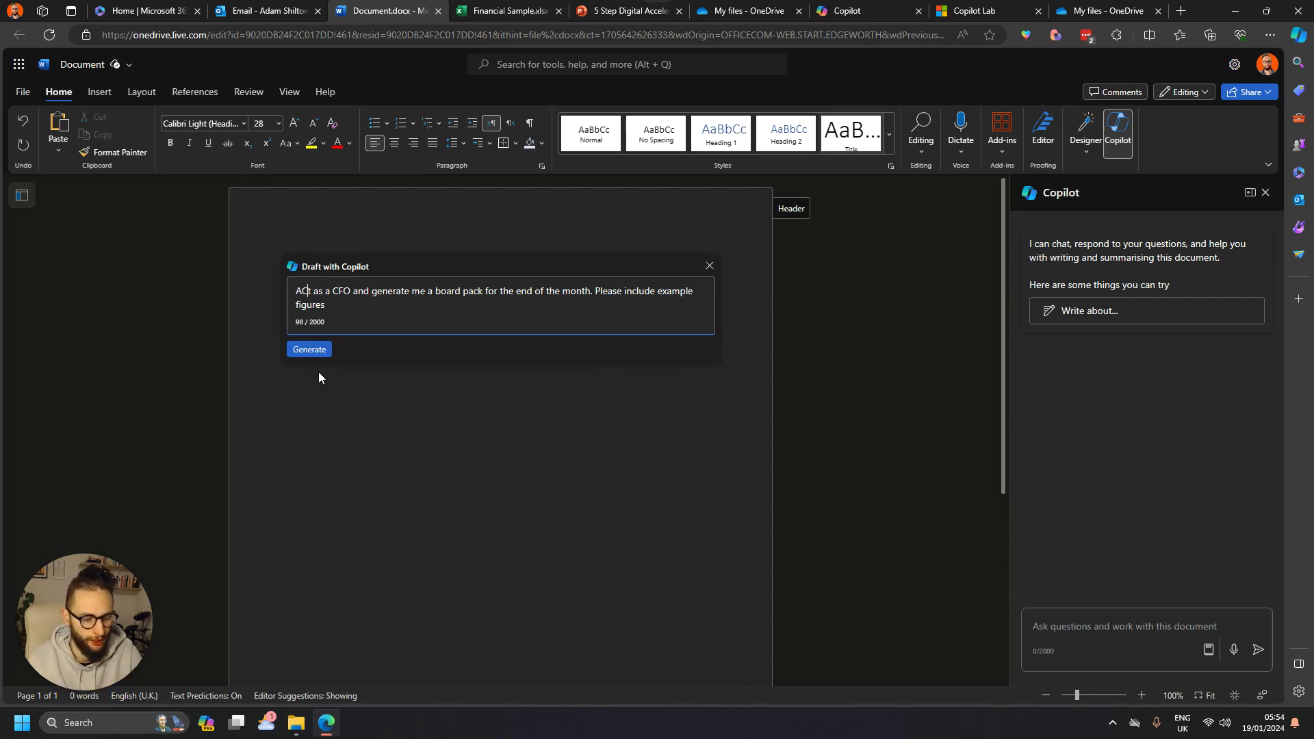
key("BackSpace")
type("c")
left_click(316, 352)
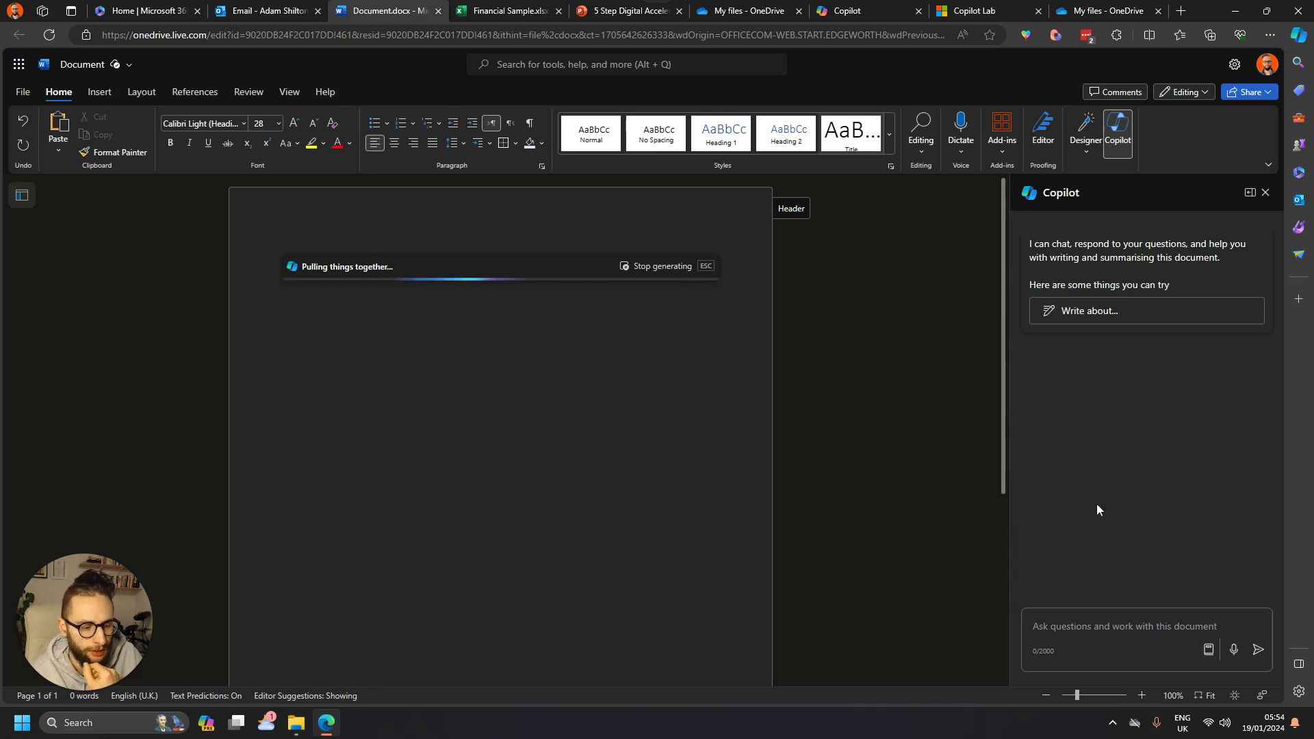
Step: Browse Copilot's suggested Create example prompts in the Word pane
left_click(1207, 650)
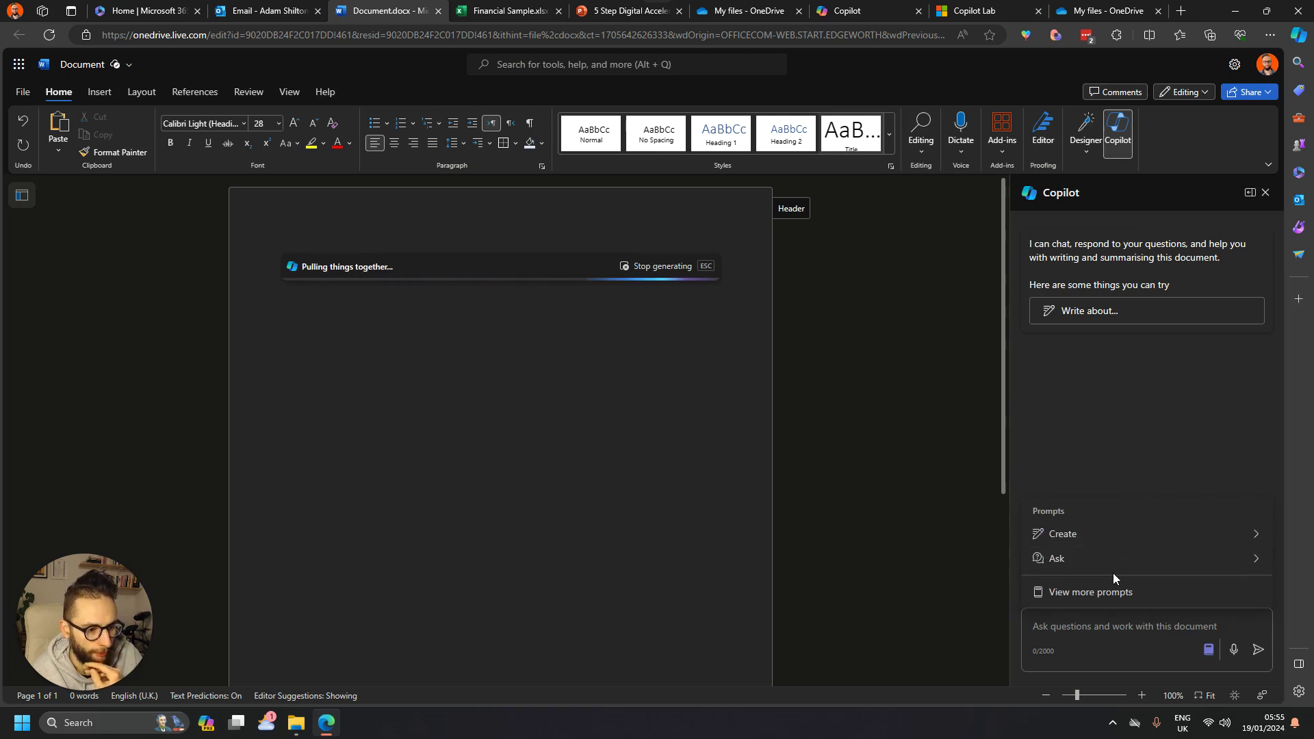
left_click(1152, 543)
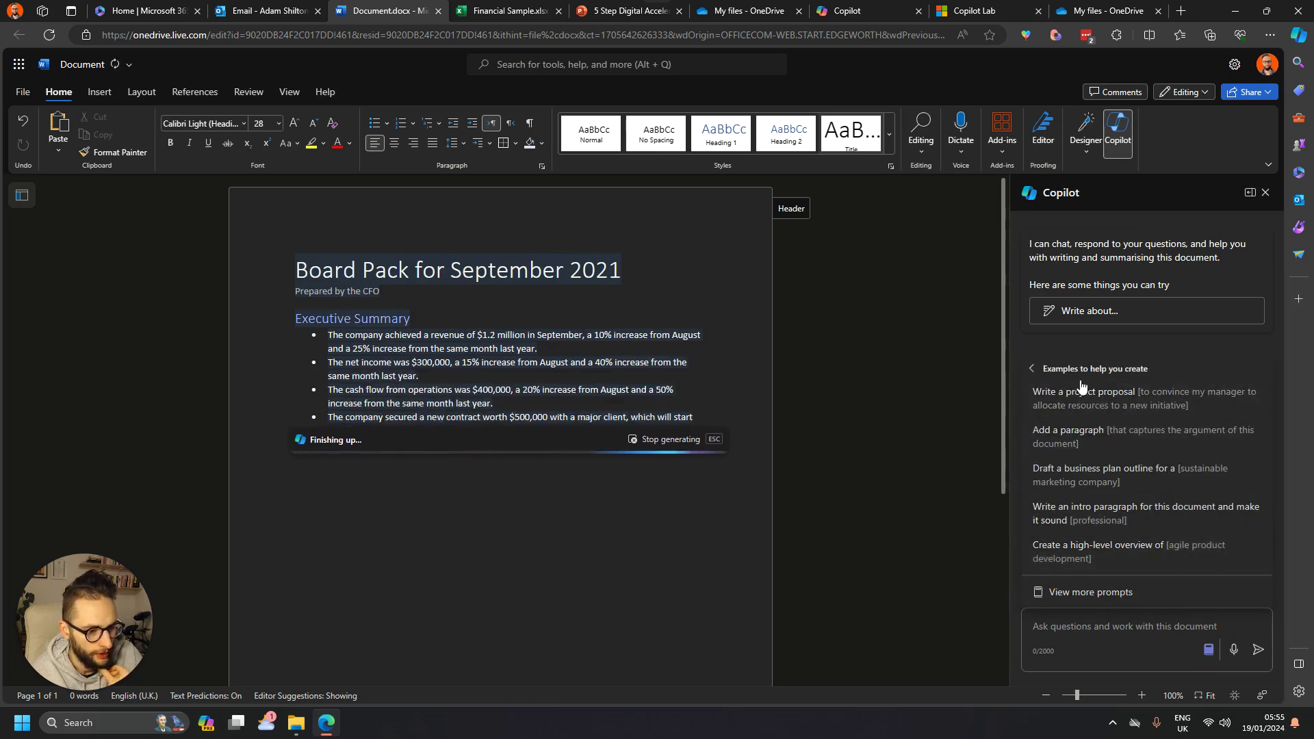
left_click(1038, 369)
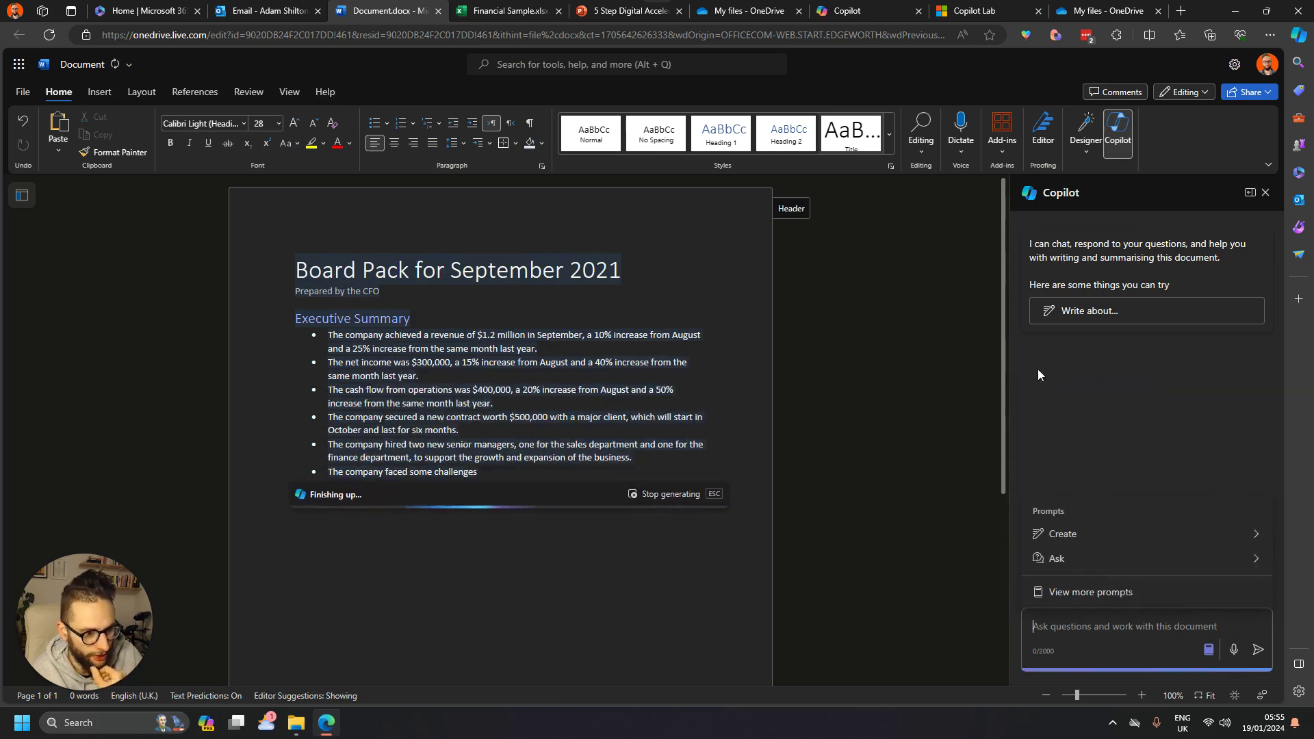
Step: Explore the full Copilot Lab prompt gallery and its category filter, opening Copilot Lab as its own page
left_click(1081, 592)
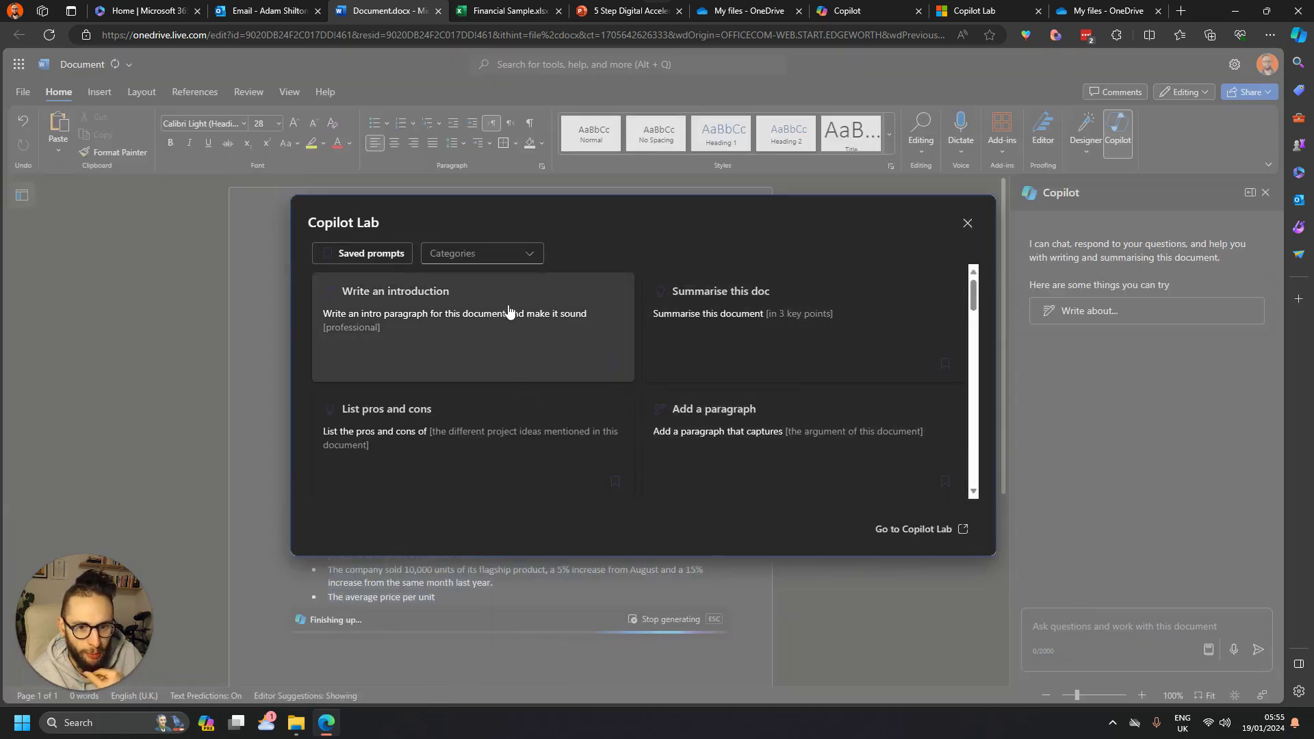
scroll(722, 337, "down", 3)
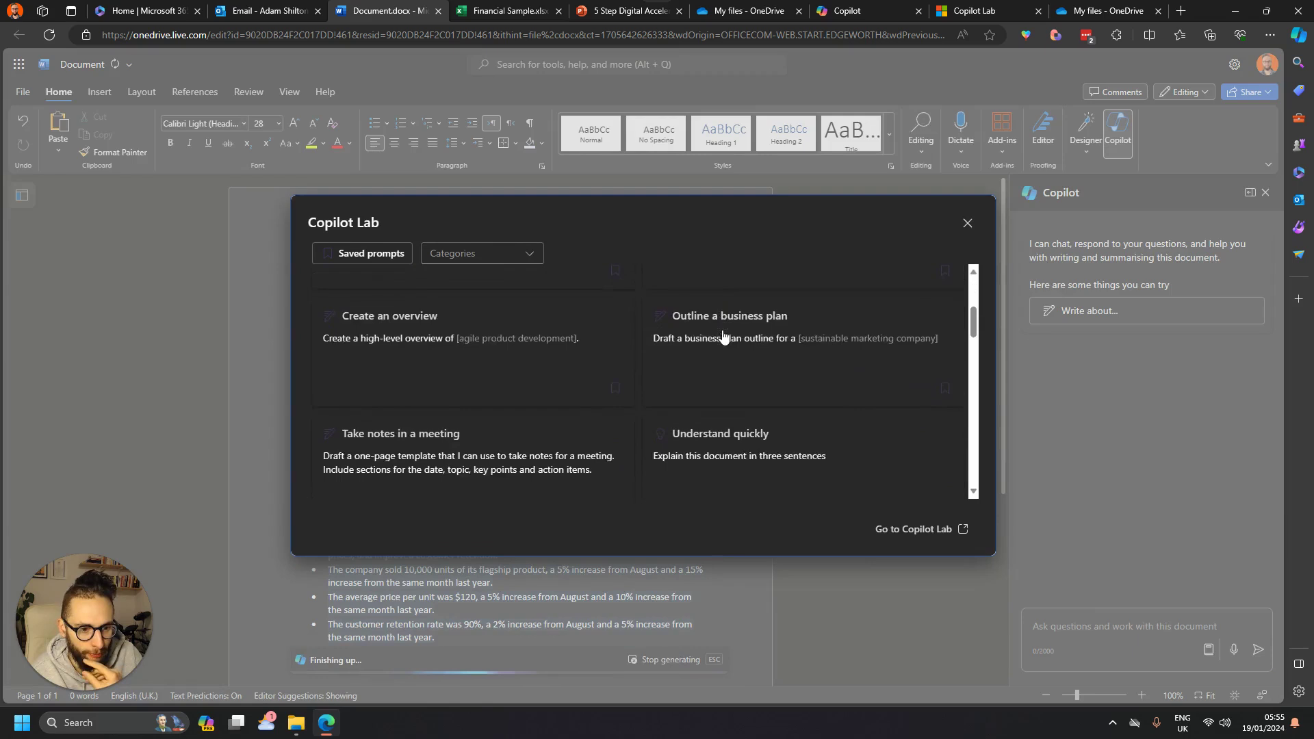
scroll(723, 335, "down", 10)
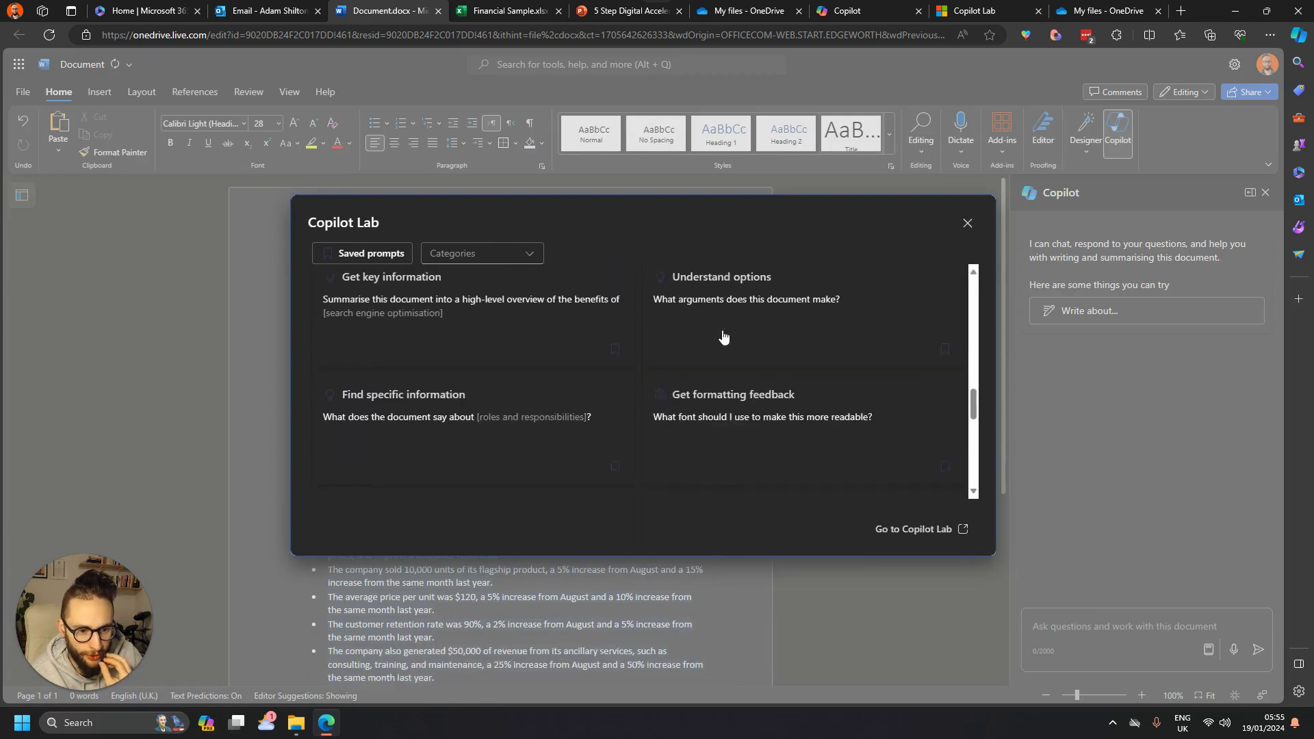
scroll(723, 337, "down", 1)
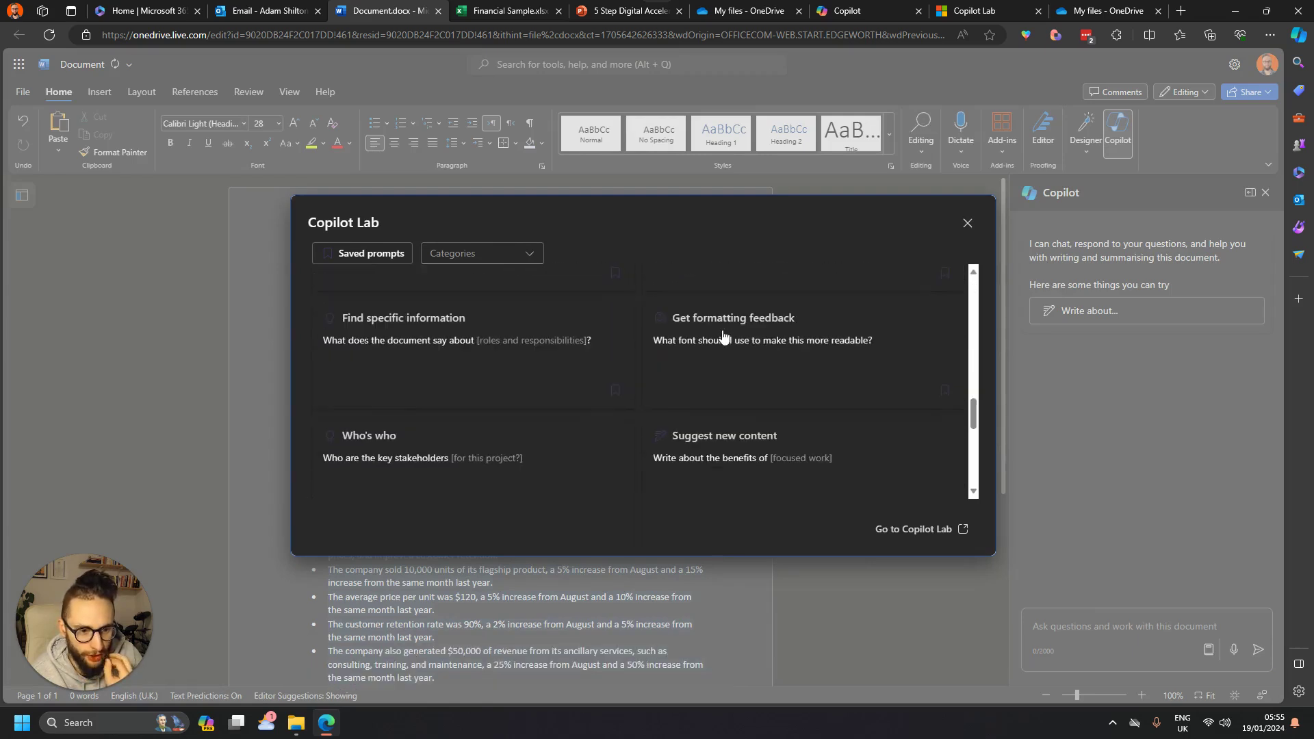
left_click(520, 255)
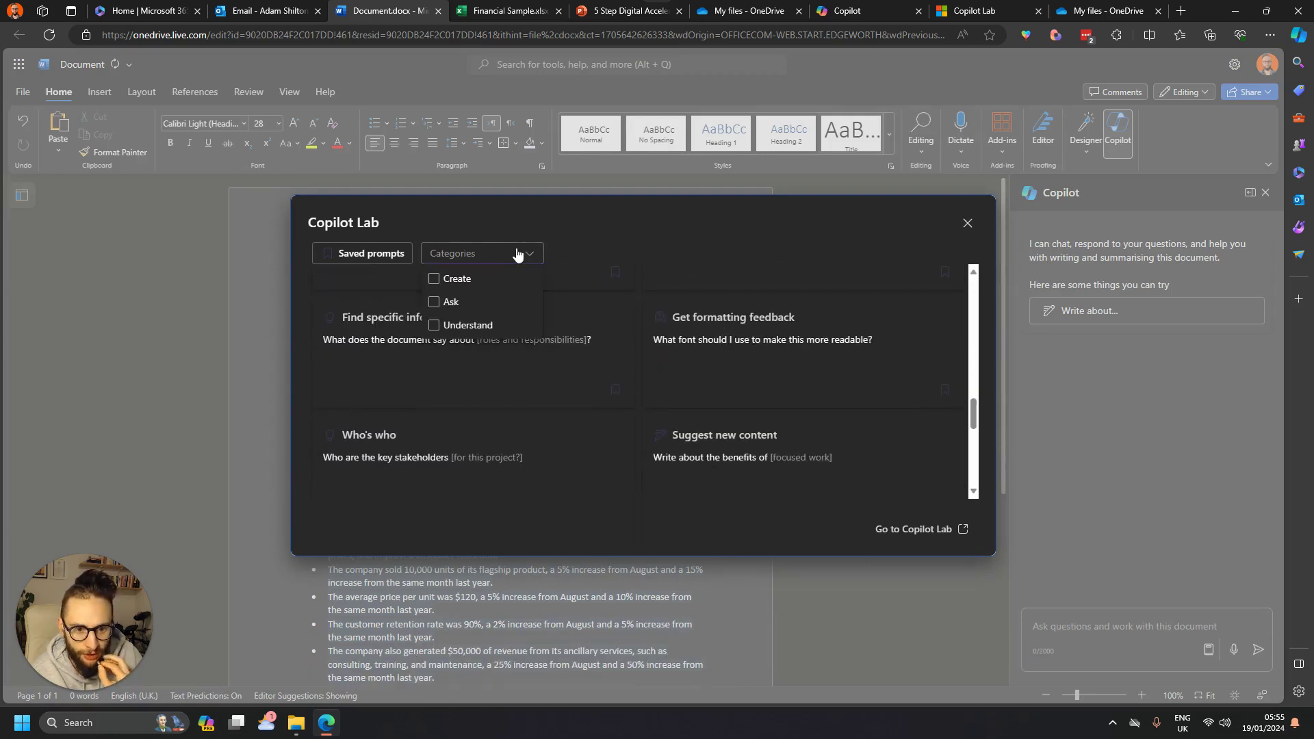
left_click(651, 226)
scroll(654, 322, "up", 3)
scroll(712, 397, "up", 2)
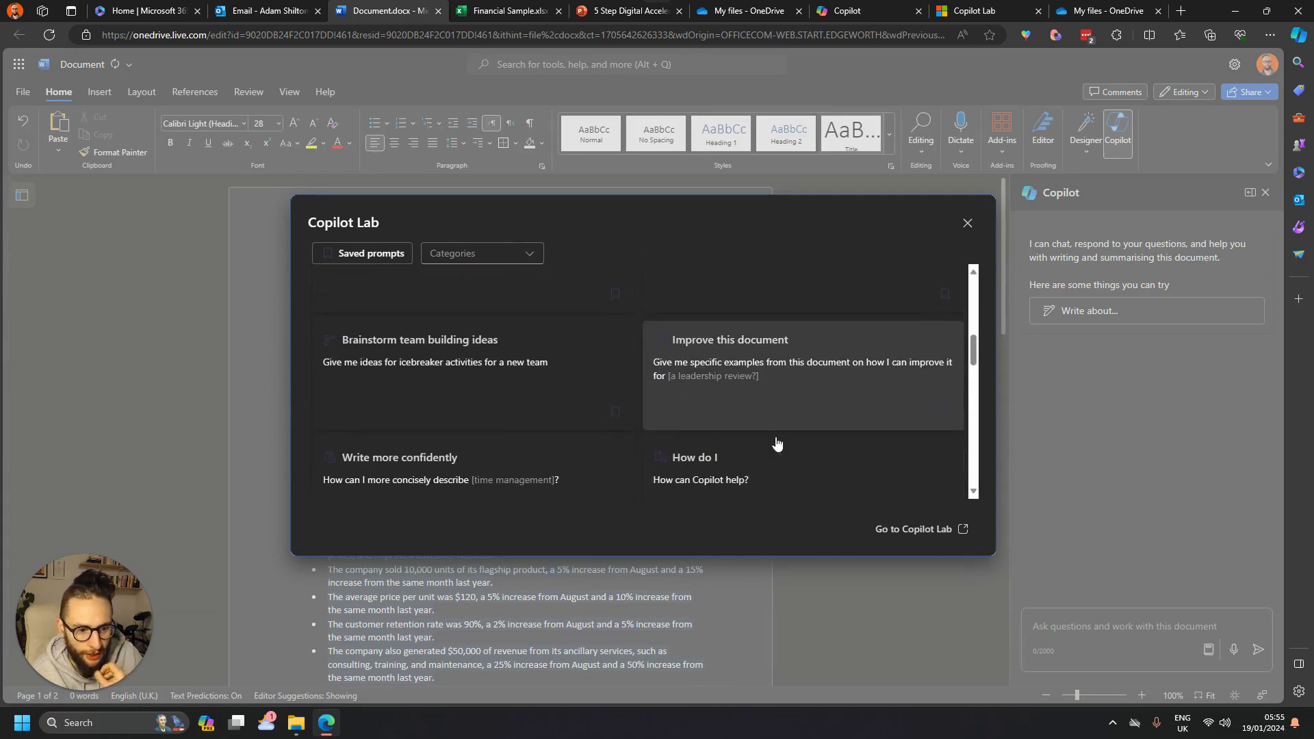
left_click(920, 531)
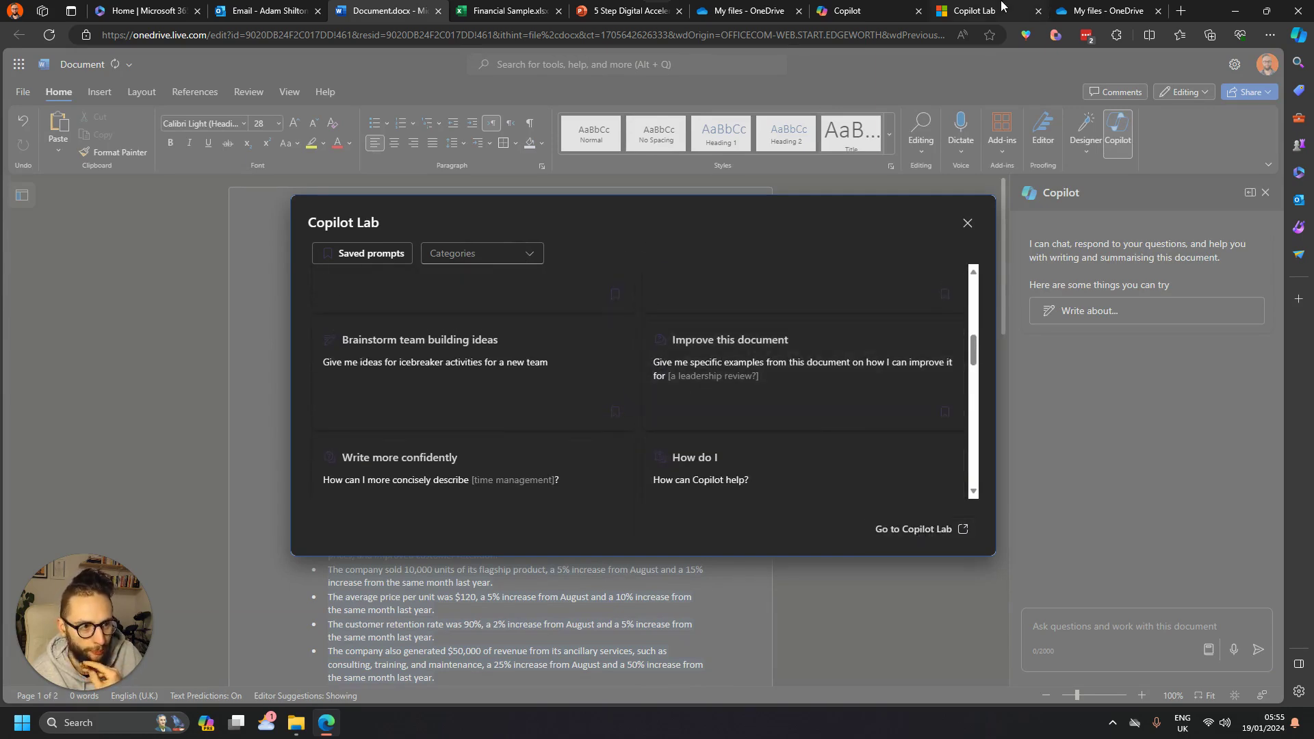
left_click(506, 261)
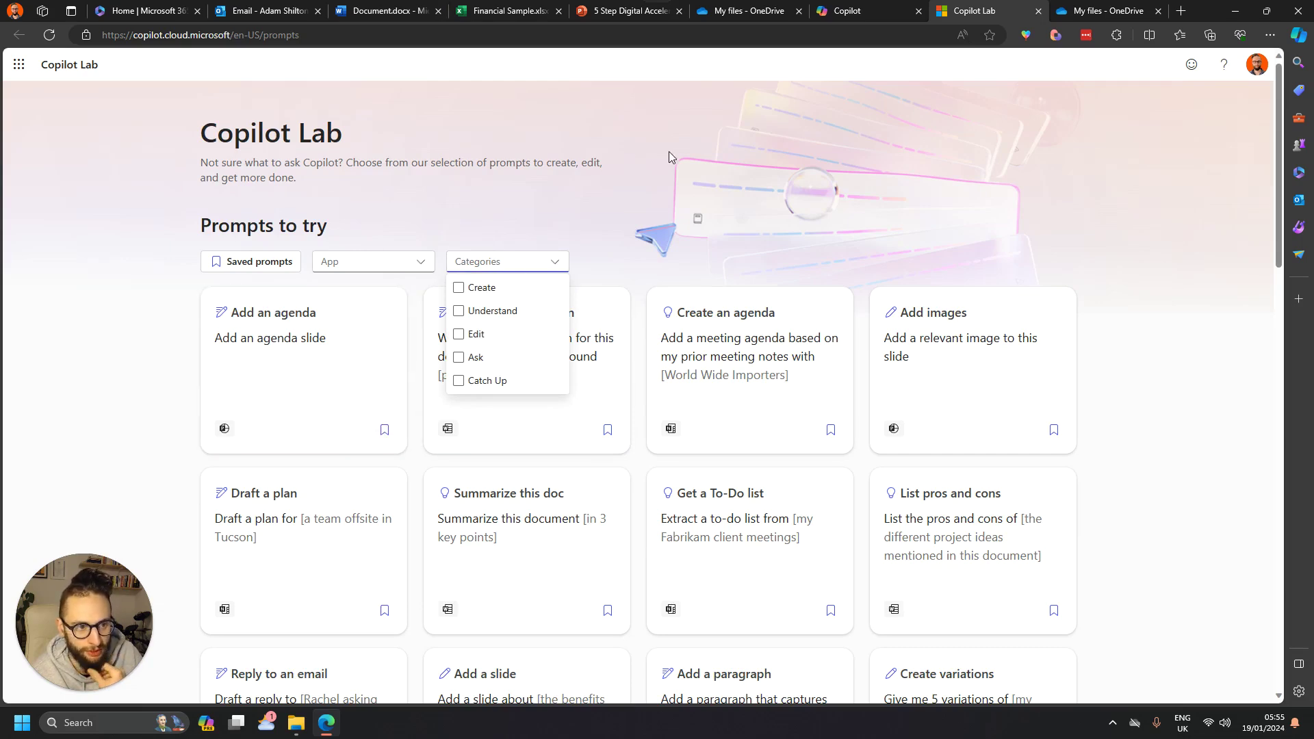
left_click(395, 11)
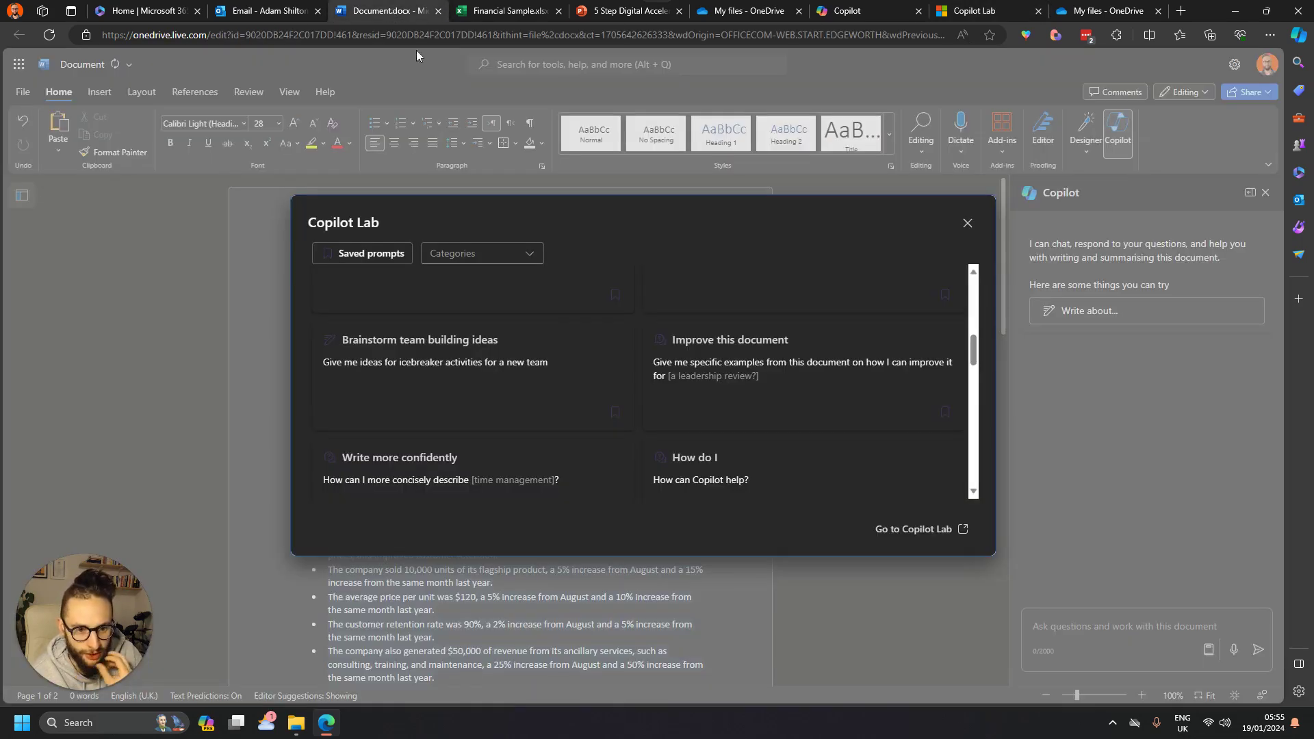
Step: Close the prompt gallery, review the Board Pack for September 2021 draft, then switch to Financial Sample.xlsx
left_click(1012, 228)
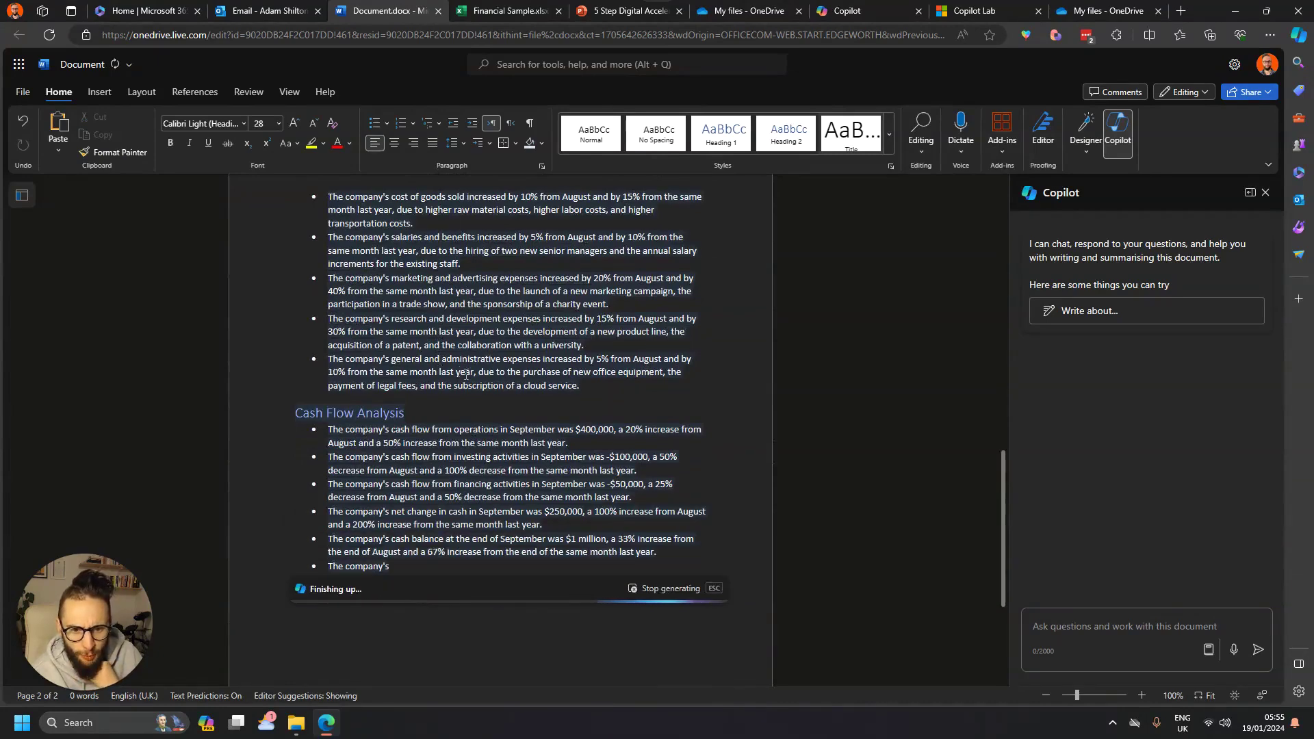
scroll(479, 377, "up", 10)
scroll(490, 384, "up", 5)
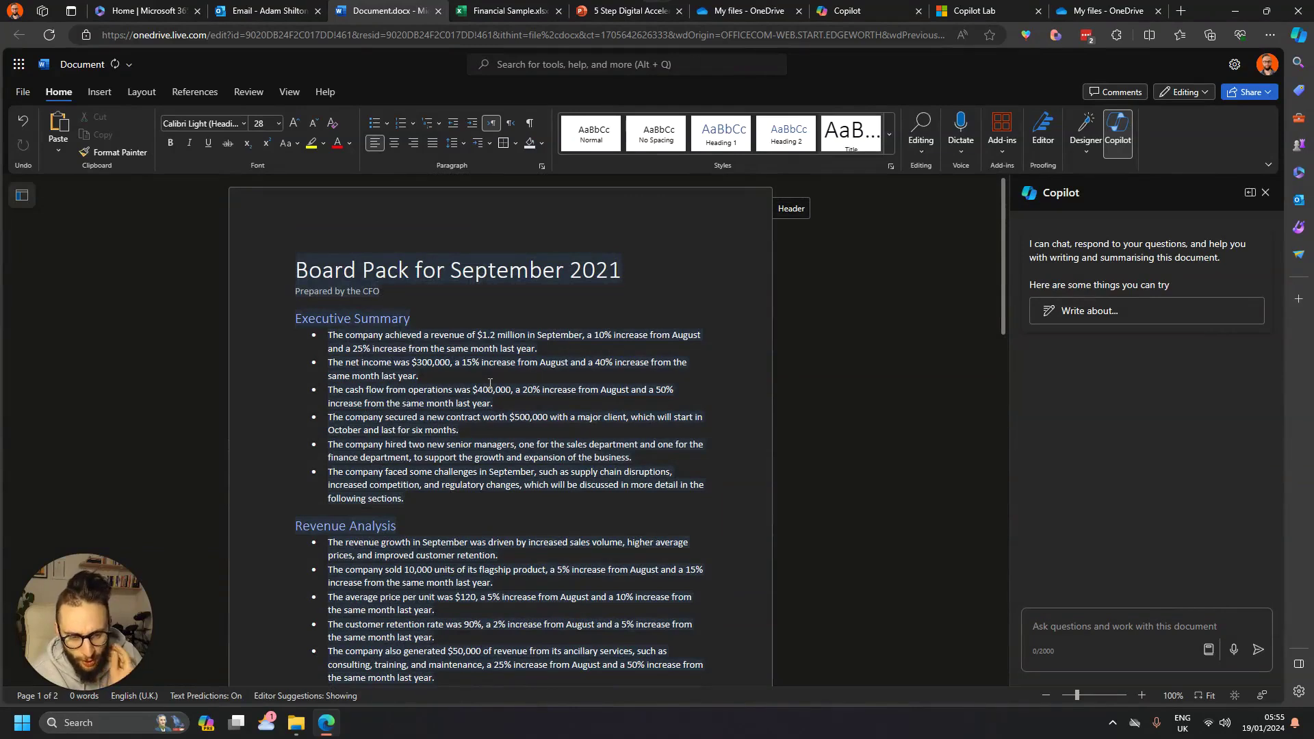
scroll(497, 385, "down", 15)
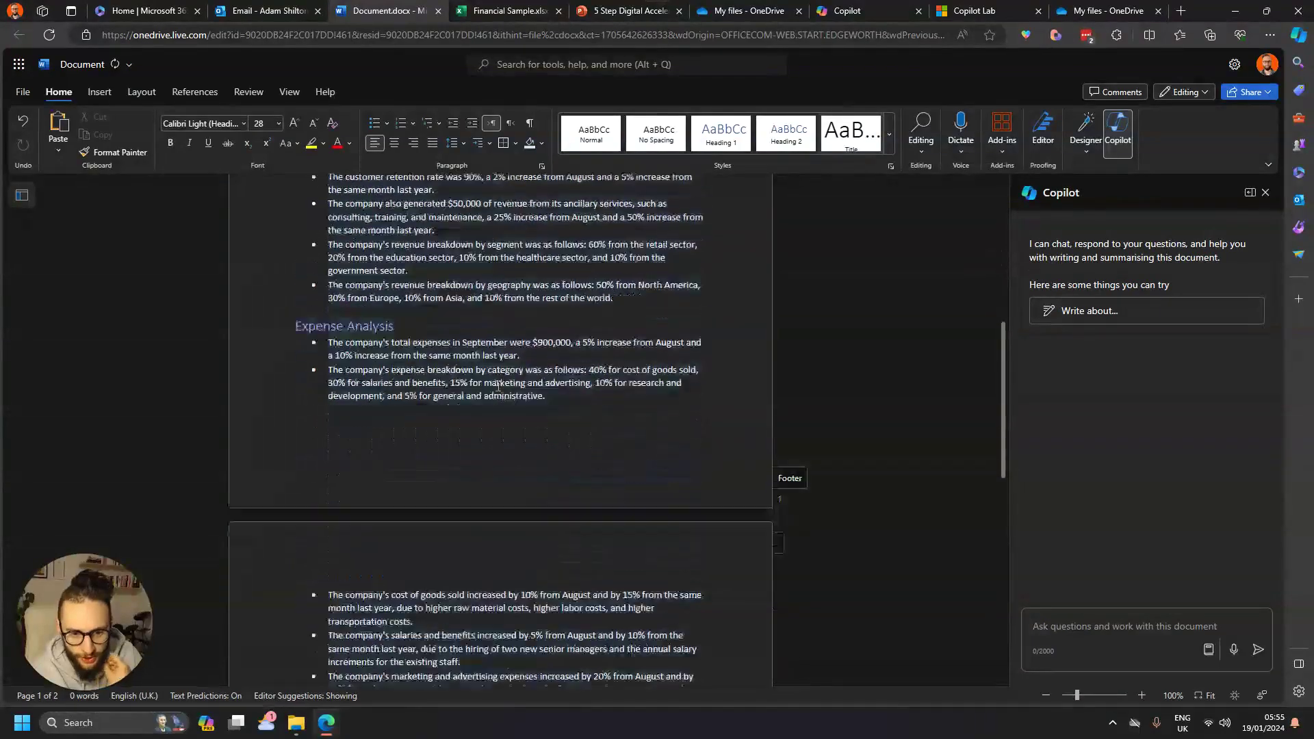
scroll(497, 388, "down", 5)
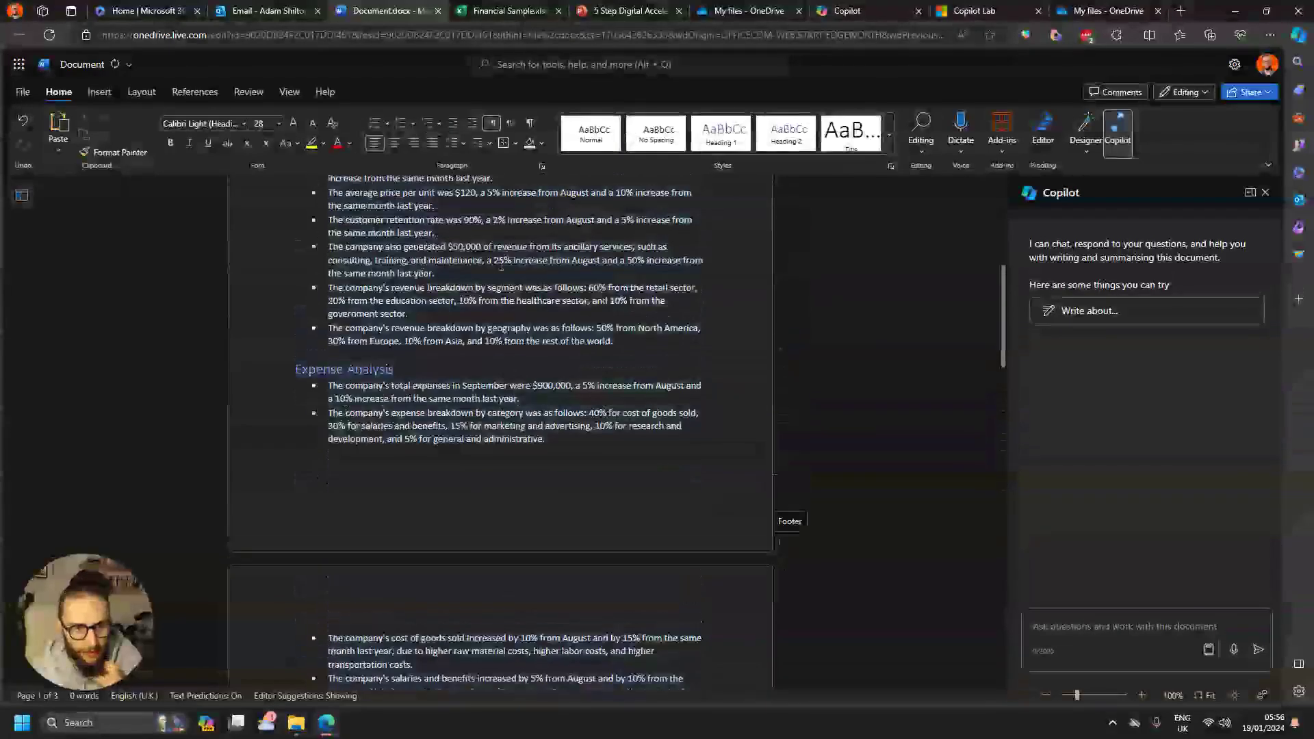
left_click(498, 11)
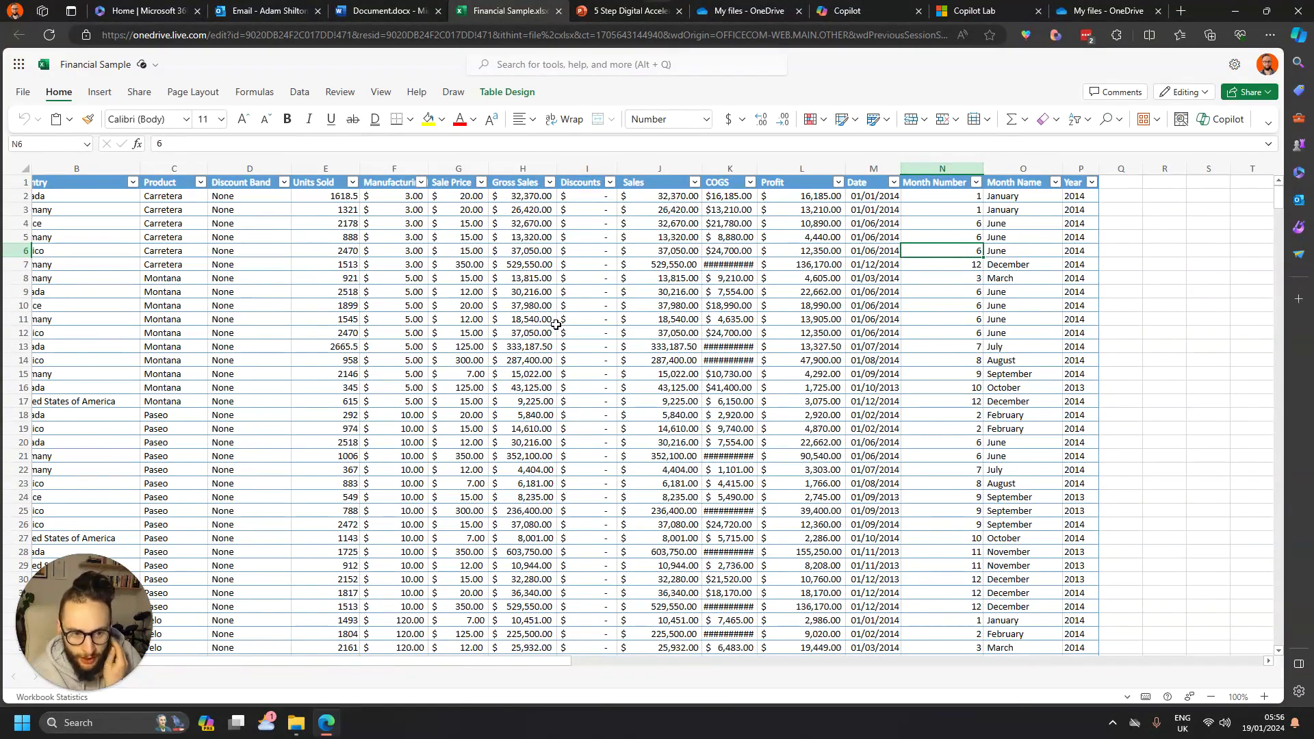
Step: Open Copilot in the Financial Sample workbook, select some sales figures, and ask it to Analyze the data
left_click(1222, 119)
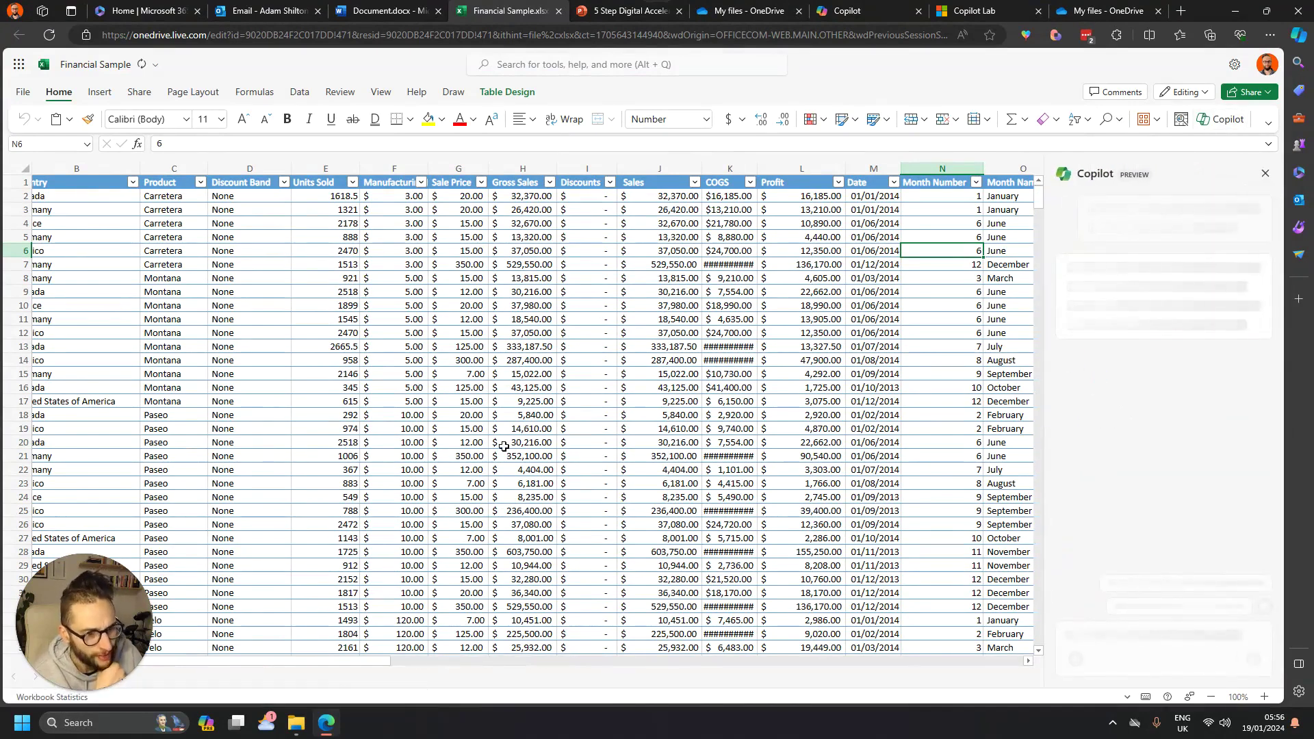
left_click_drag(328, 223, 623, 362)
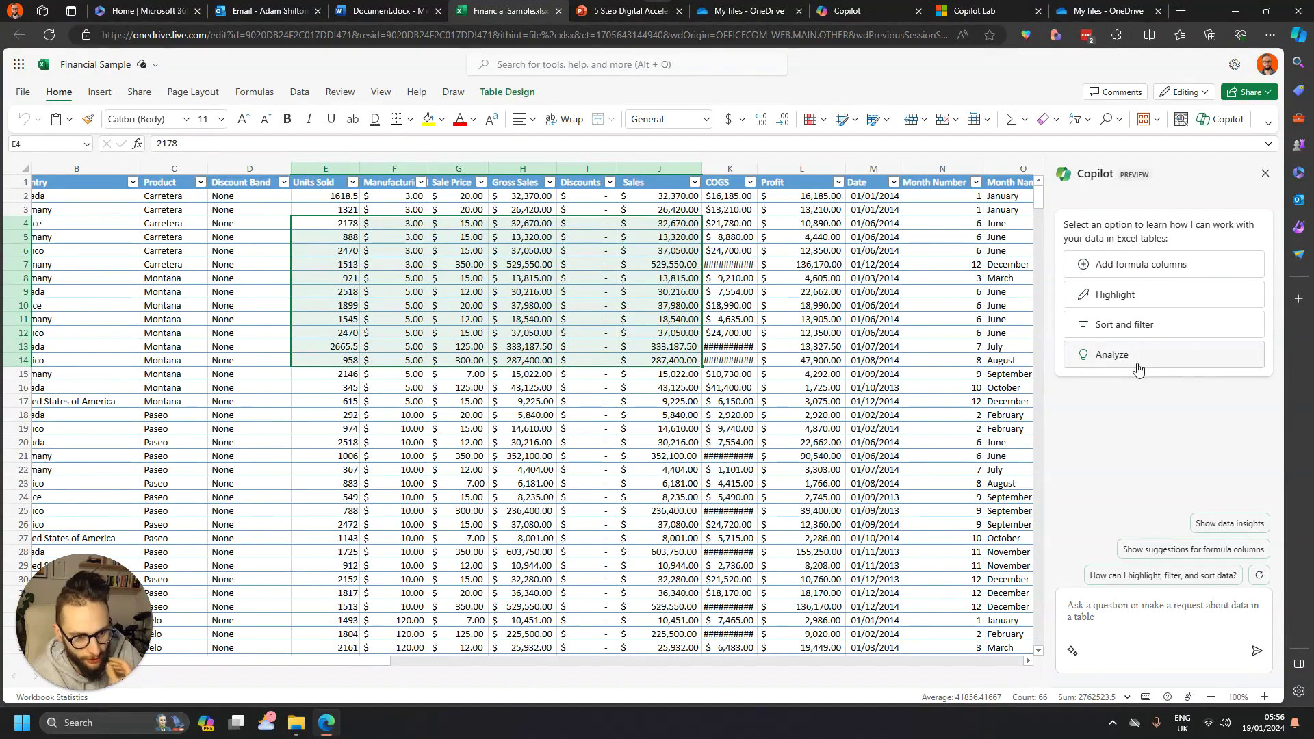
left_click(458, 579)
left_click_drag(372, 660, 455, 664)
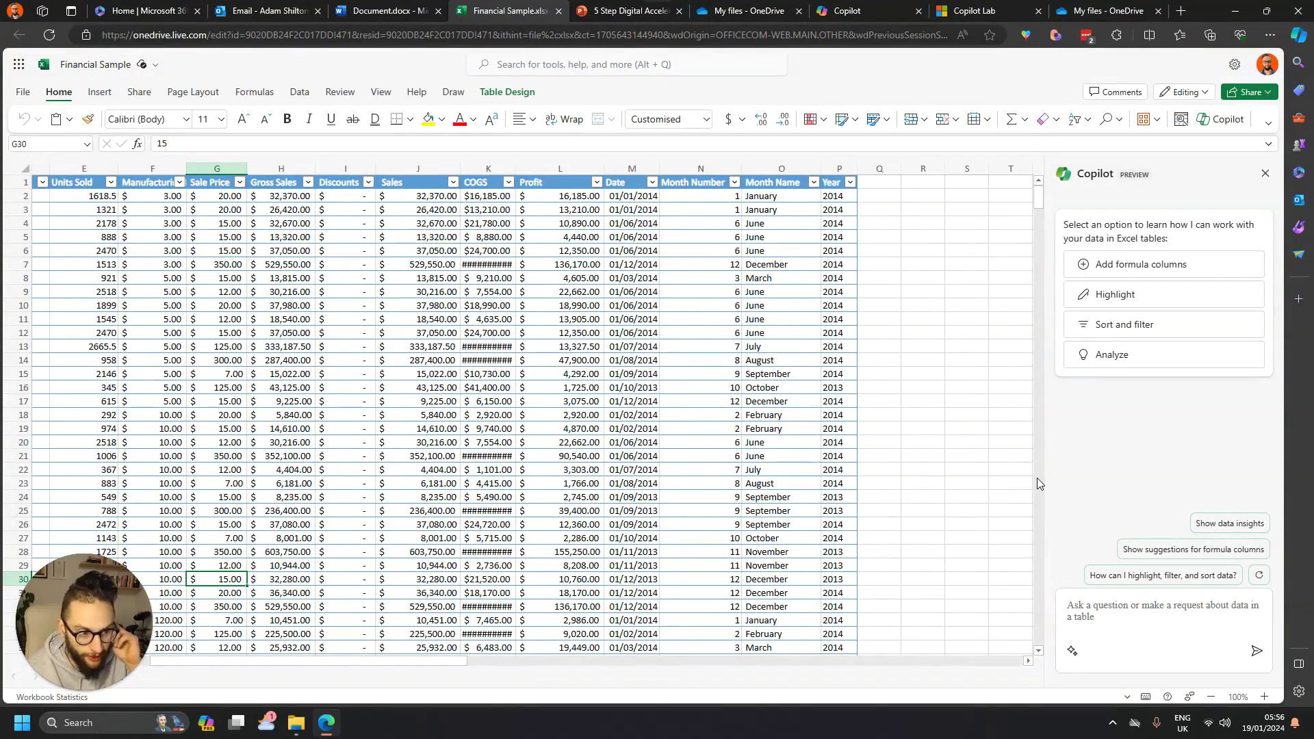
left_click(1137, 354)
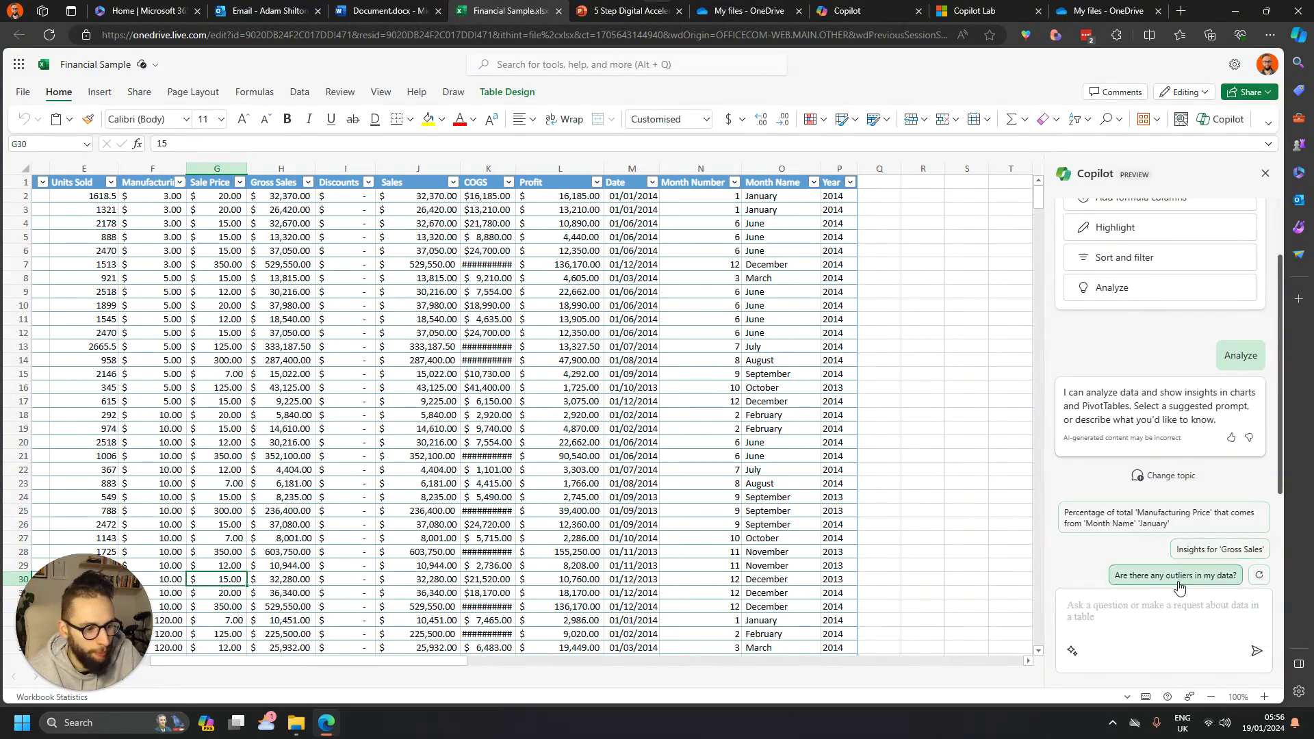
Step: Ask Copilot for outliers, getting a Sales vs COGS chart with 4 outliers, then request they be highlighted
left_click(1176, 575)
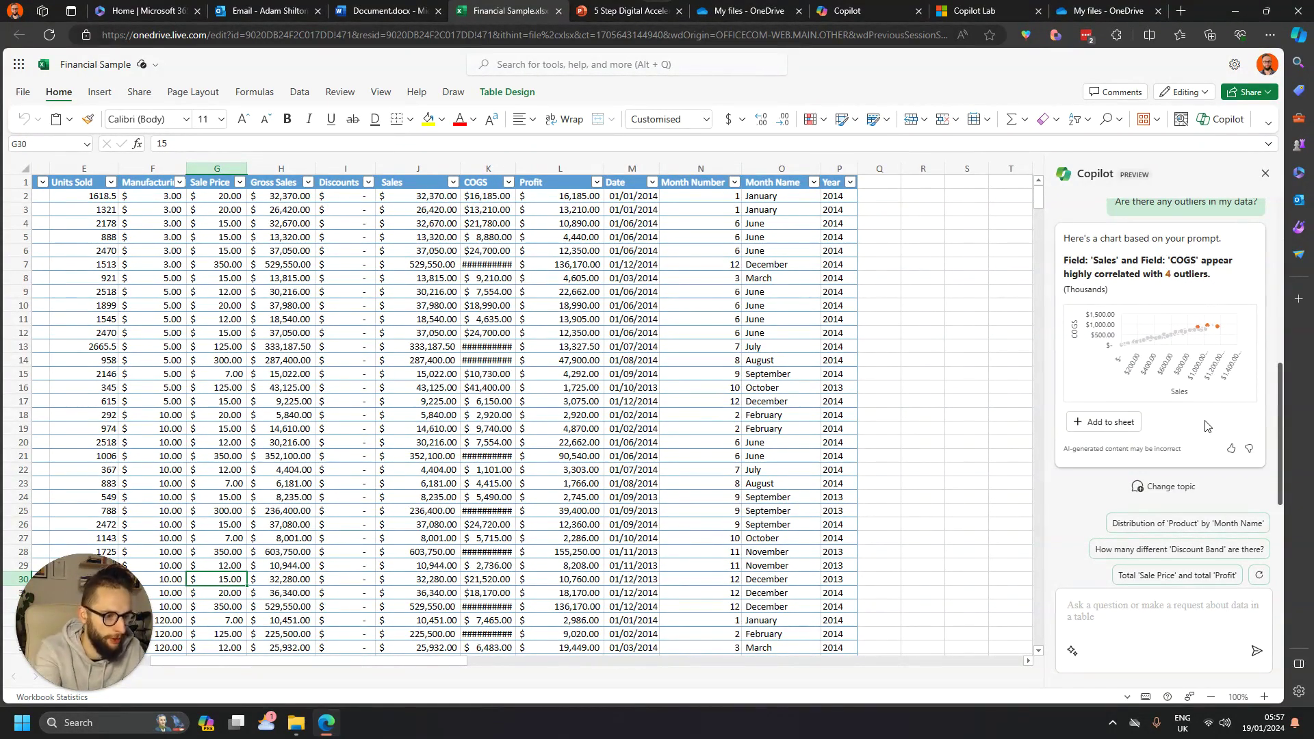
left_click(1143, 612)
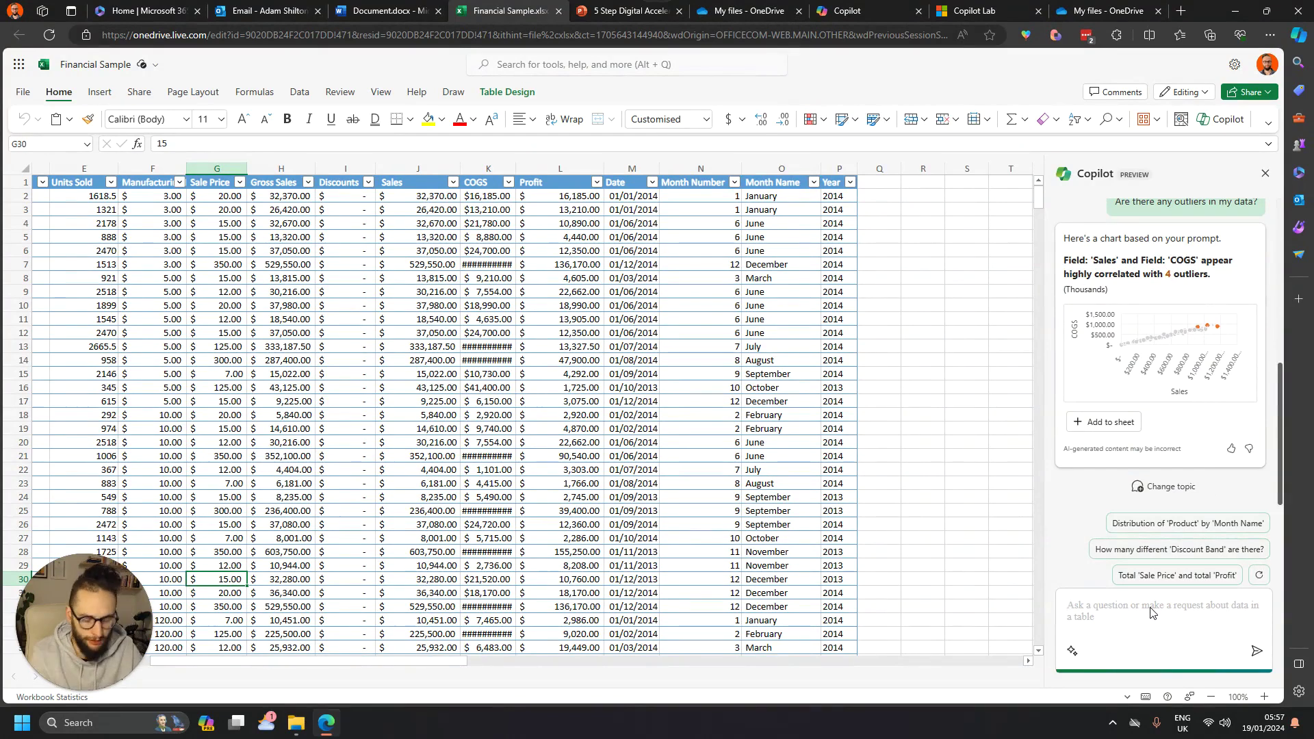
type("Can you highlight these outlie")
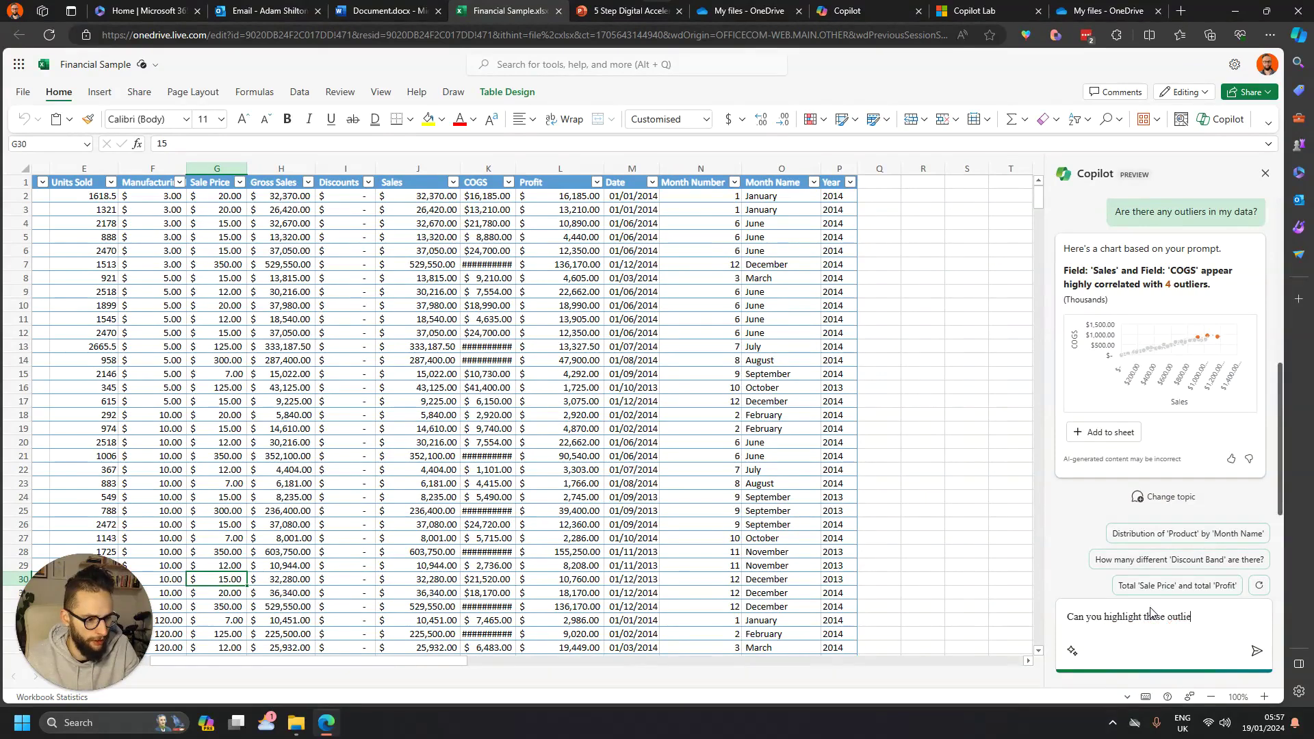
key("Return")
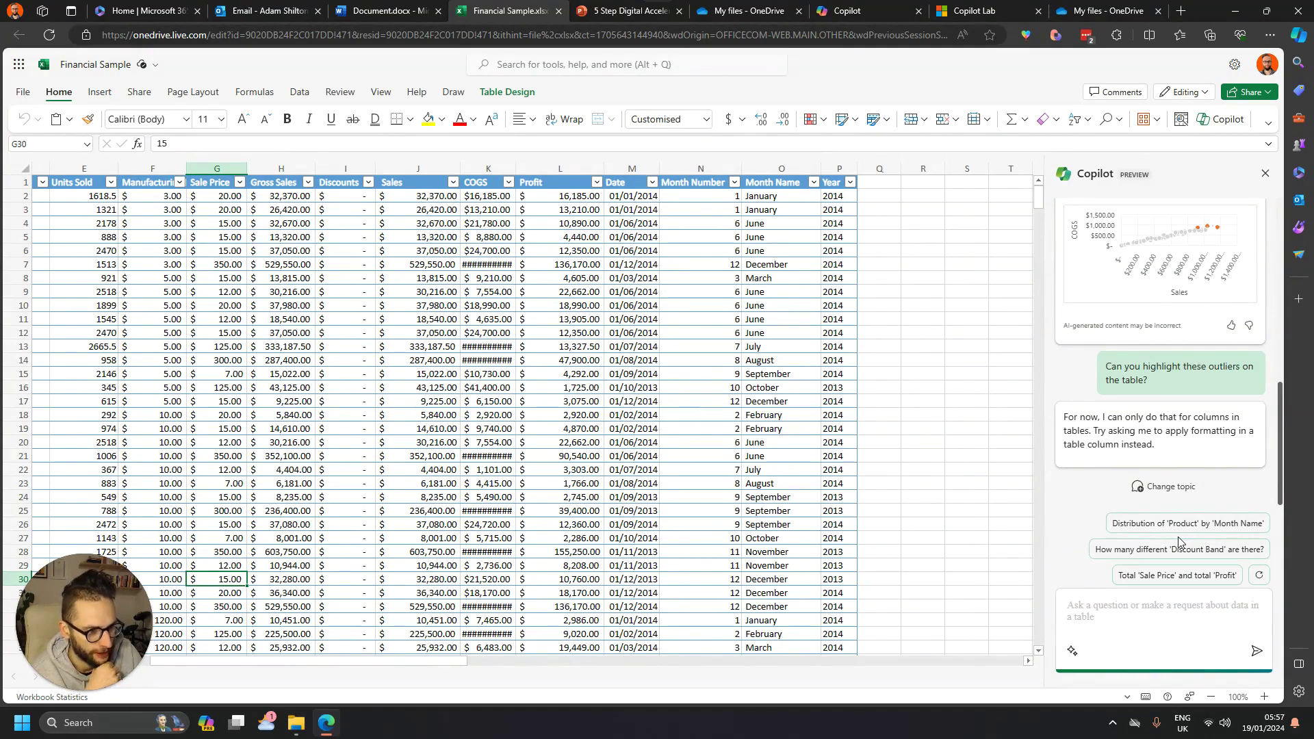
scroll(1187, 453, "up", 2)
scroll(1178, 397, "up", 2)
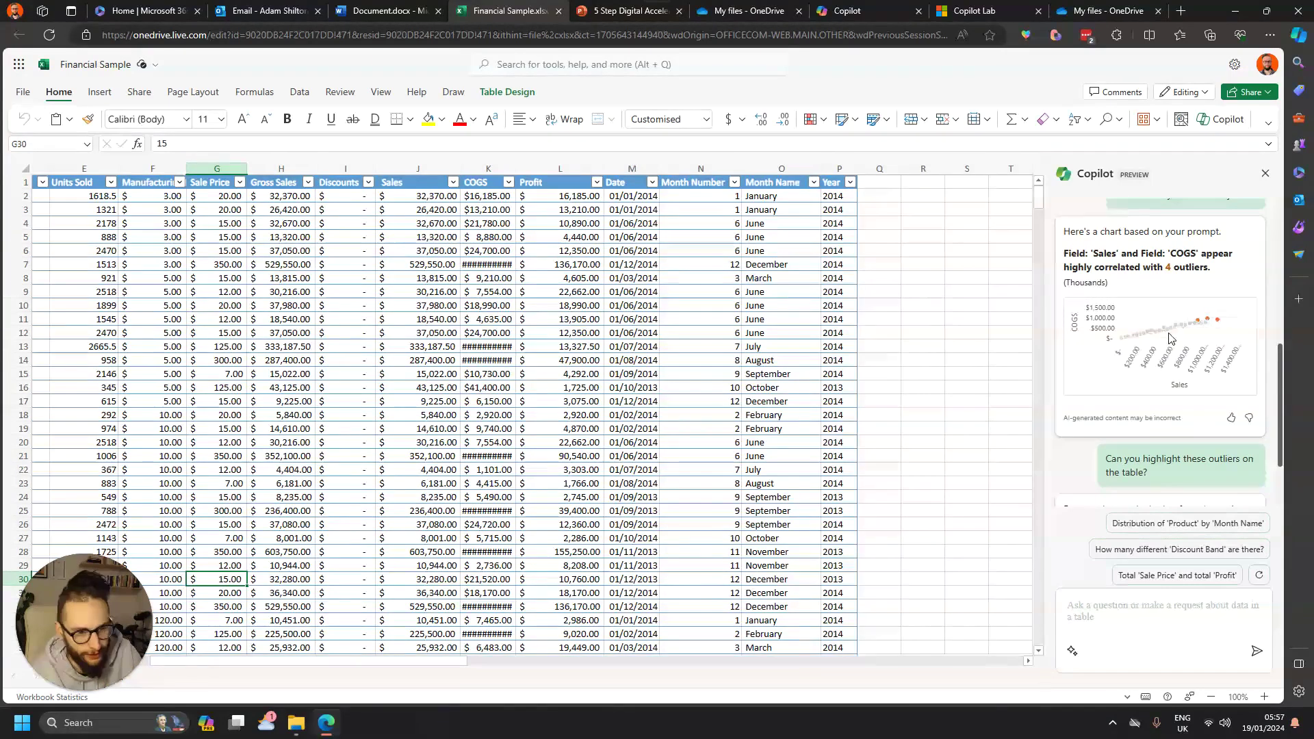
scroll(1162, 479, "down", 2)
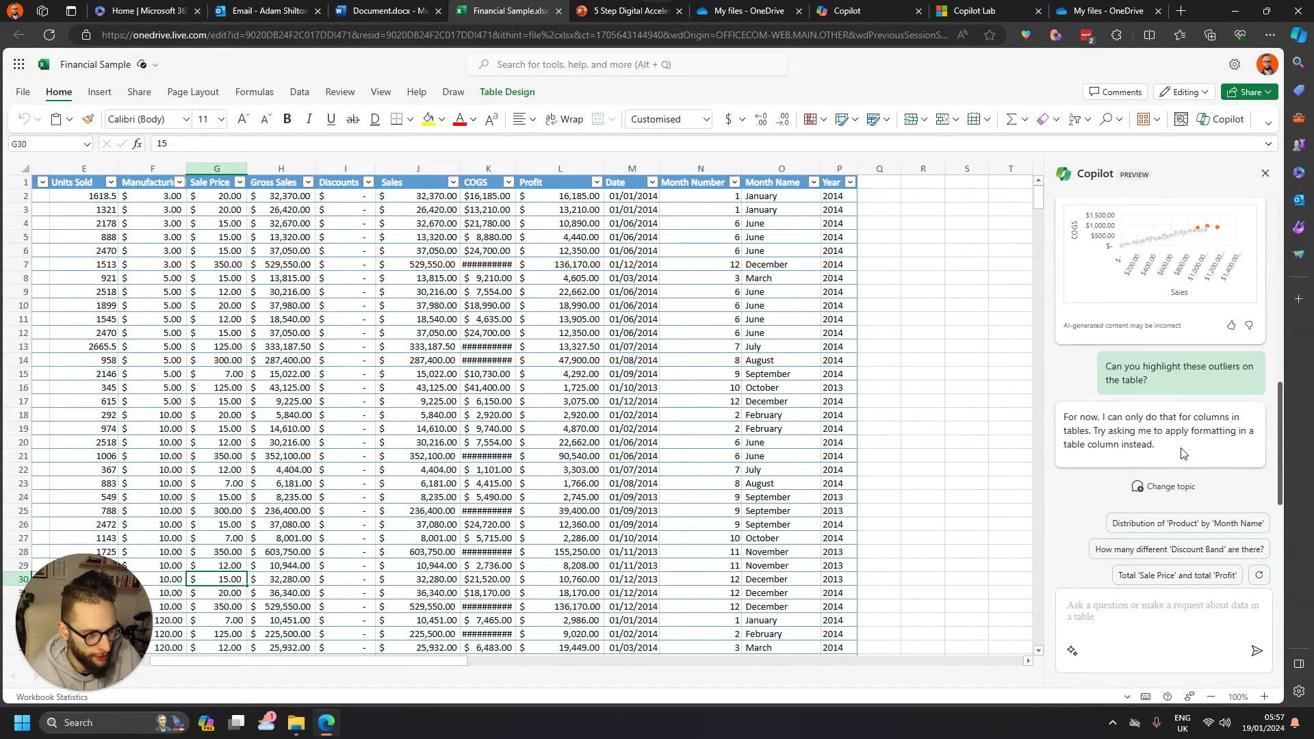
scroll(1181, 453, "up", 6)
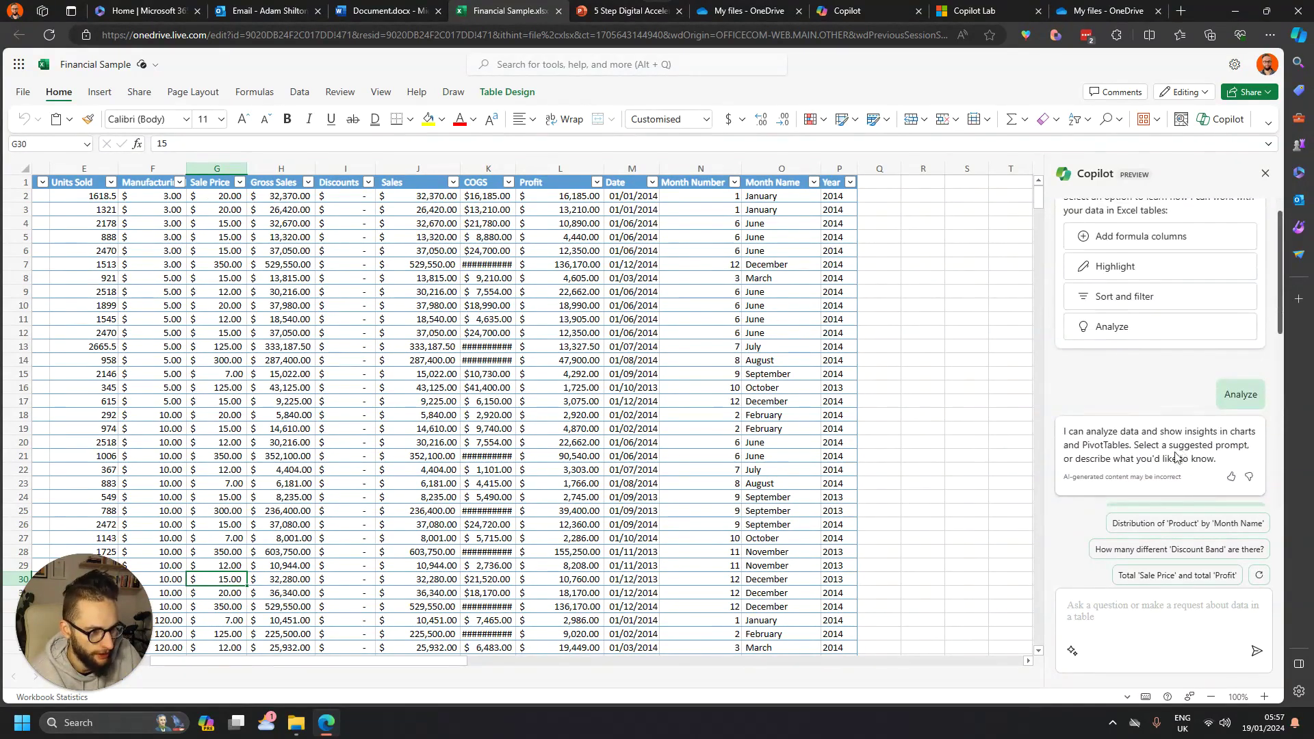
scroll(1176, 457, "down", 2)
scroll(1176, 457, "up", 2)
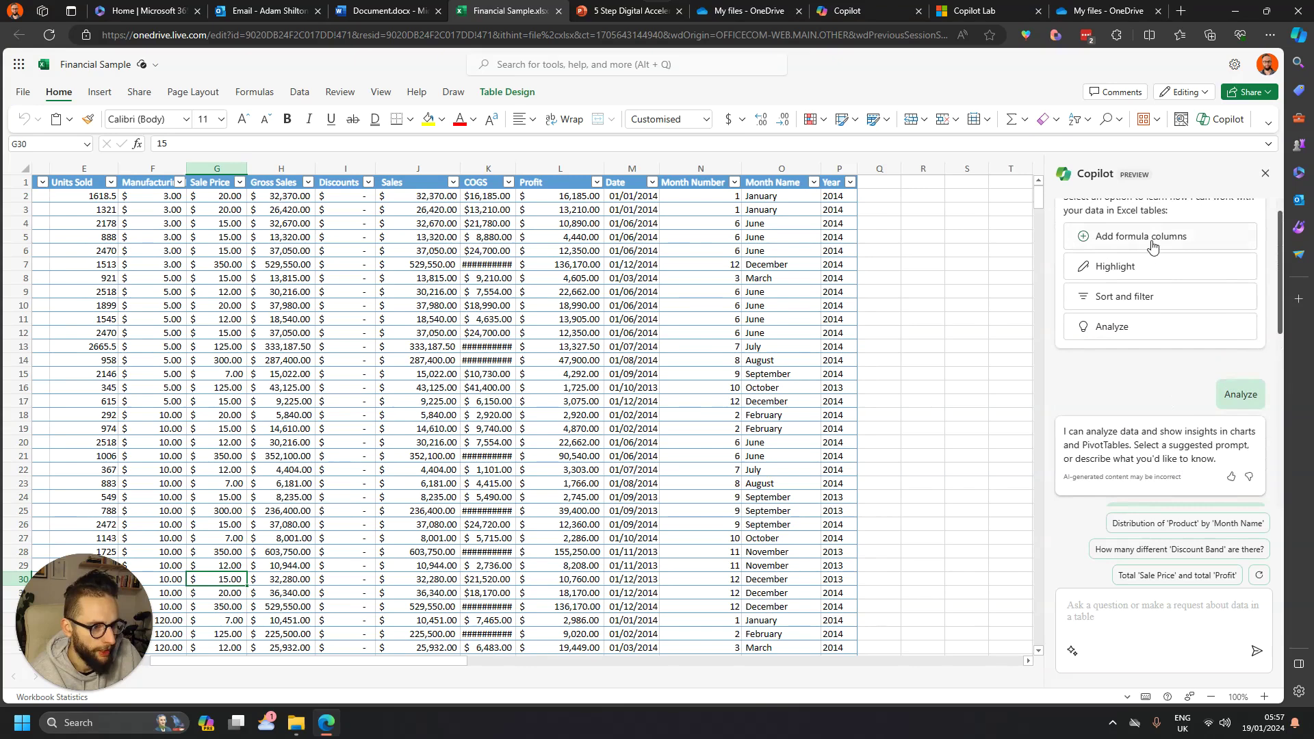
Step: Insert Copilot's 'Profit comparison' column Q, labelling whether each row's Profit exceeds its Month Number
left_click(1153, 240)
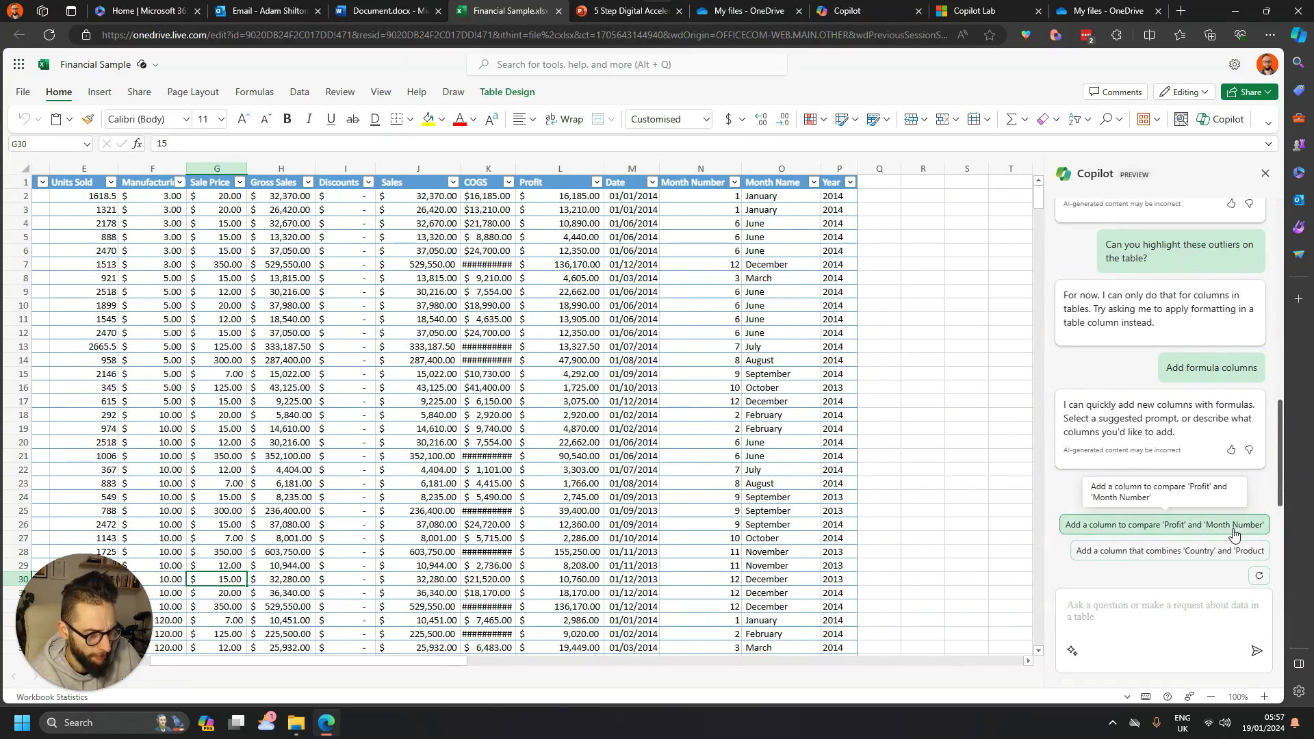
left_click(1233, 534)
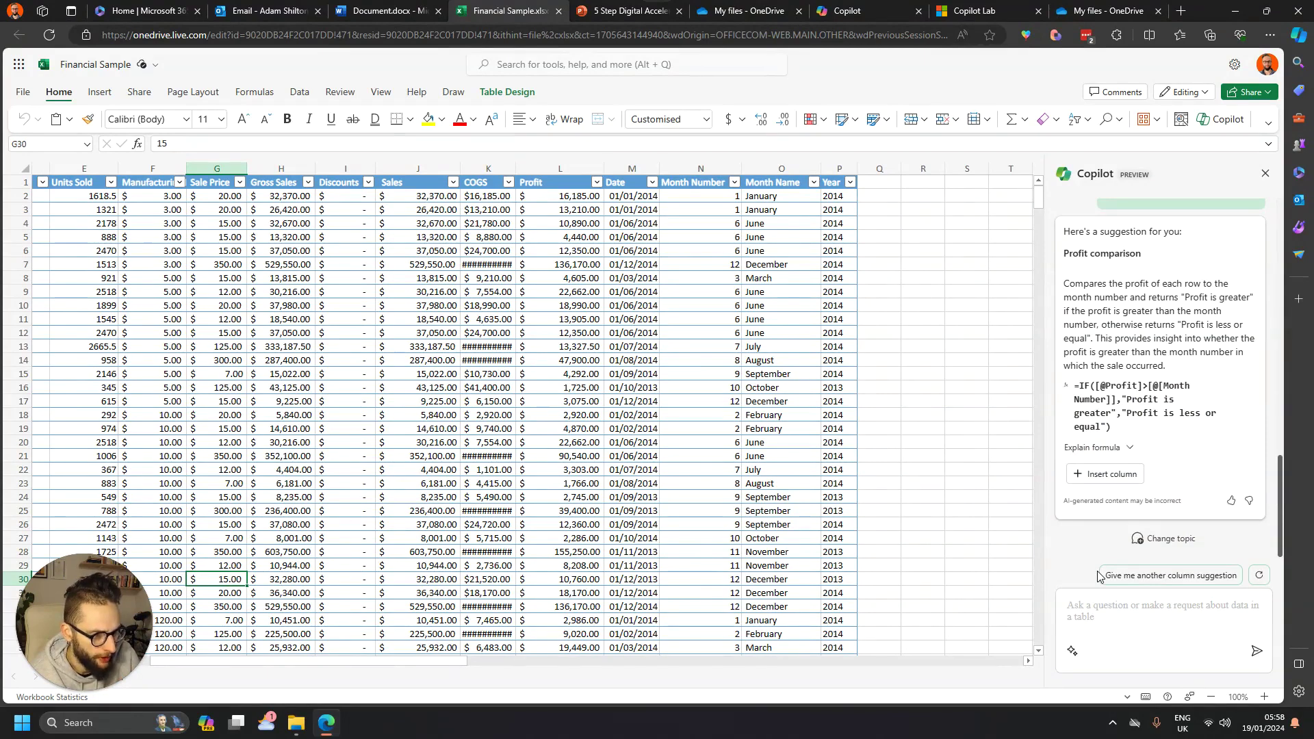
left_click(1112, 475)
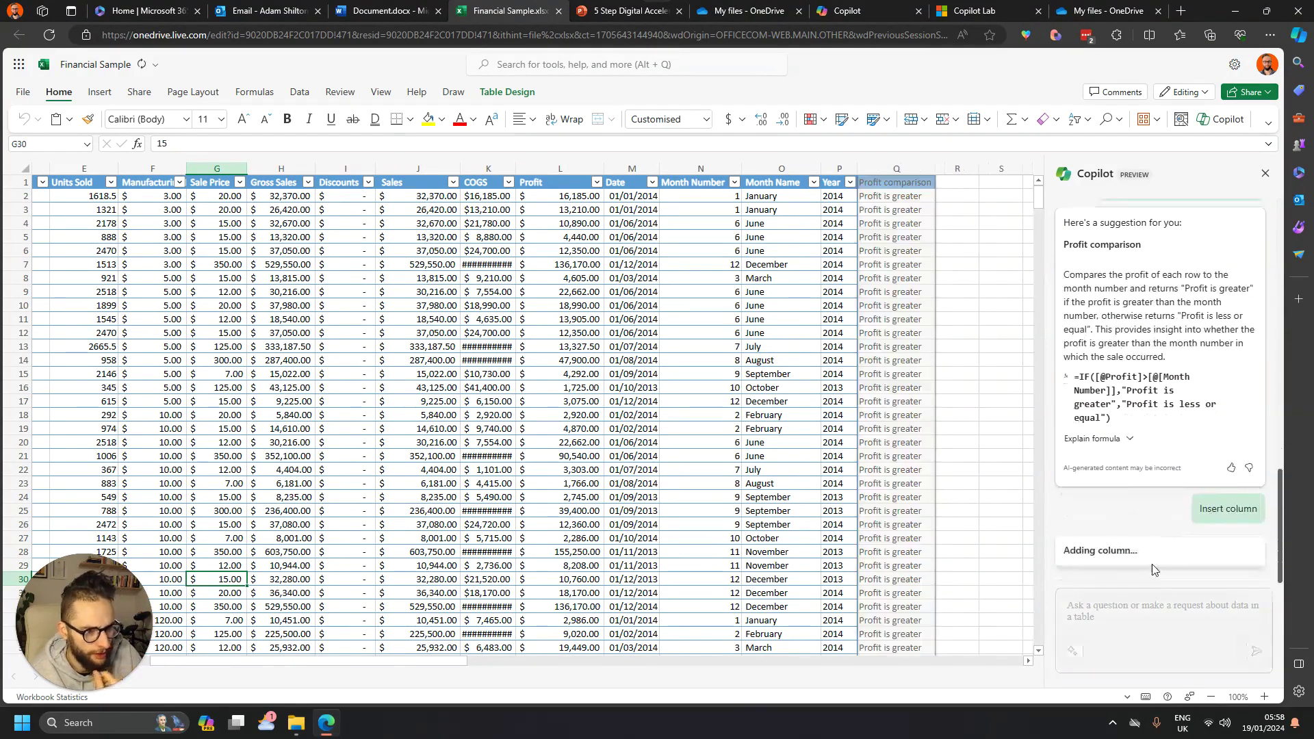
scroll(931, 473, "down", 10)
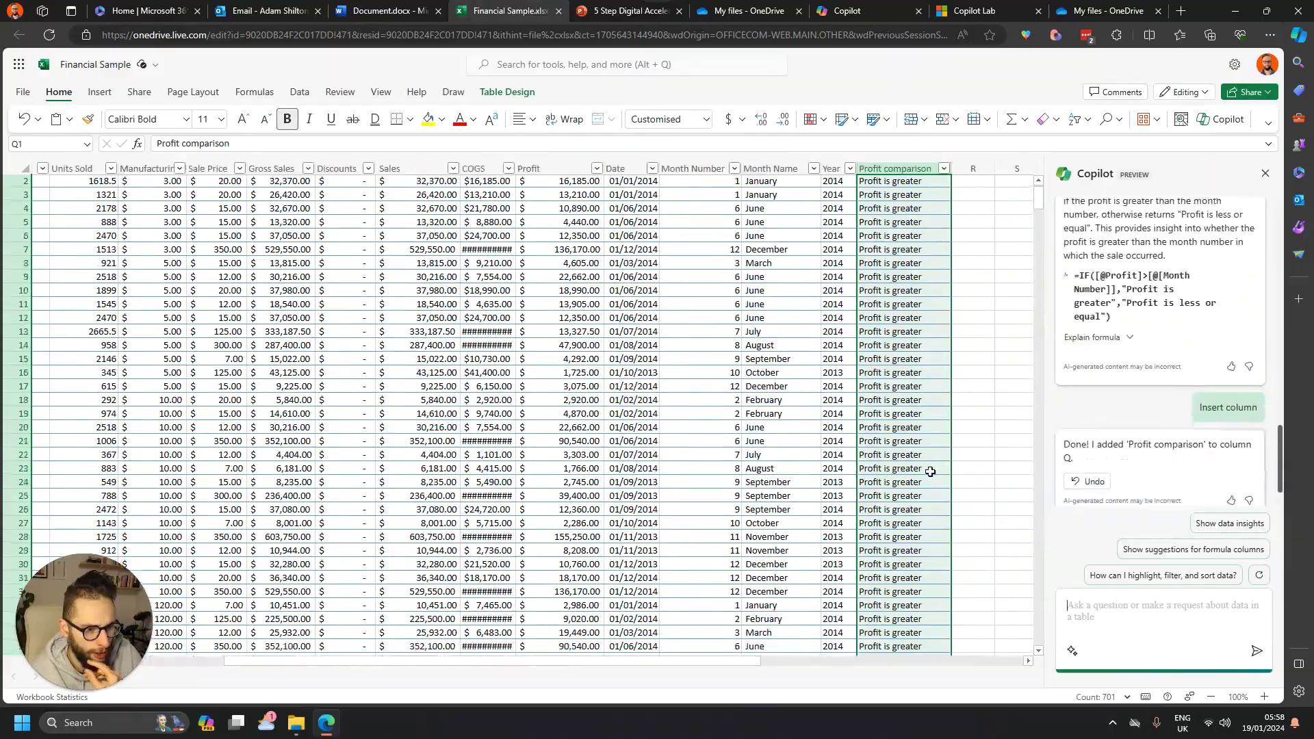
scroll(931, 473, "down", 15)
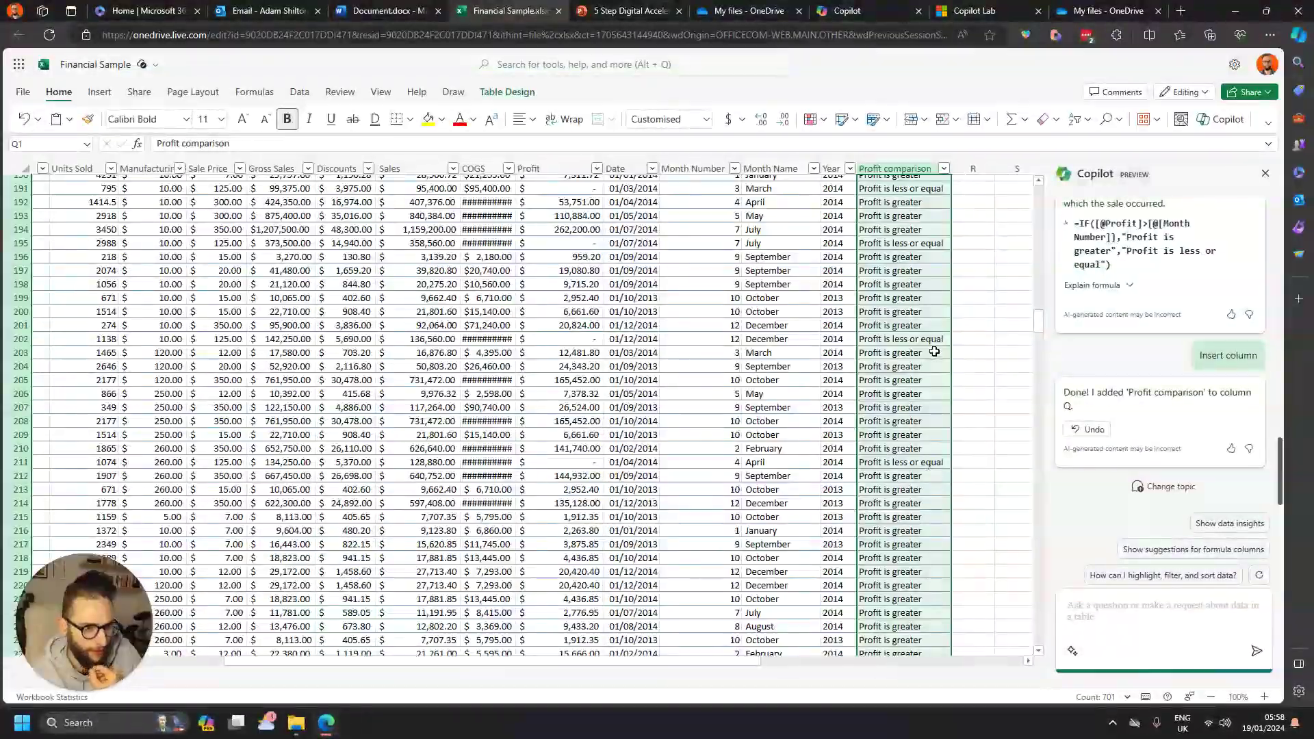
scroll(935, 352, "down", 20)
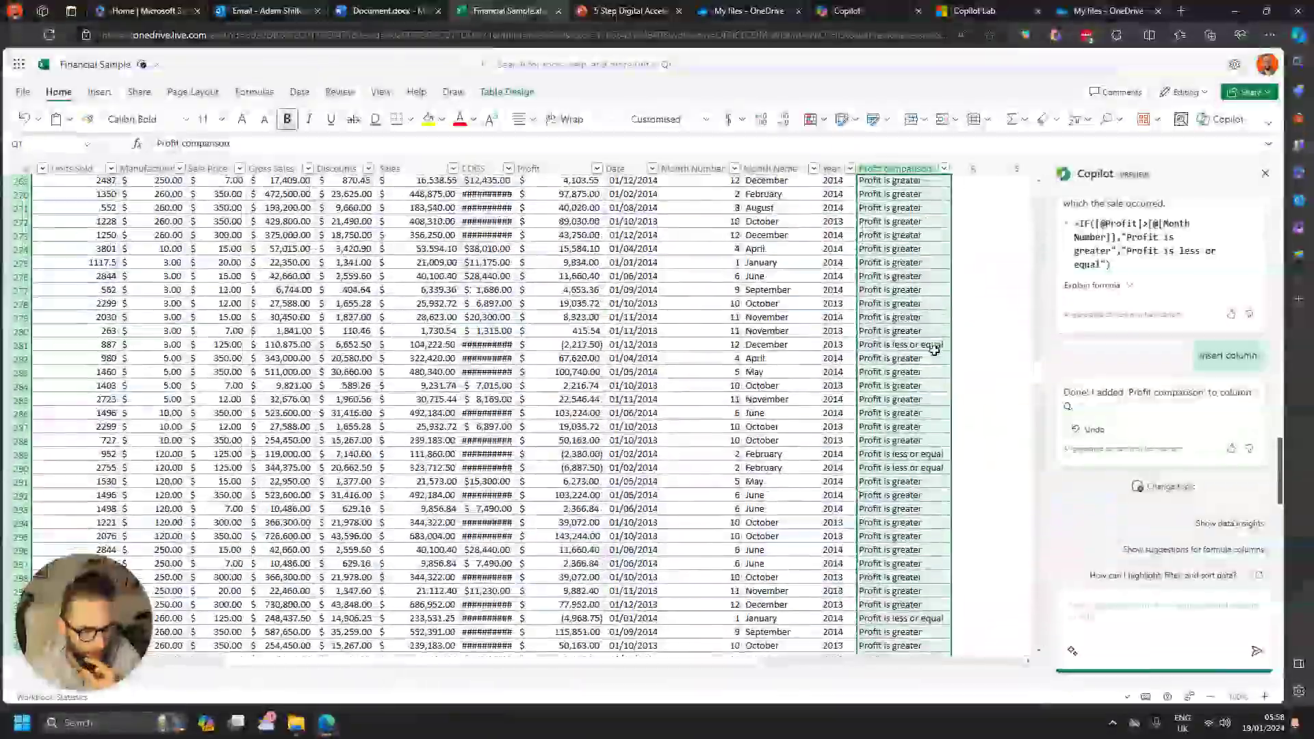
scroll(945, 408, "down", 20)
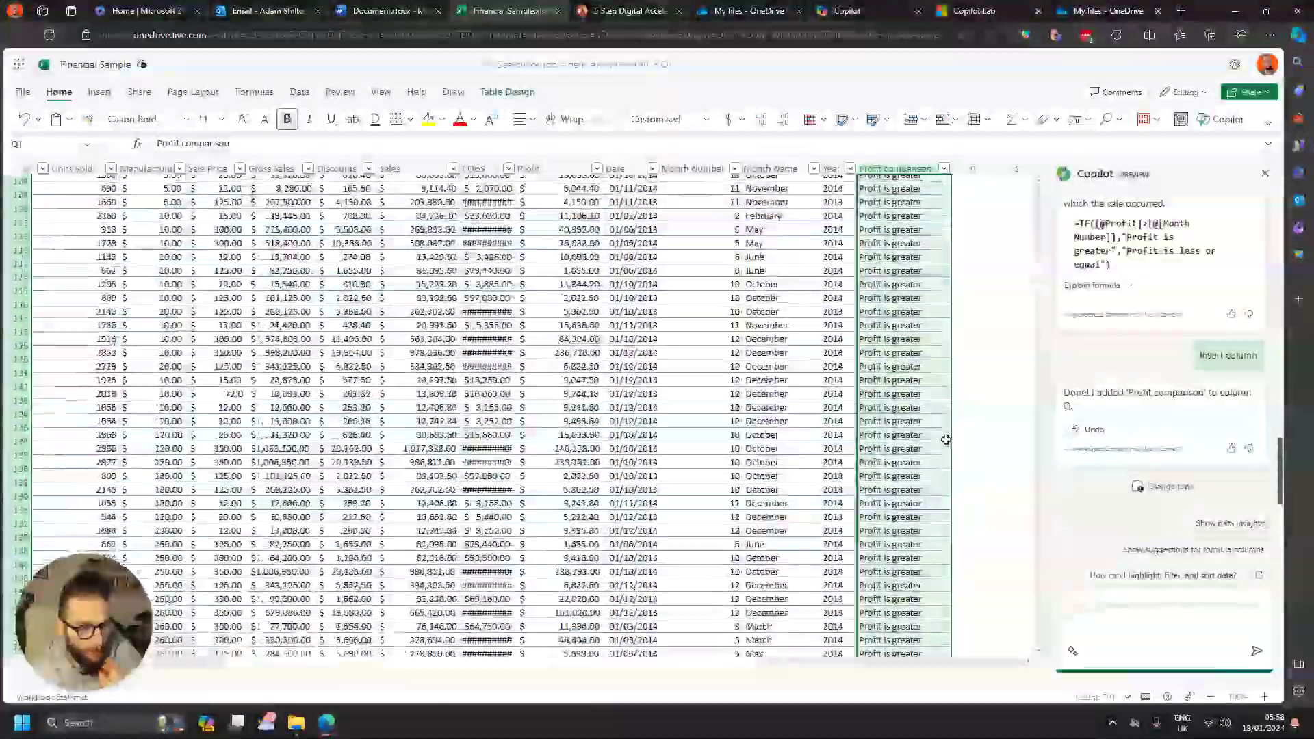
scroll(945, 436, "up", 20)
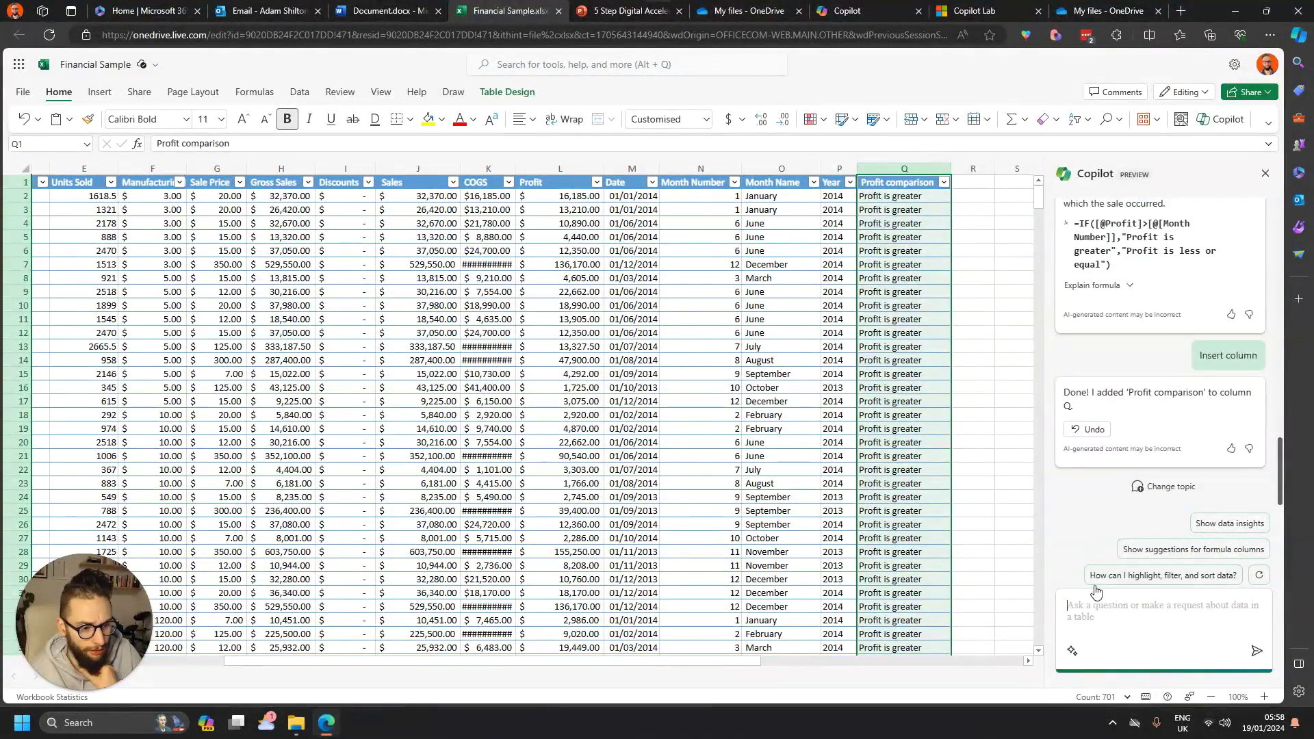
Step: Ask Copilot 'Can you show gross sales over time on a chart?' and add the PivotChart to a new sheet
left_click(1126, 612)
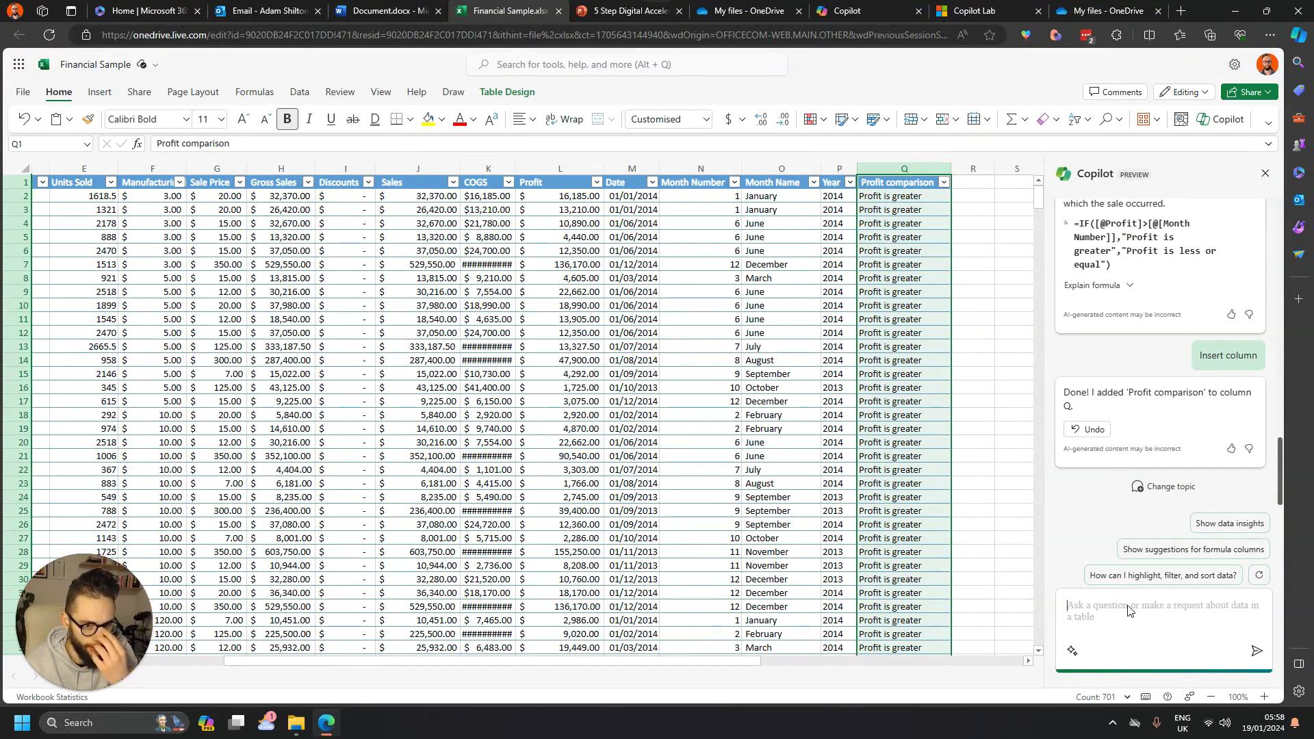
type("Can y")
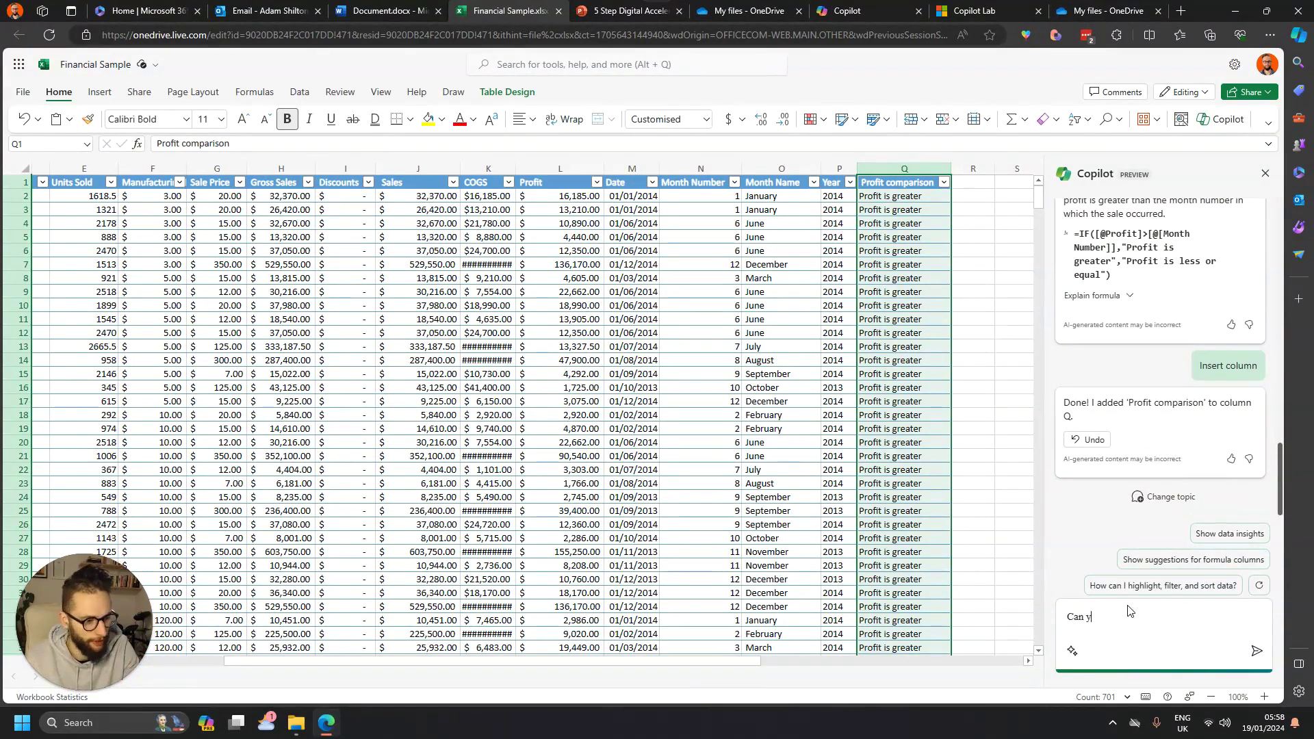
type("ou show sales o")
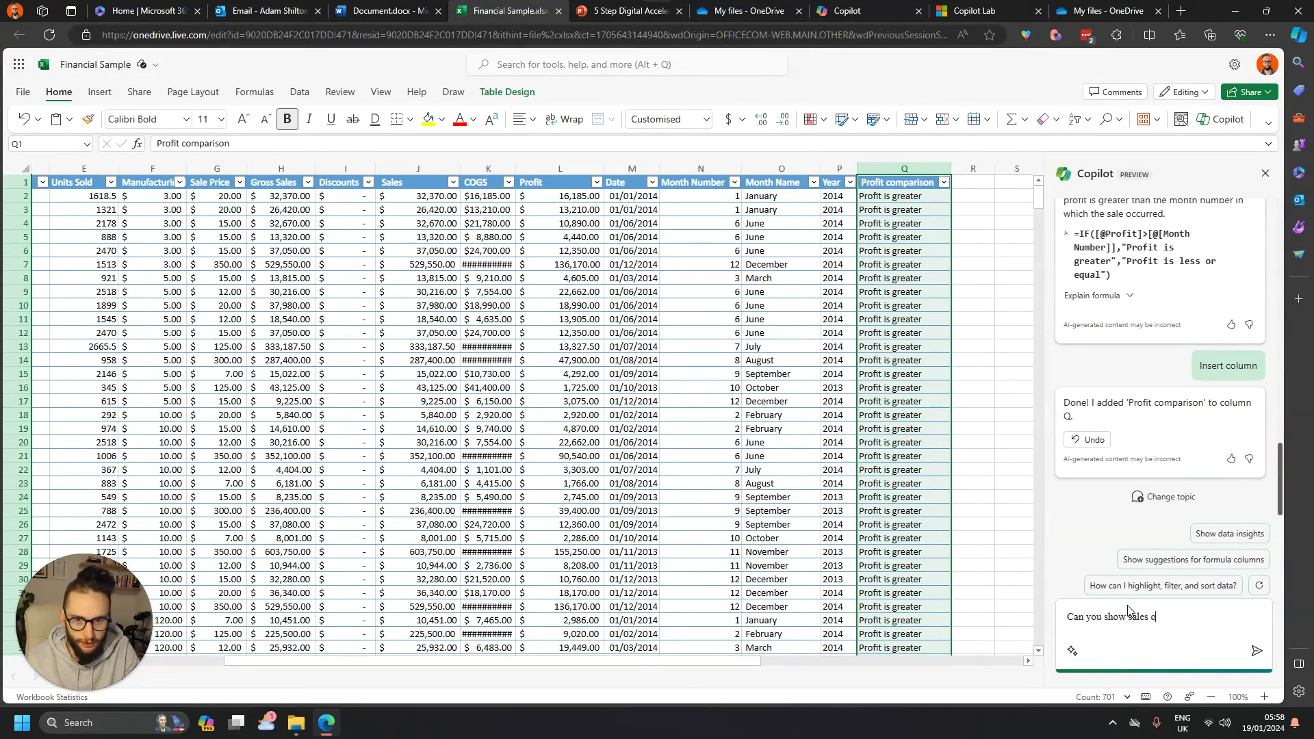
type("ver")
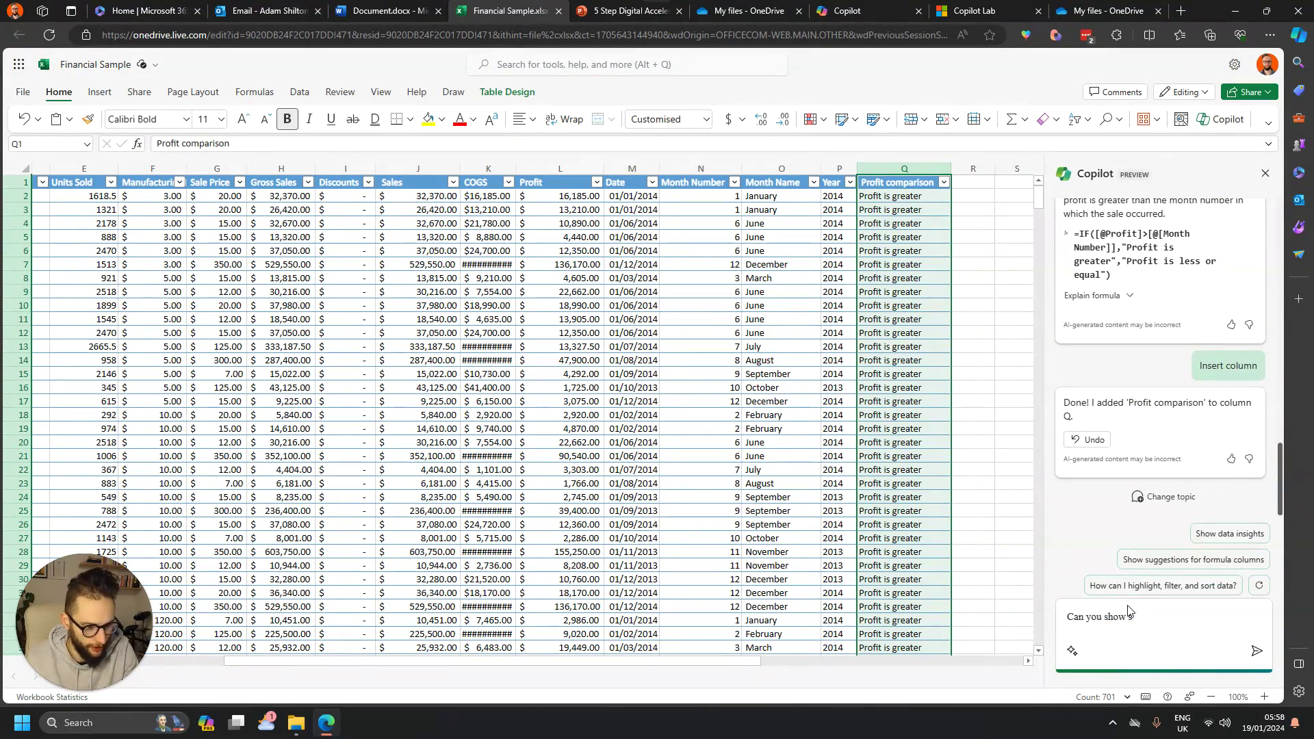
key("BackSpace")
key("BackSpace")
key("BackSpace")
key("BackSpace")
key("BackSpace")
key("BackSpace")
key("BackSpace")
type("gross sales over")
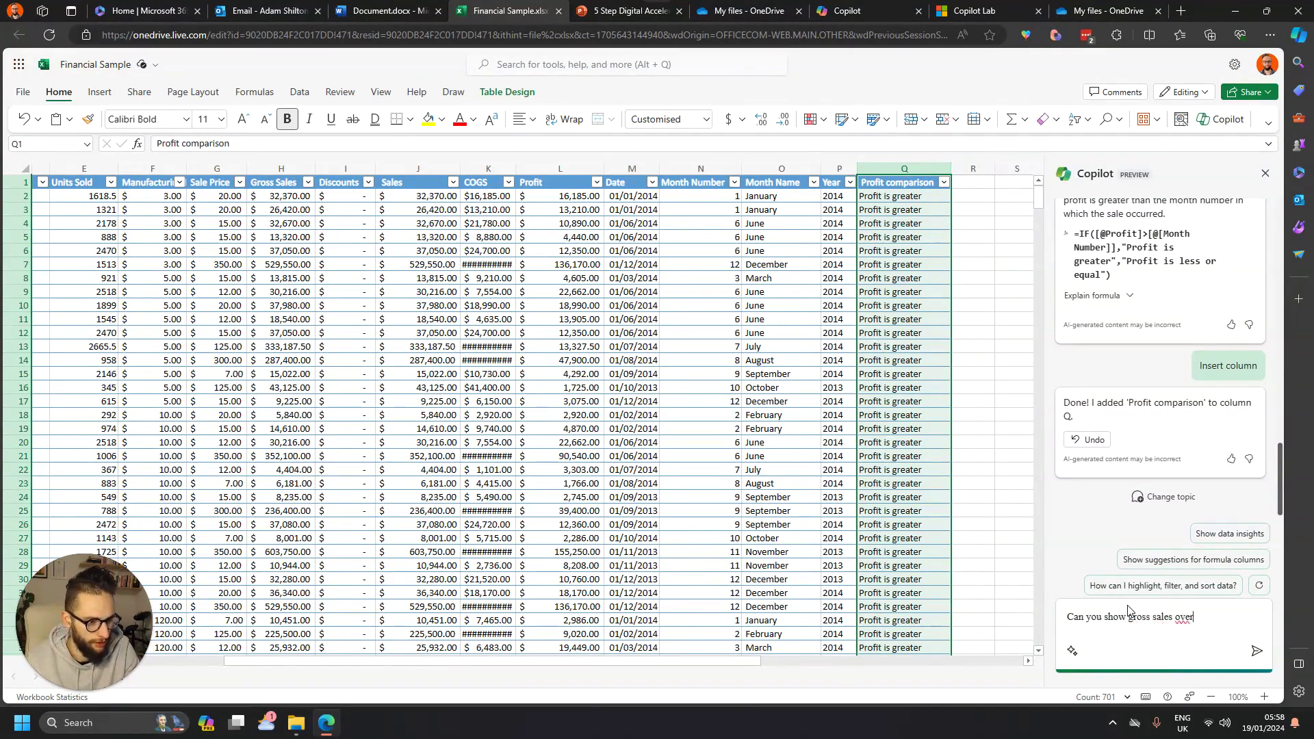
type(" time on a chart?")
key("Return")
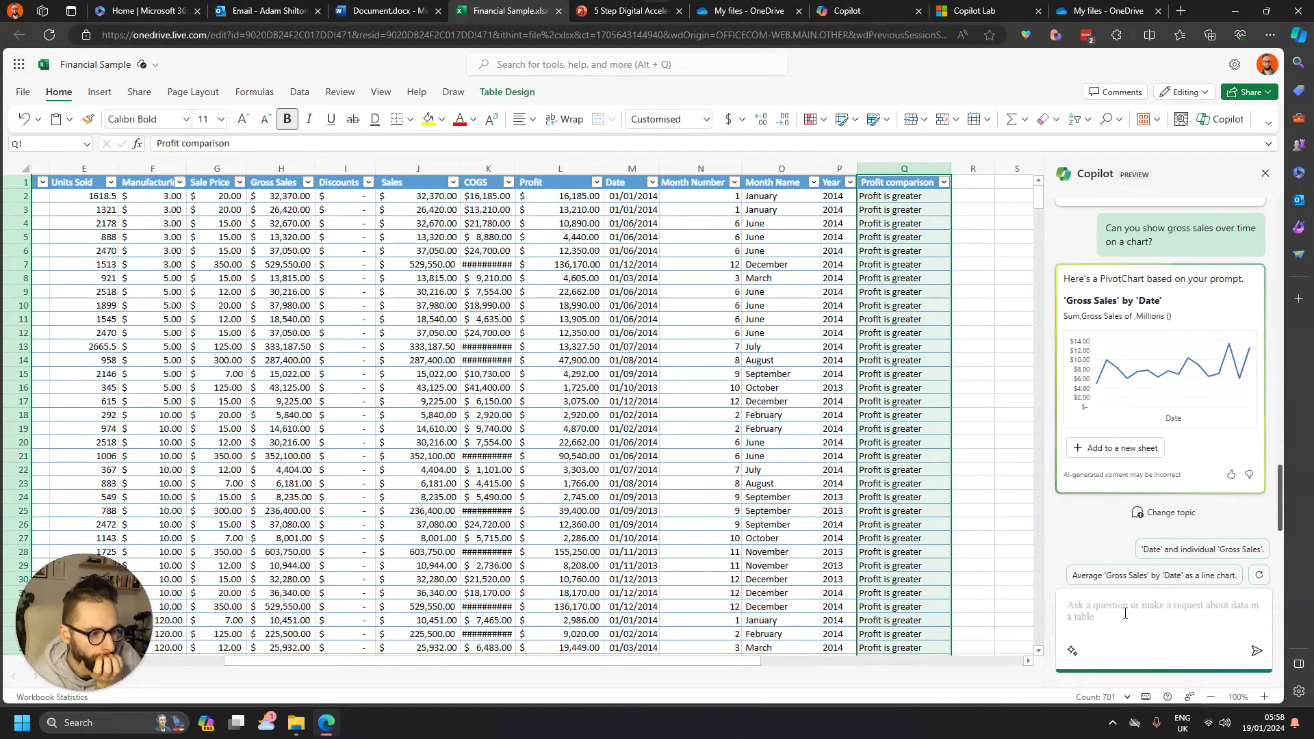
left_click(1133, 447)
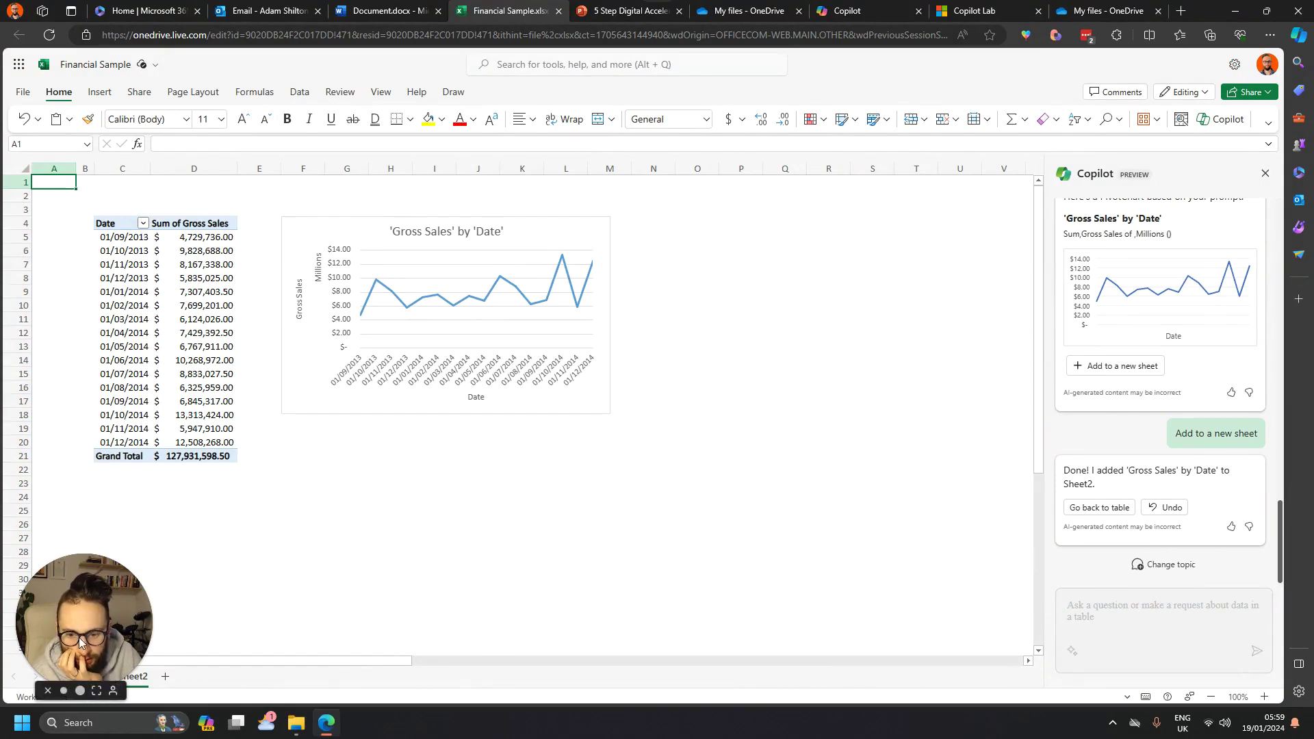
left_click_drag(79, 638, 81, 605)
Step: Return to Sheet1 and request the 'Average Gross Sales by Date as a line chart' suggestion
left_click(89, 677)
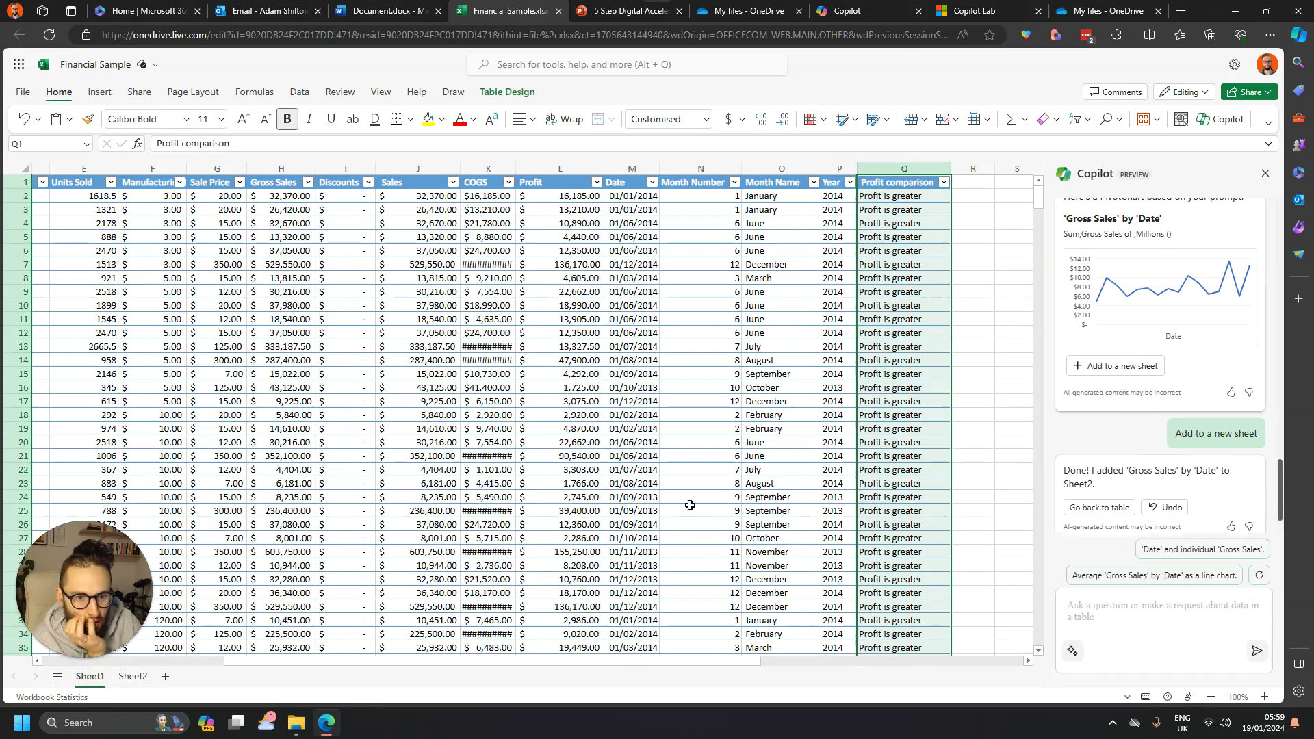
mouse_move(751, 667)
left_mouse_down()
mouse_move(819, 668)
mouse_move(767, 668)
left_mouse_up()
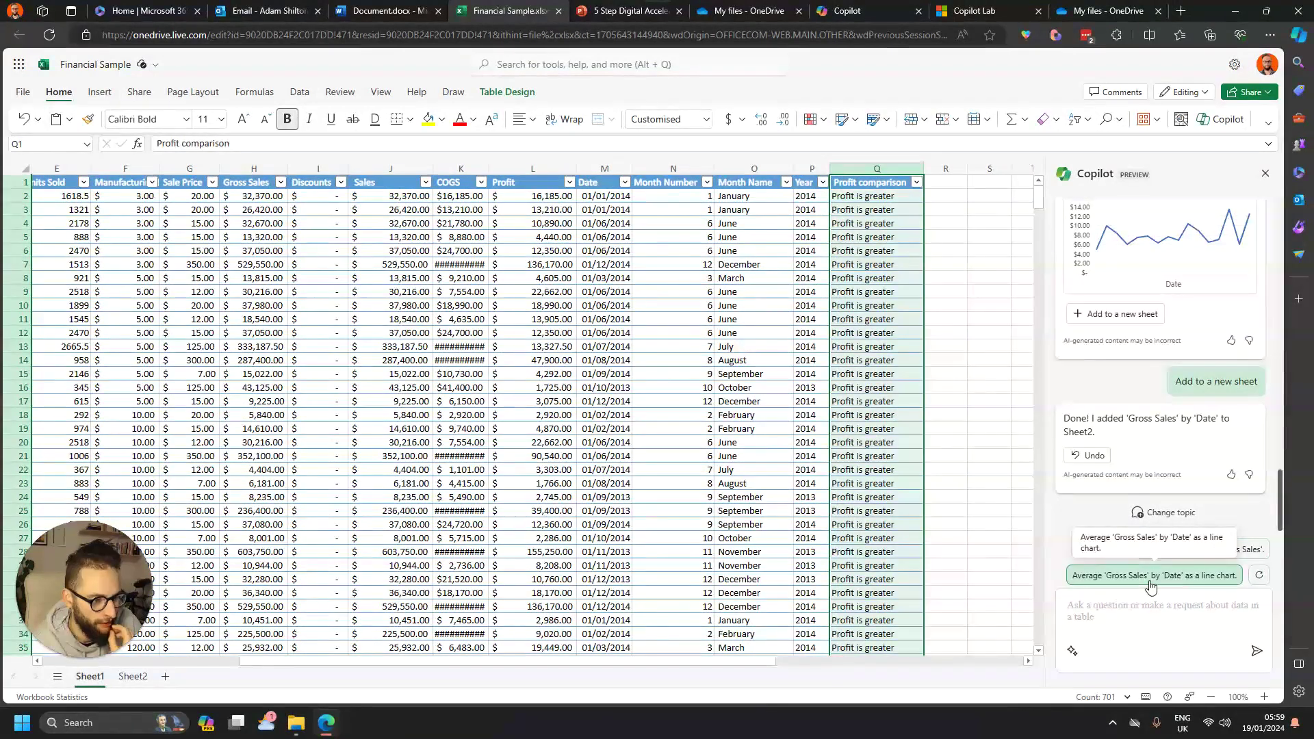
left_click(1154, 576)
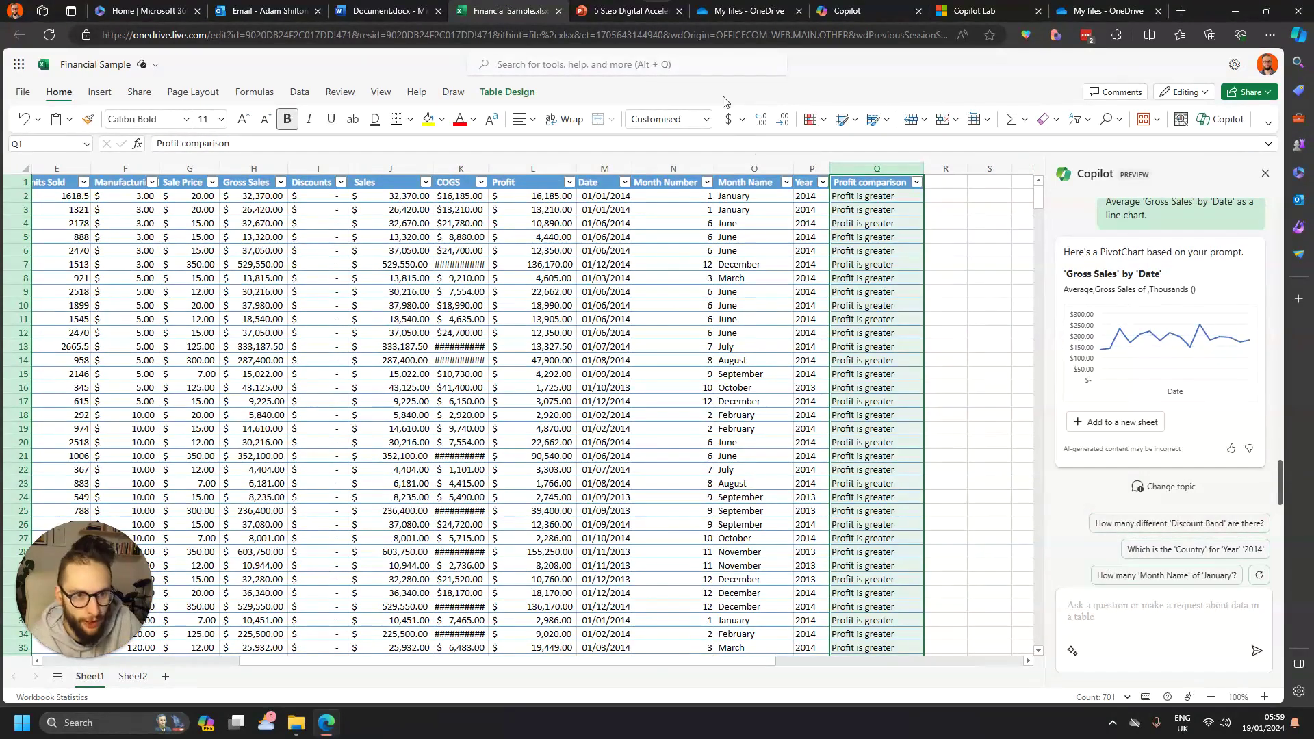
Step: In the 5 Step Digital Acceleration deck, ask Copilot how strategic and operational objectives differ
left_click(617, 11)
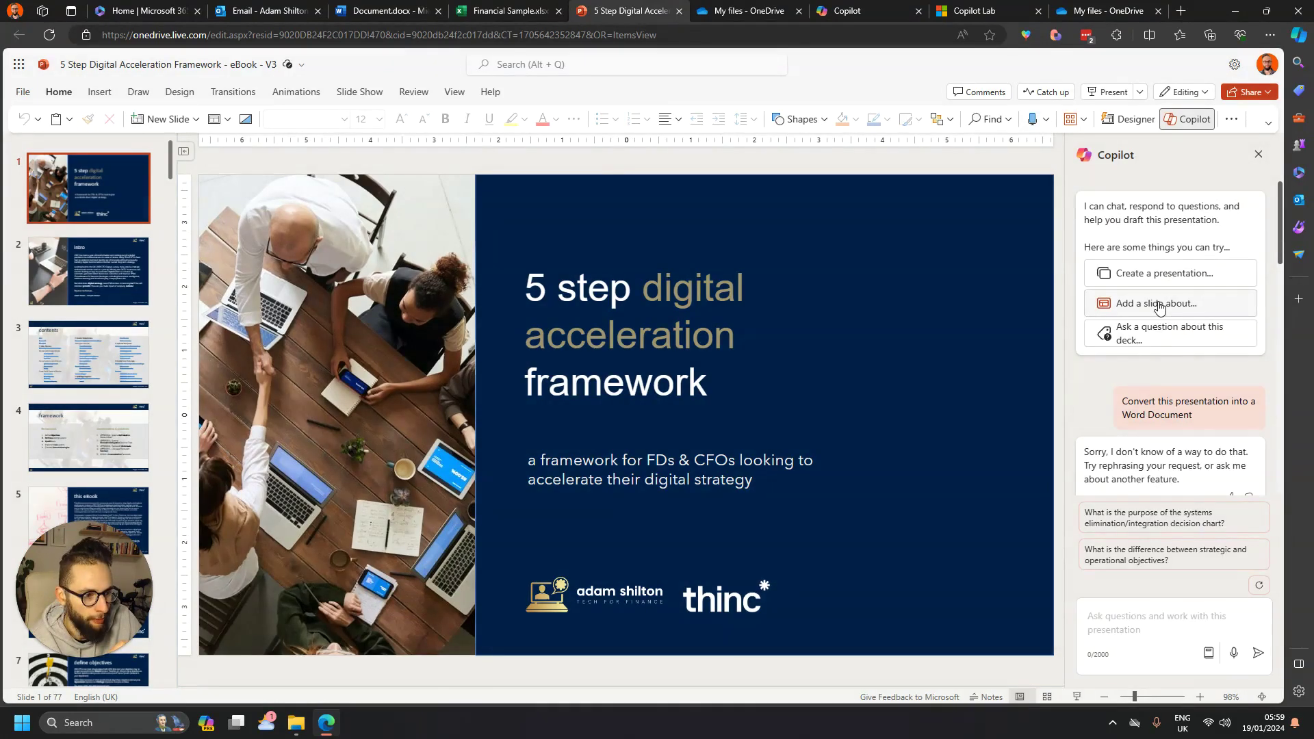
left_click(1160, 311)
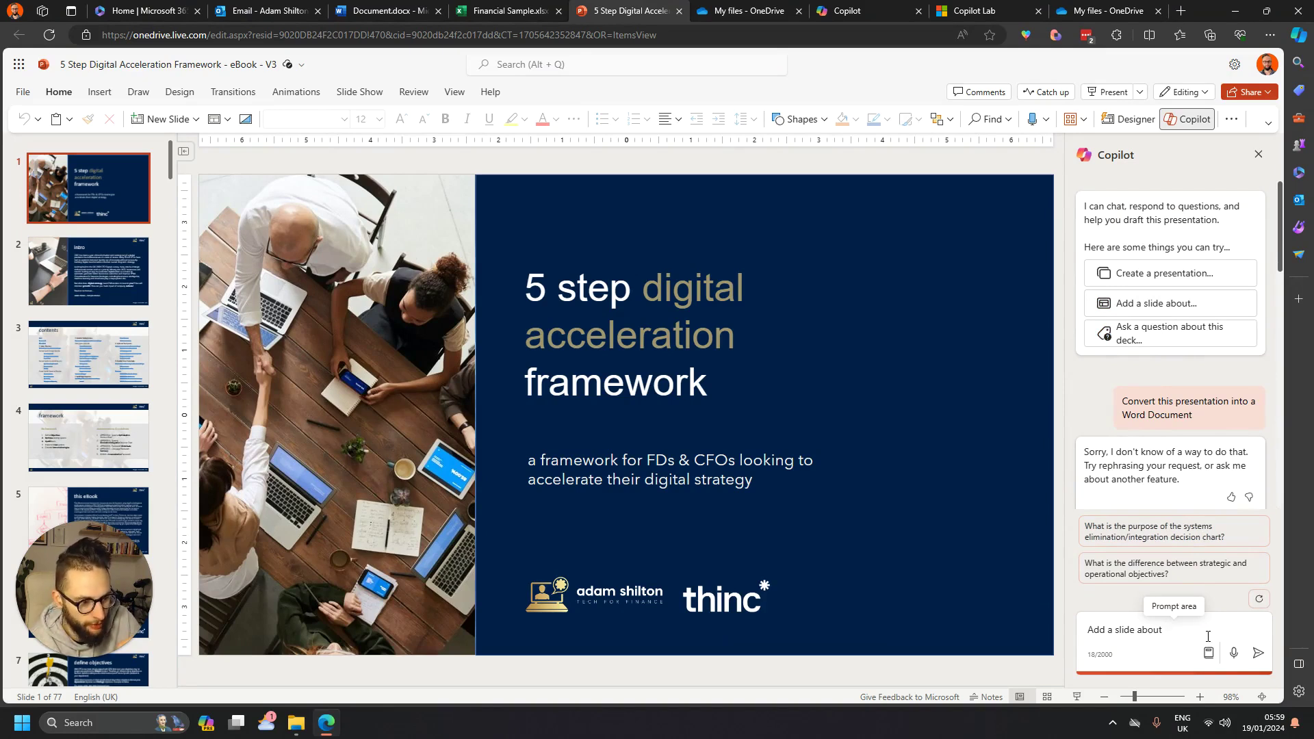
left_click(1177, 348)
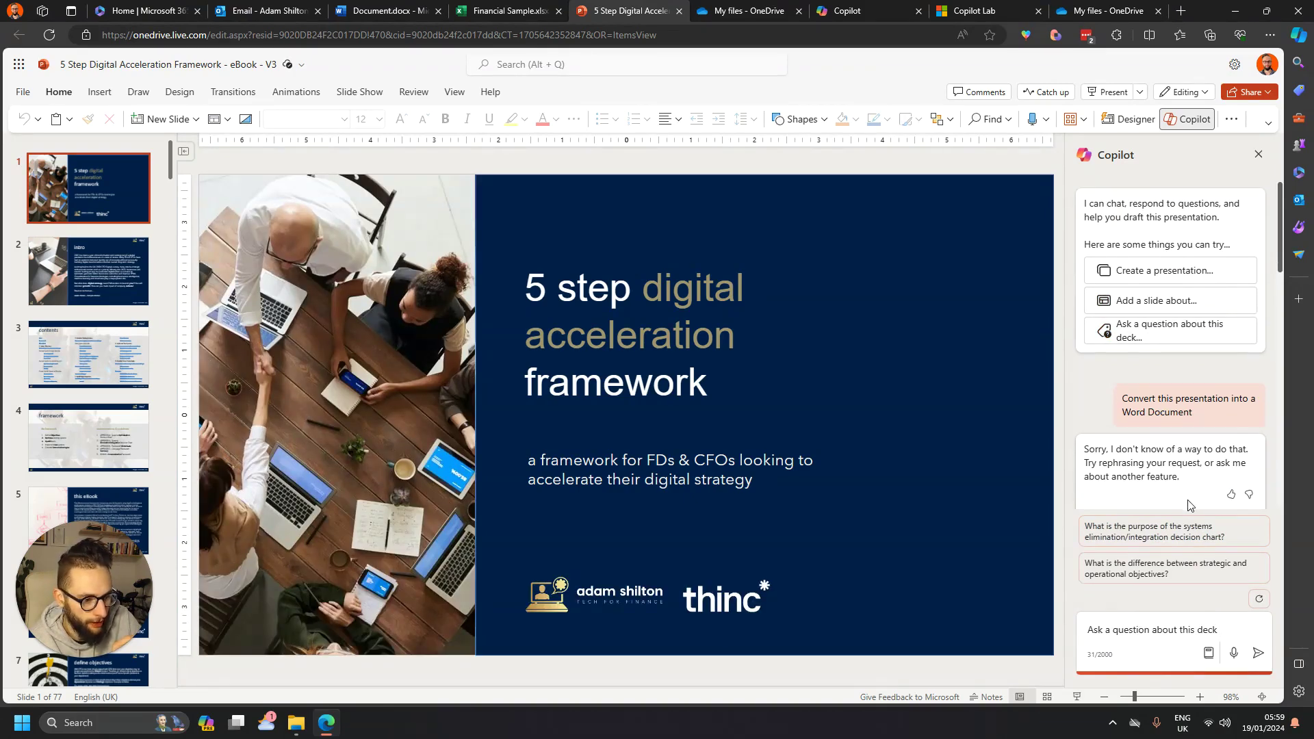
scroll(1181, 472, "down", 10)
scroll(1175, 432, "down", 10)
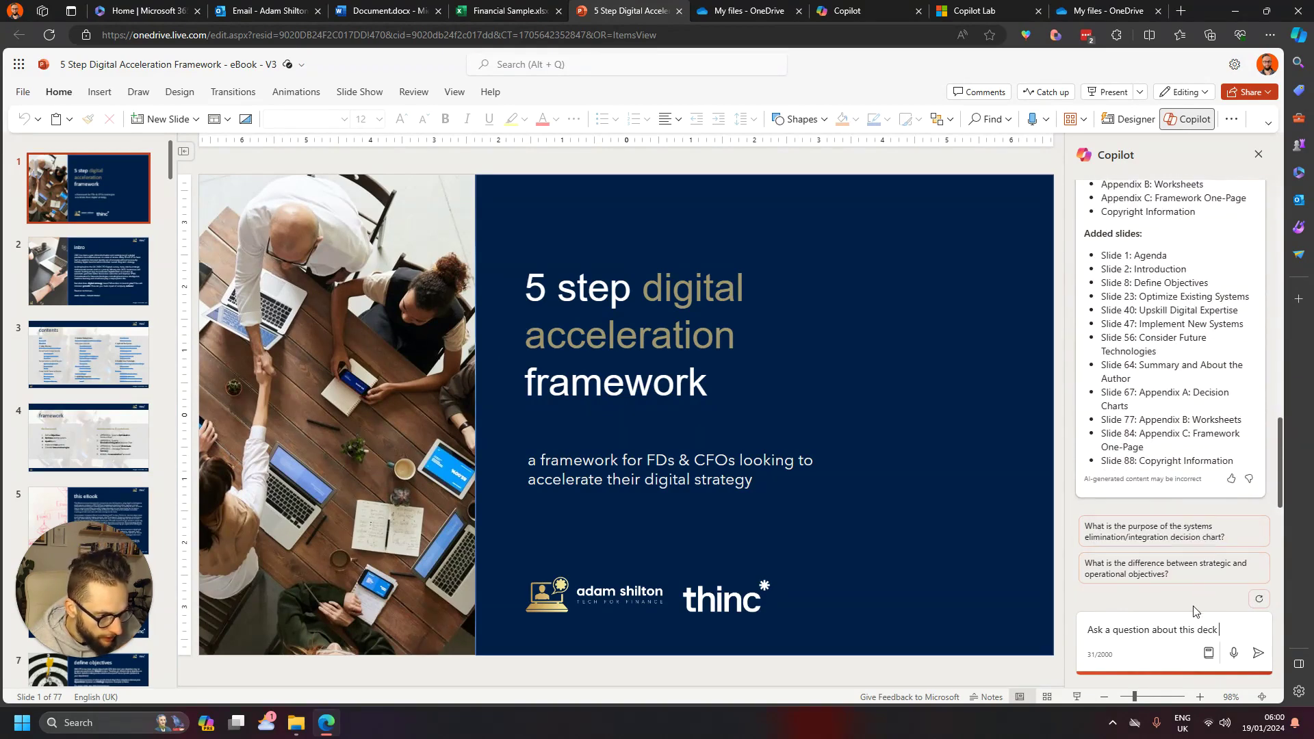
left_click(1197, 574)
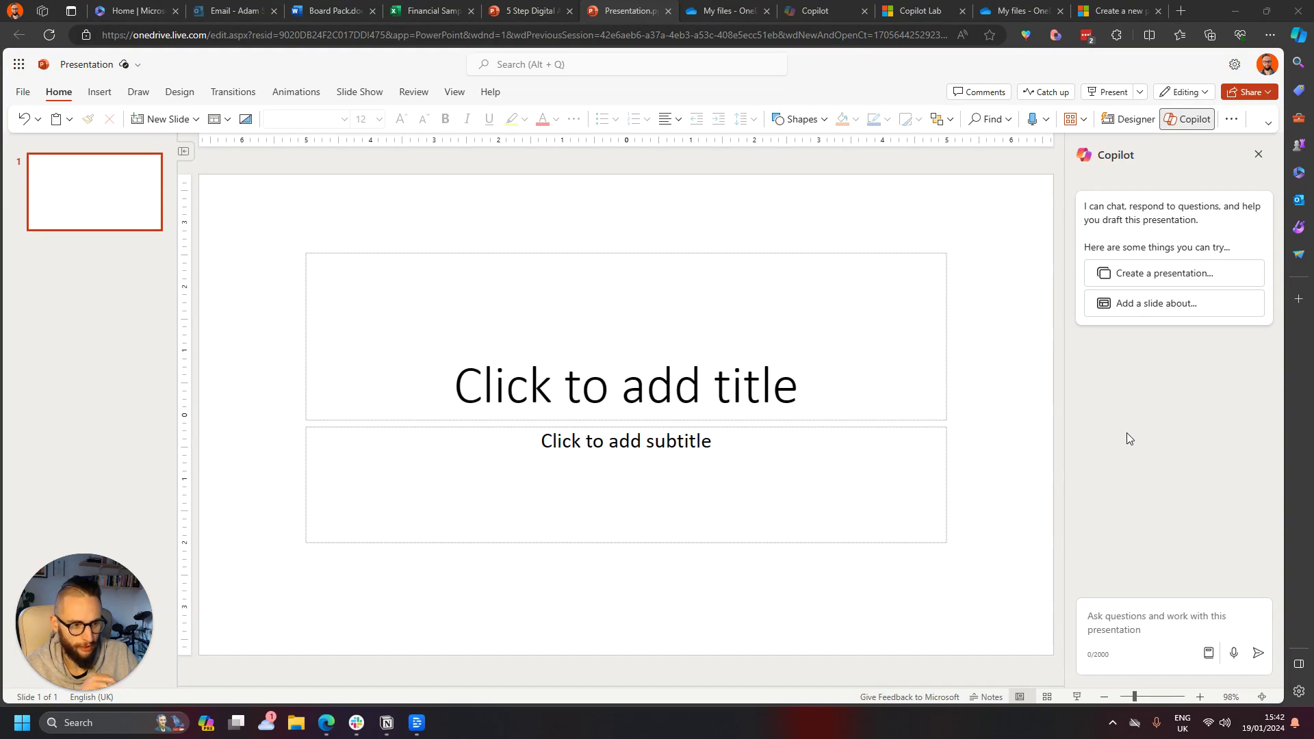
Step: Ask Copilot to create a board-pack outline presentation, acting as a CFO focusing on key figures
left_click(1160, 275)
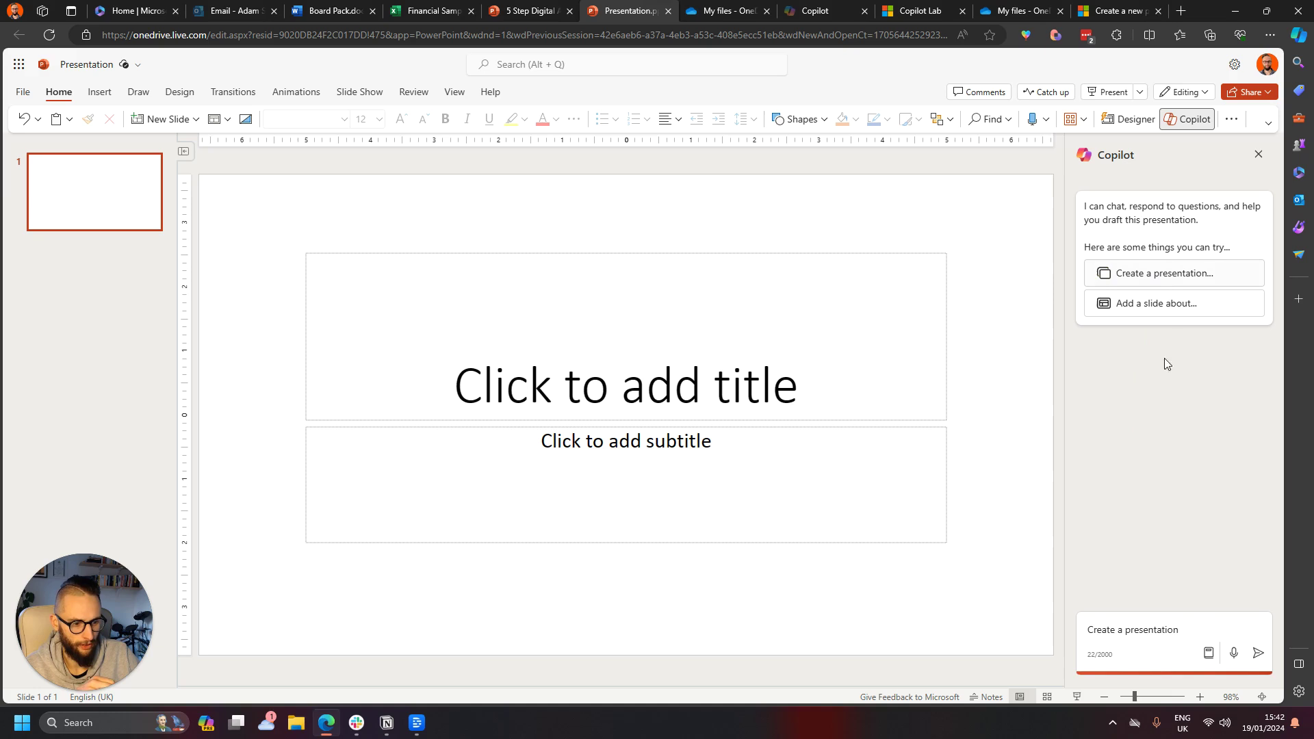
type("outline ")
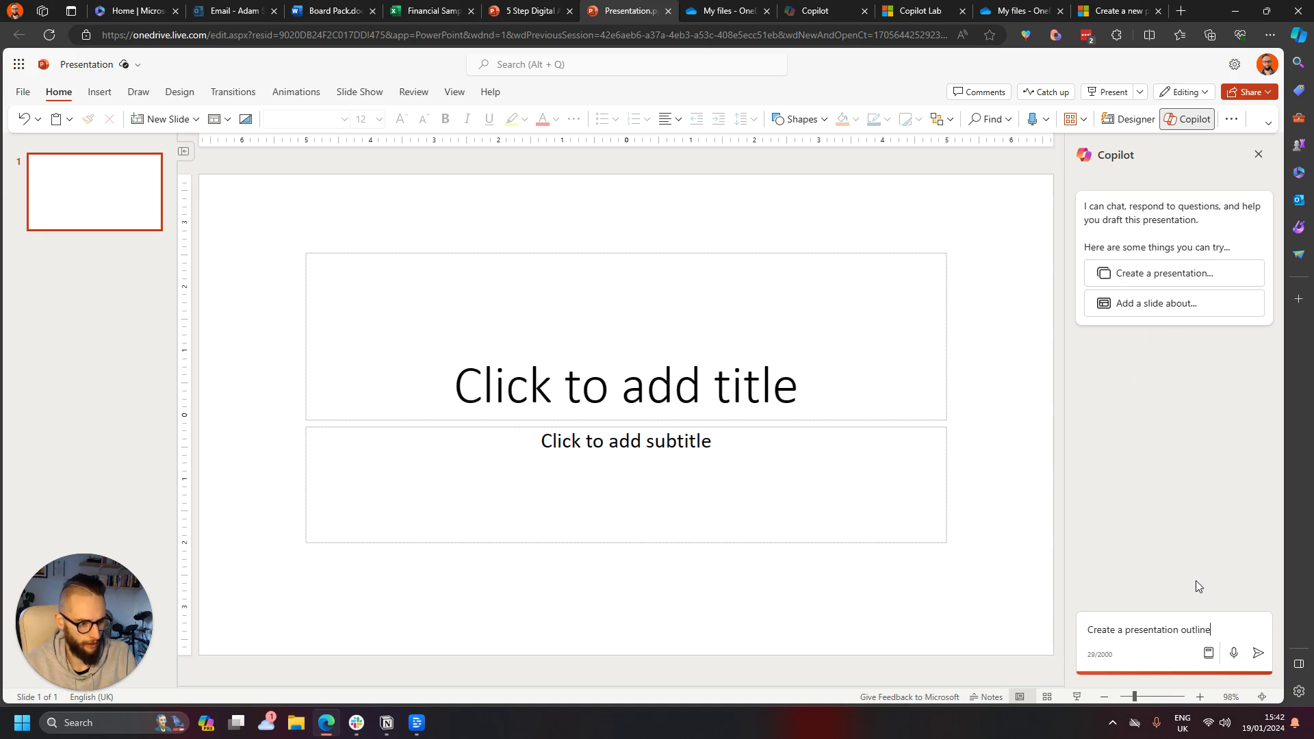
type("to support m")
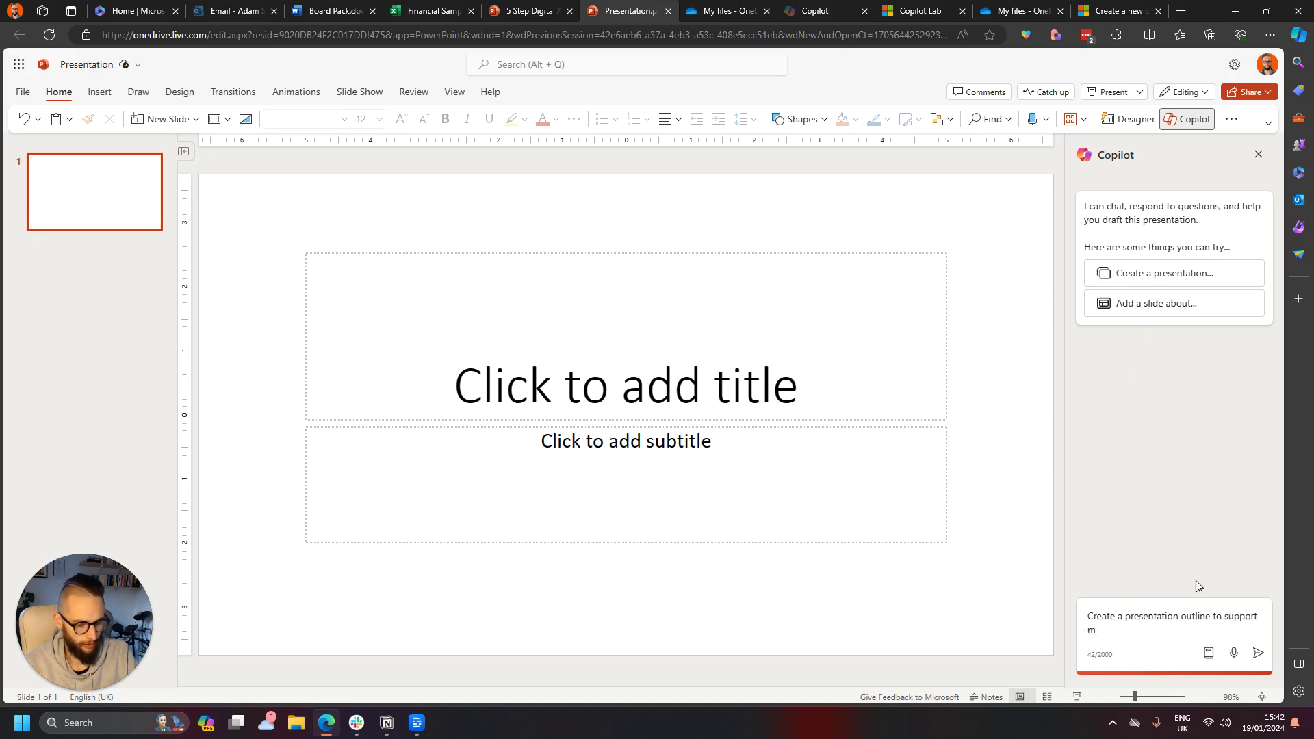
type("y board pack, a")
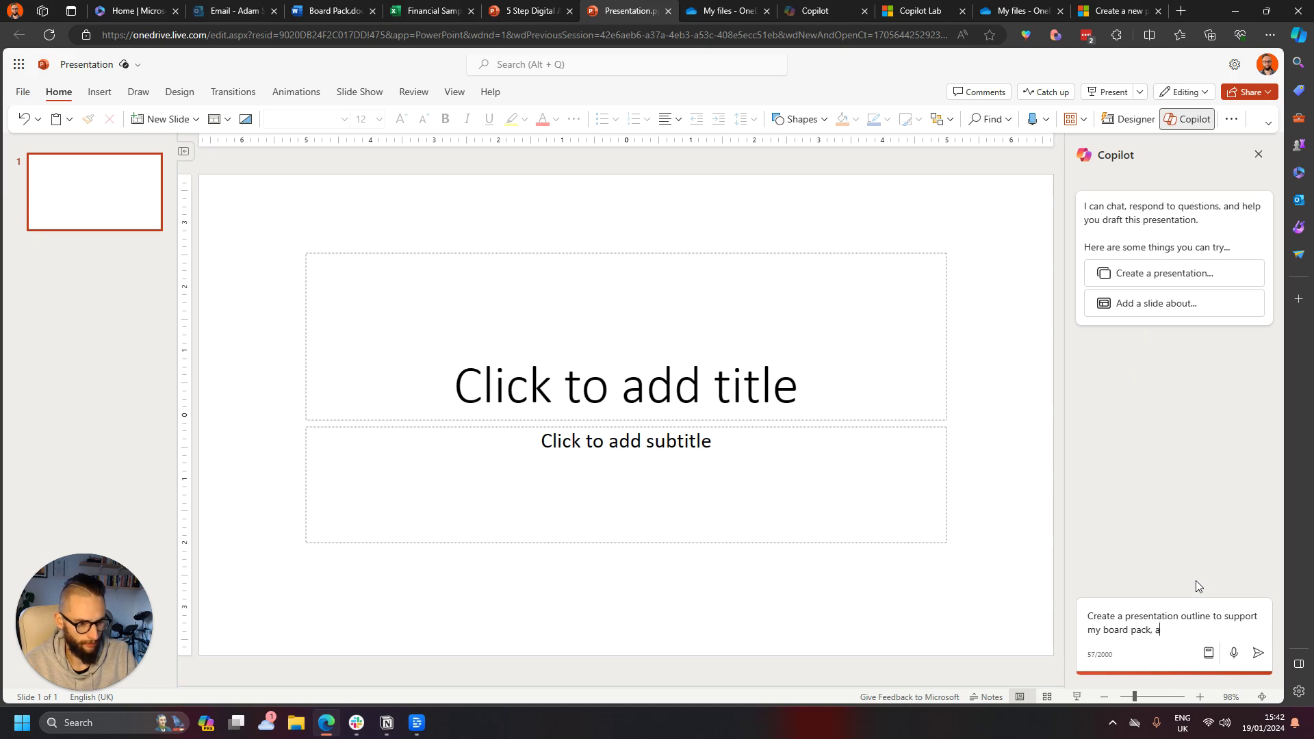
type("cting as a CFO ")
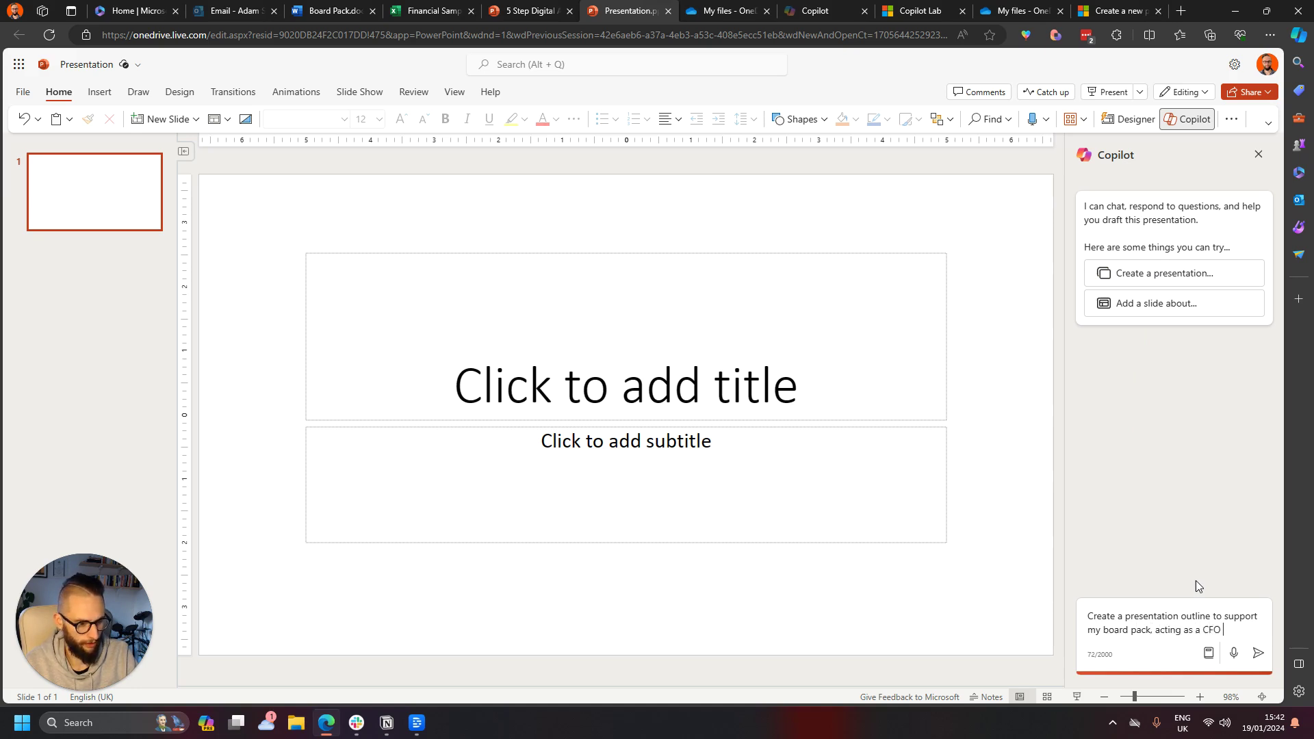
type("focusing on key figures and trends")
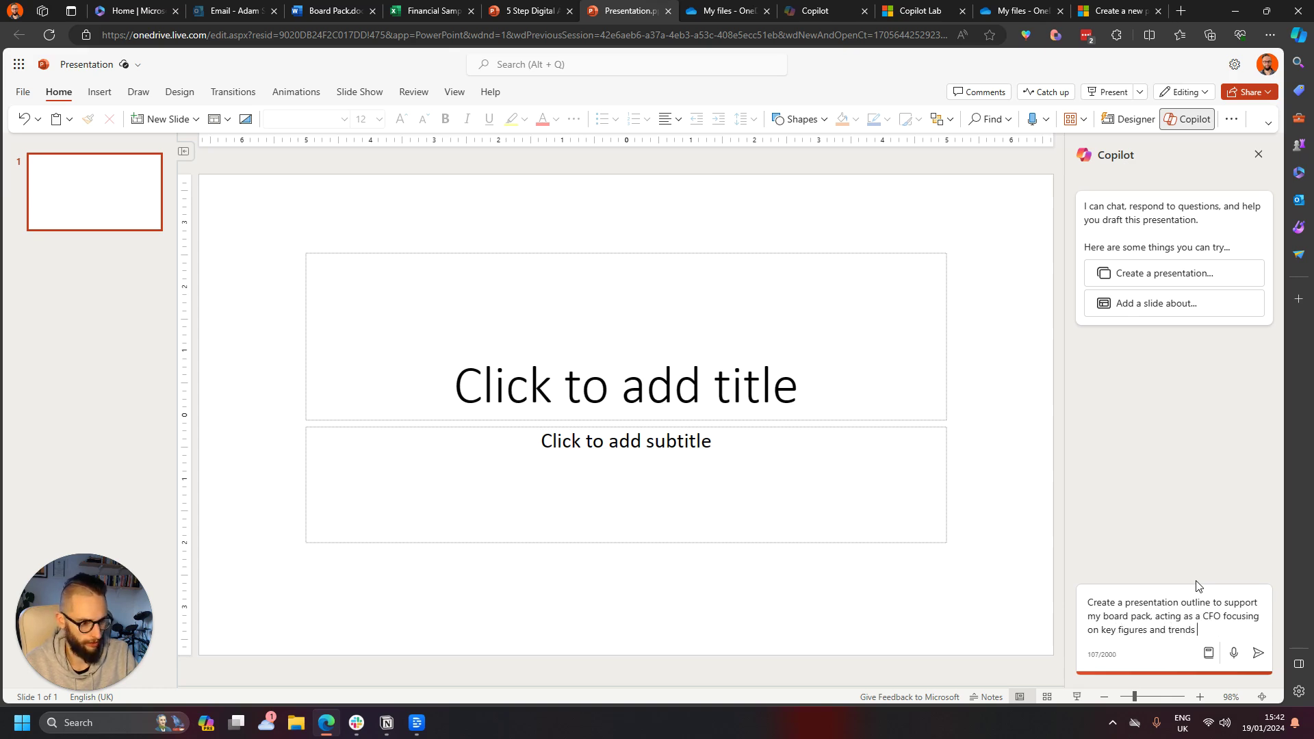
key("Return")
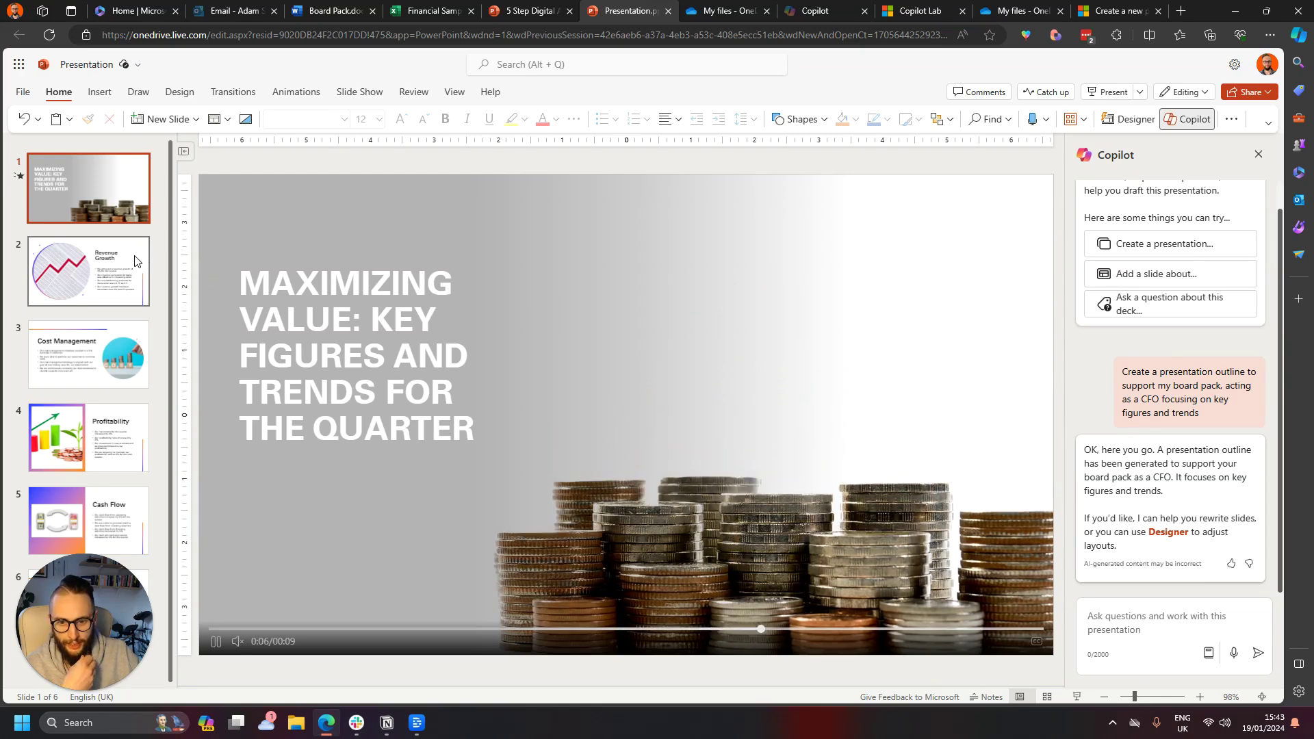
Step: Review the Revenue Growth, Cost Management, Profitability and Cash Flow slides, then begin an 'Add a slide about' request
left_click(100, 269)
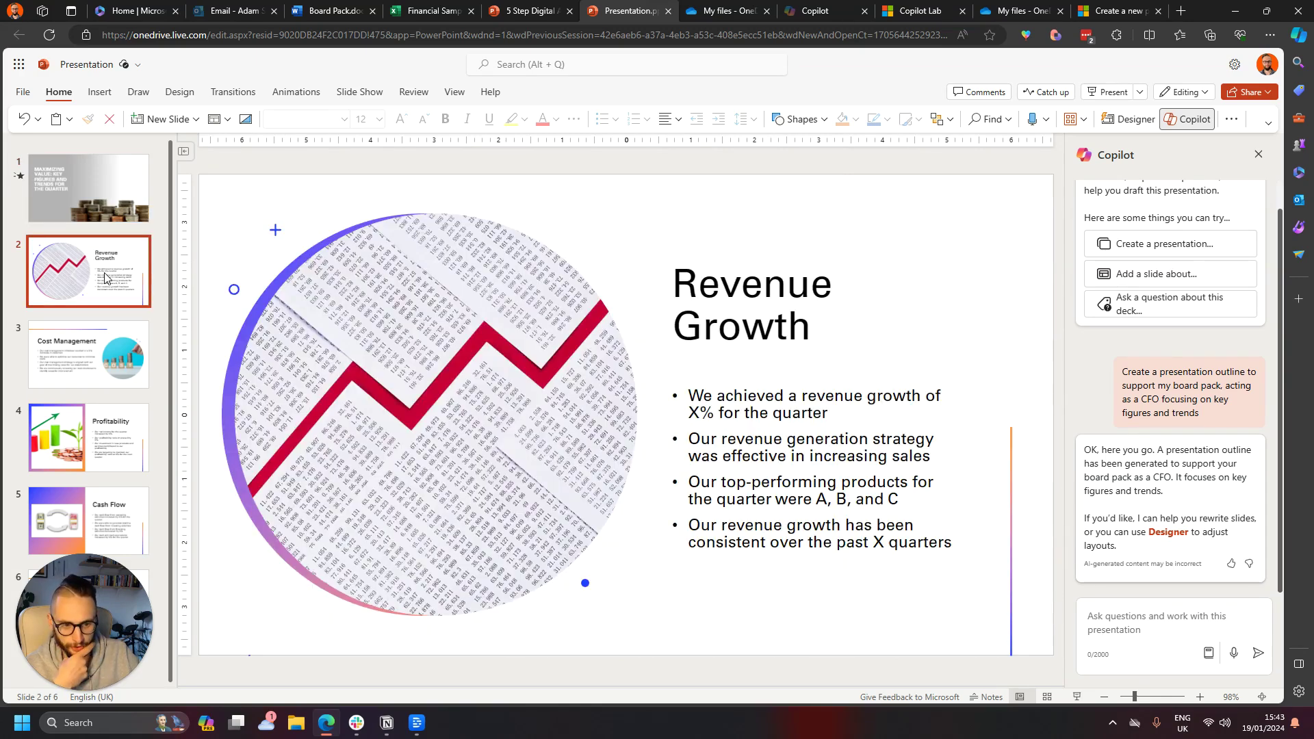
key("Down")
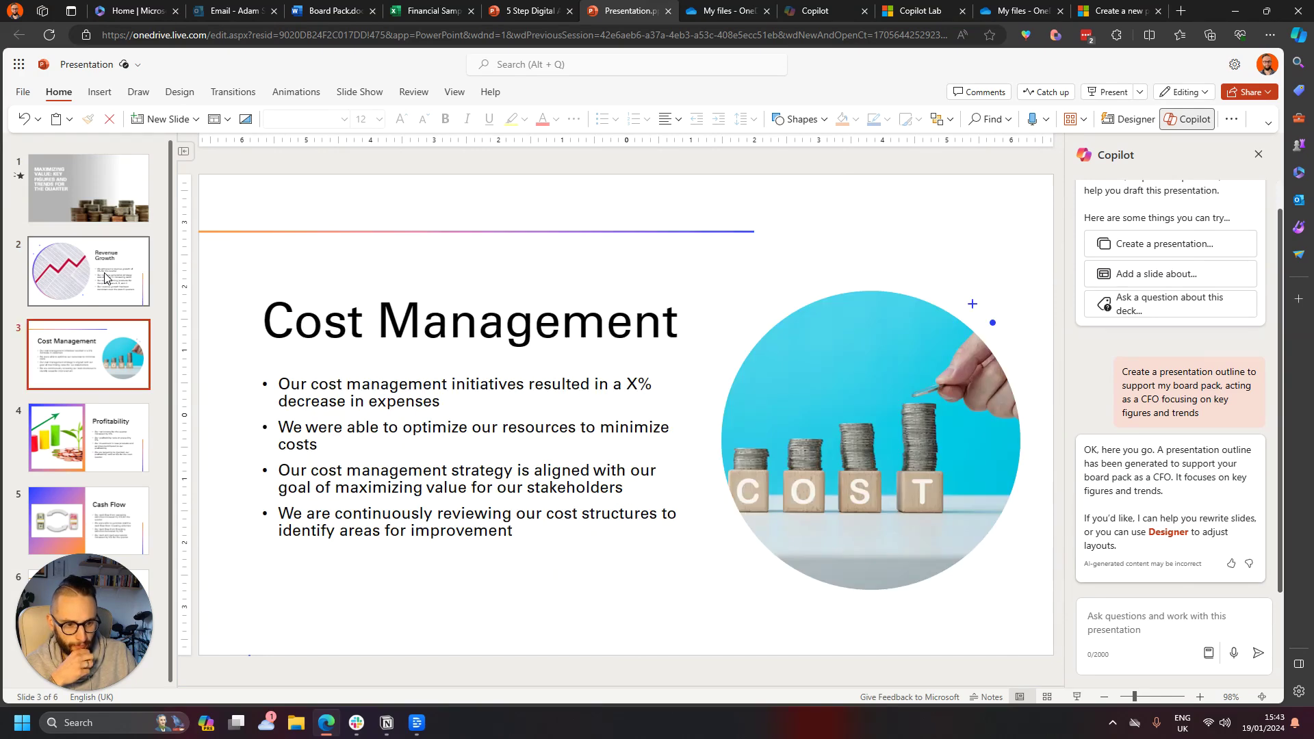
key("Down")
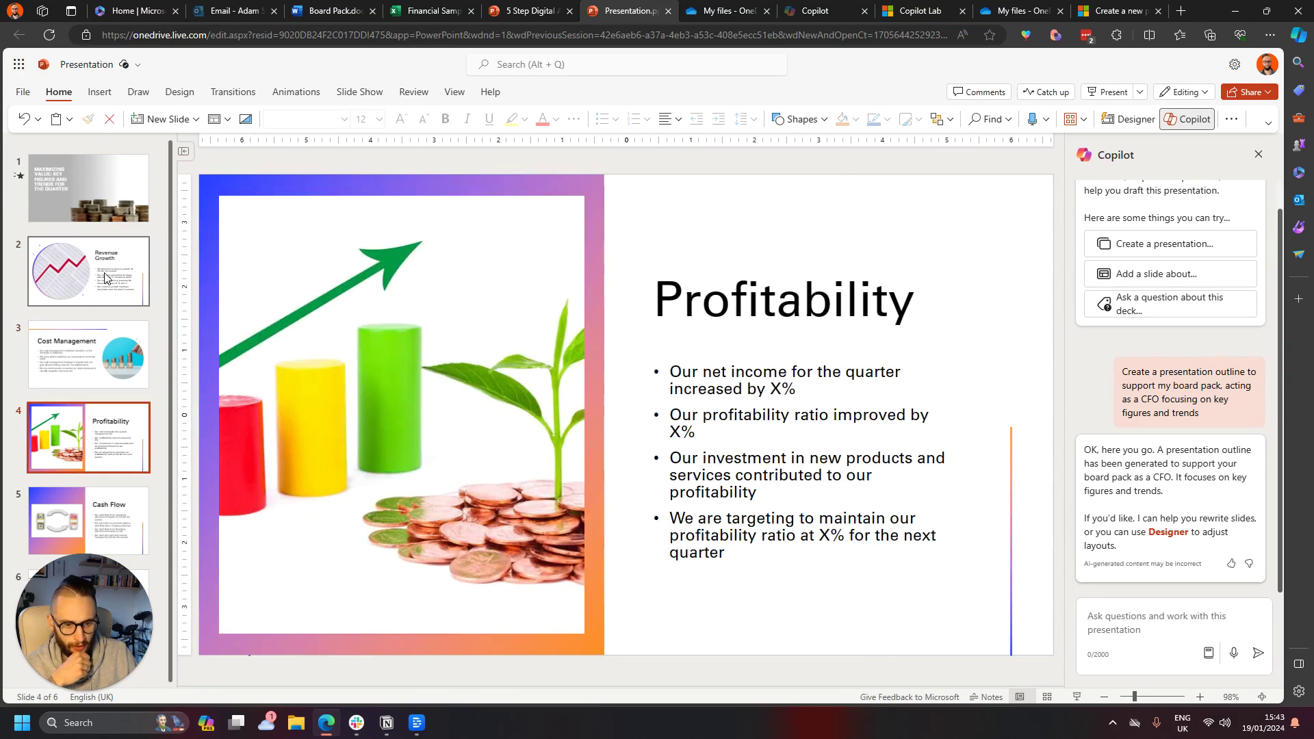
key("Down")
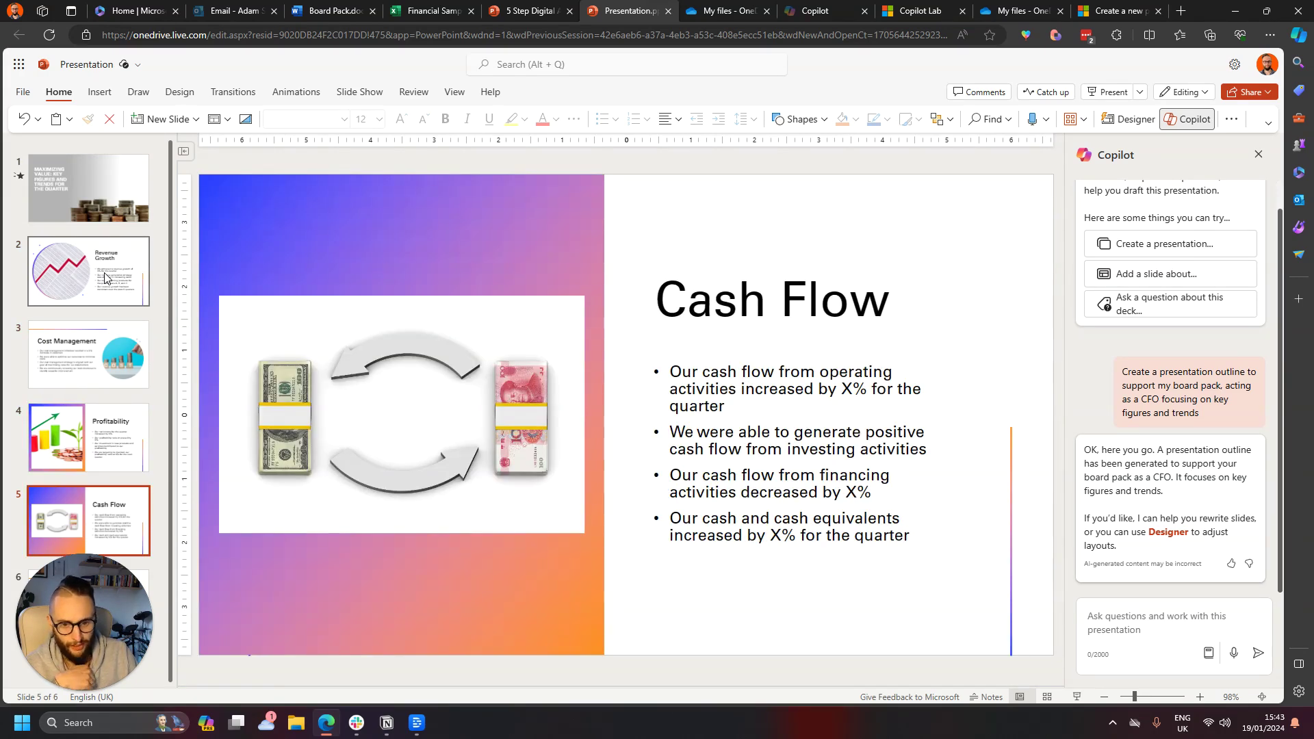
key("Up")
key("Up")
key("Up")
key("Up")
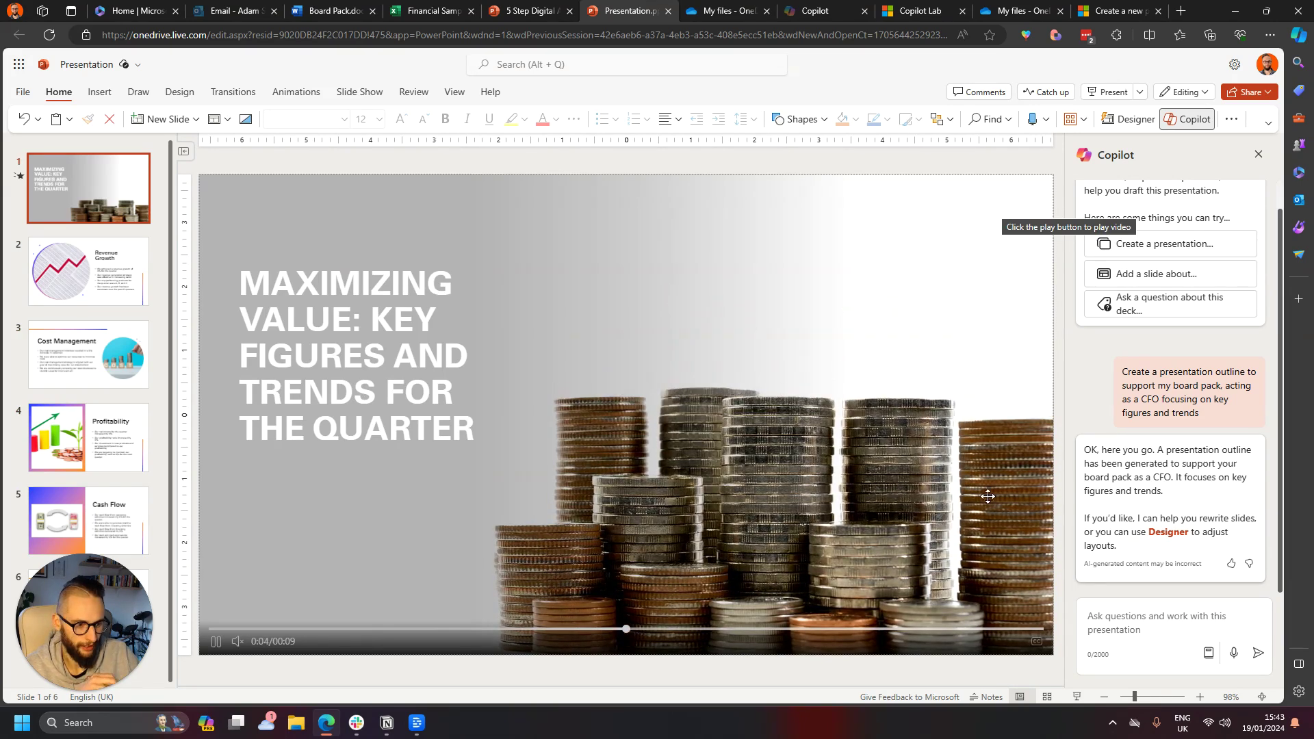
left_click(1155, 275)
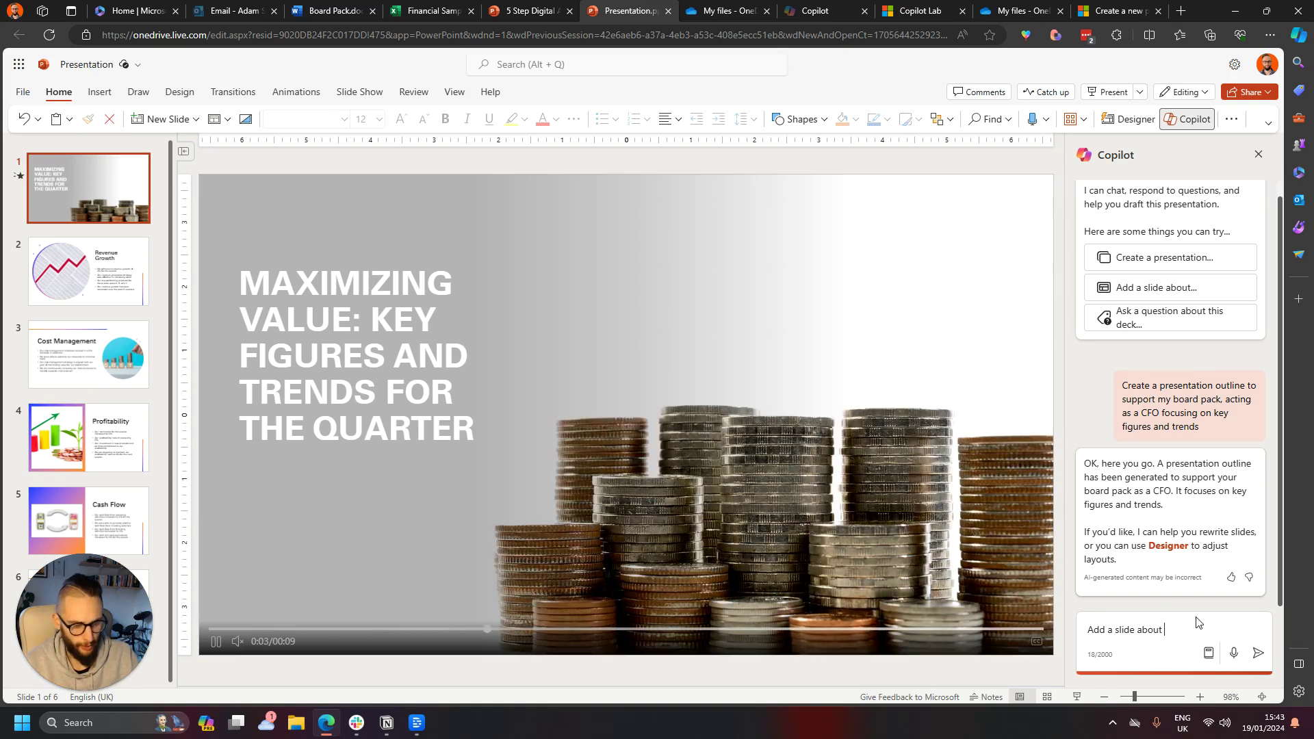
Step: Ask Copilot to add a slide about 'CAPEX plans'
type("CAPEX")
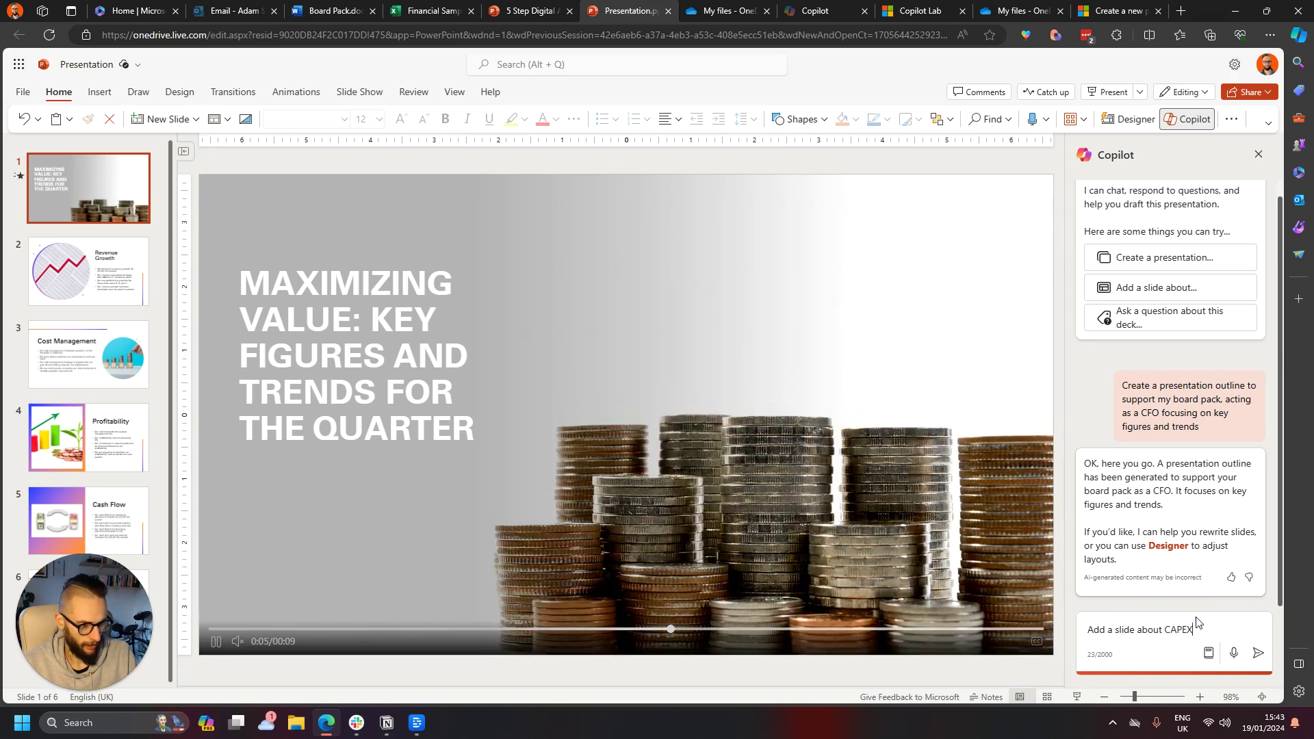
type(" pla")
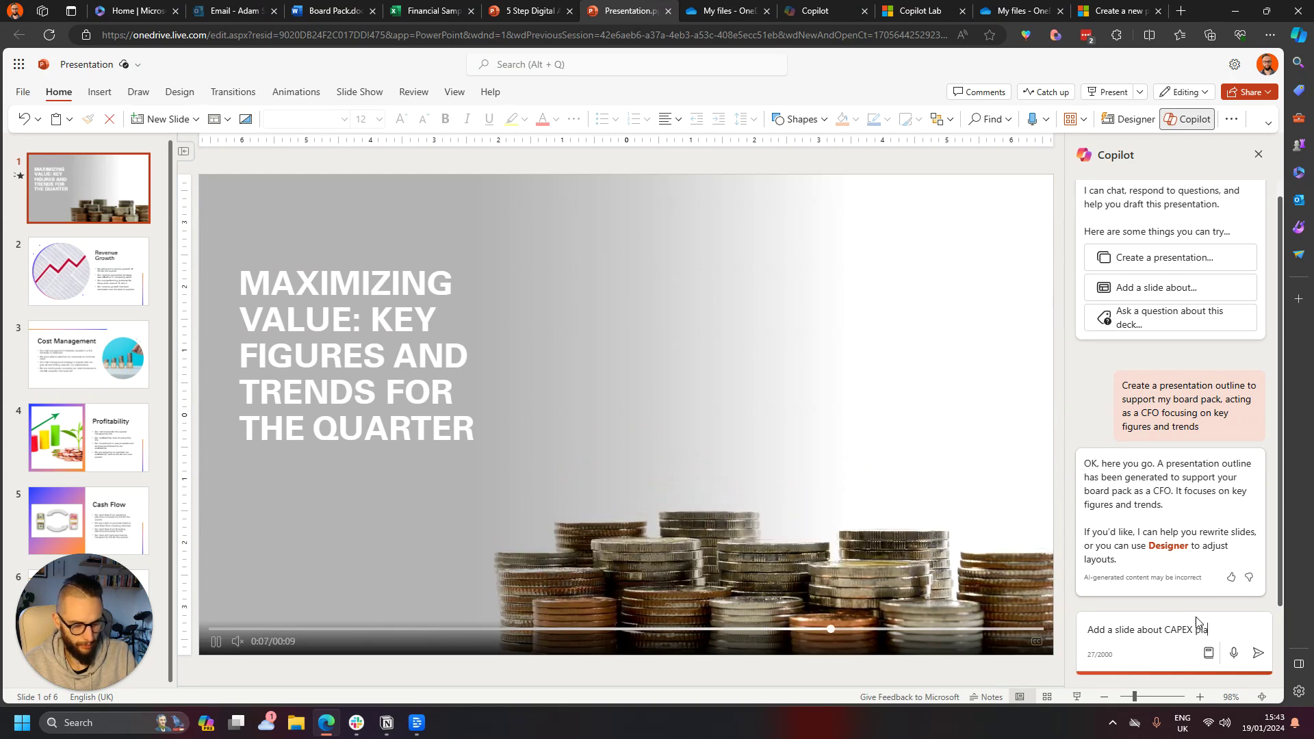
type("ns")
key("Return")
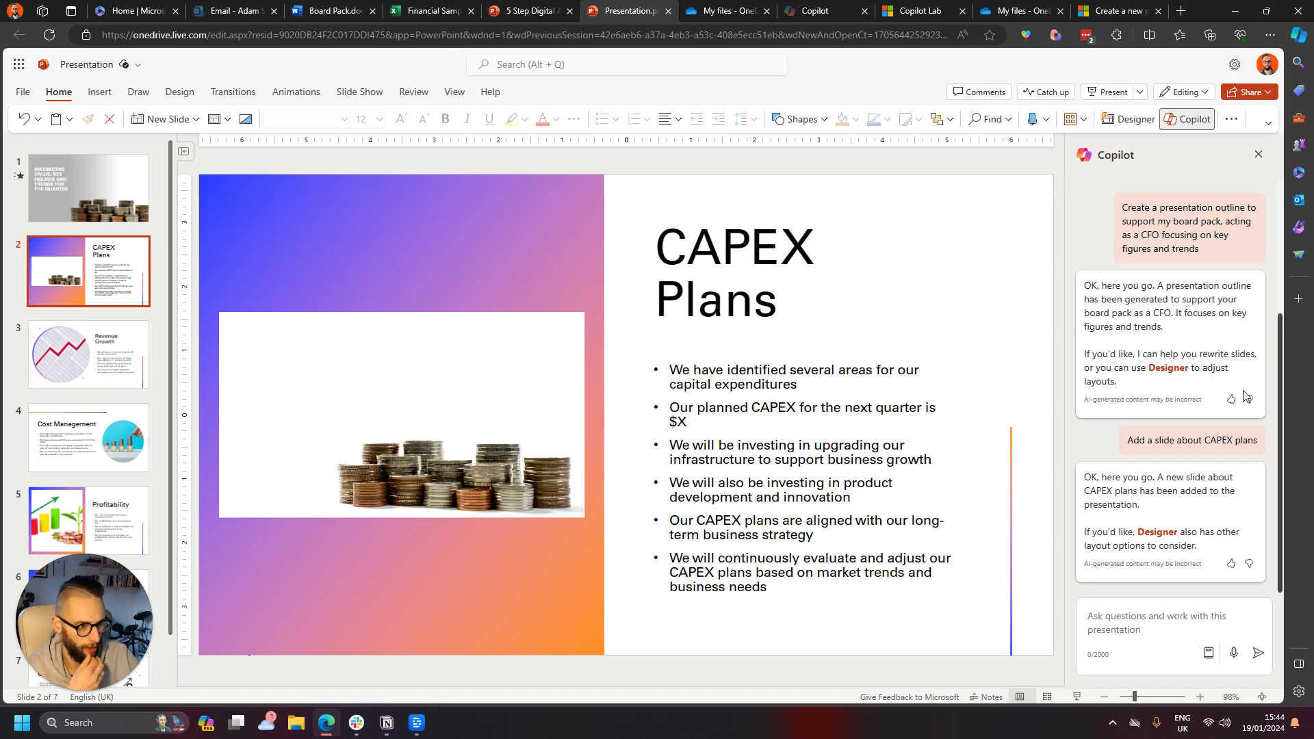
Step: Have Copilot organise the presentation into sections
scroll(1204, 389, "up", 3)
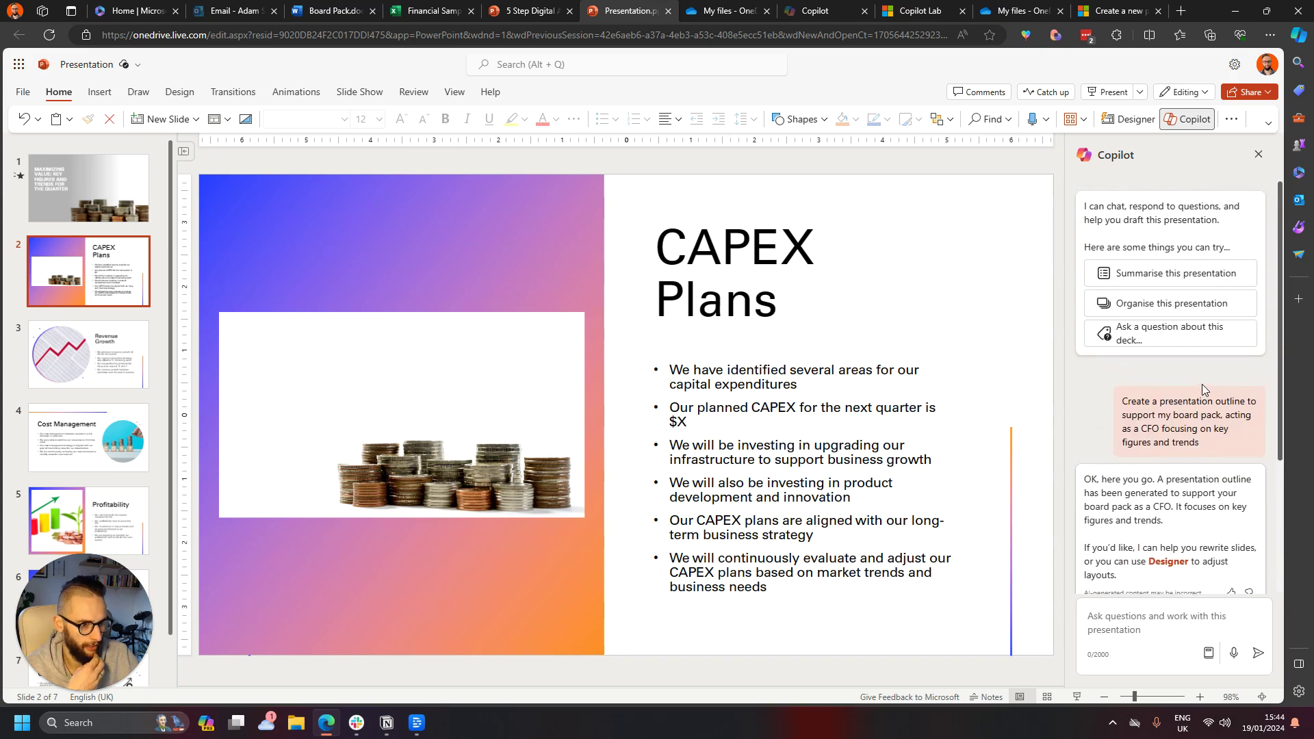
left_click(1202, 304)
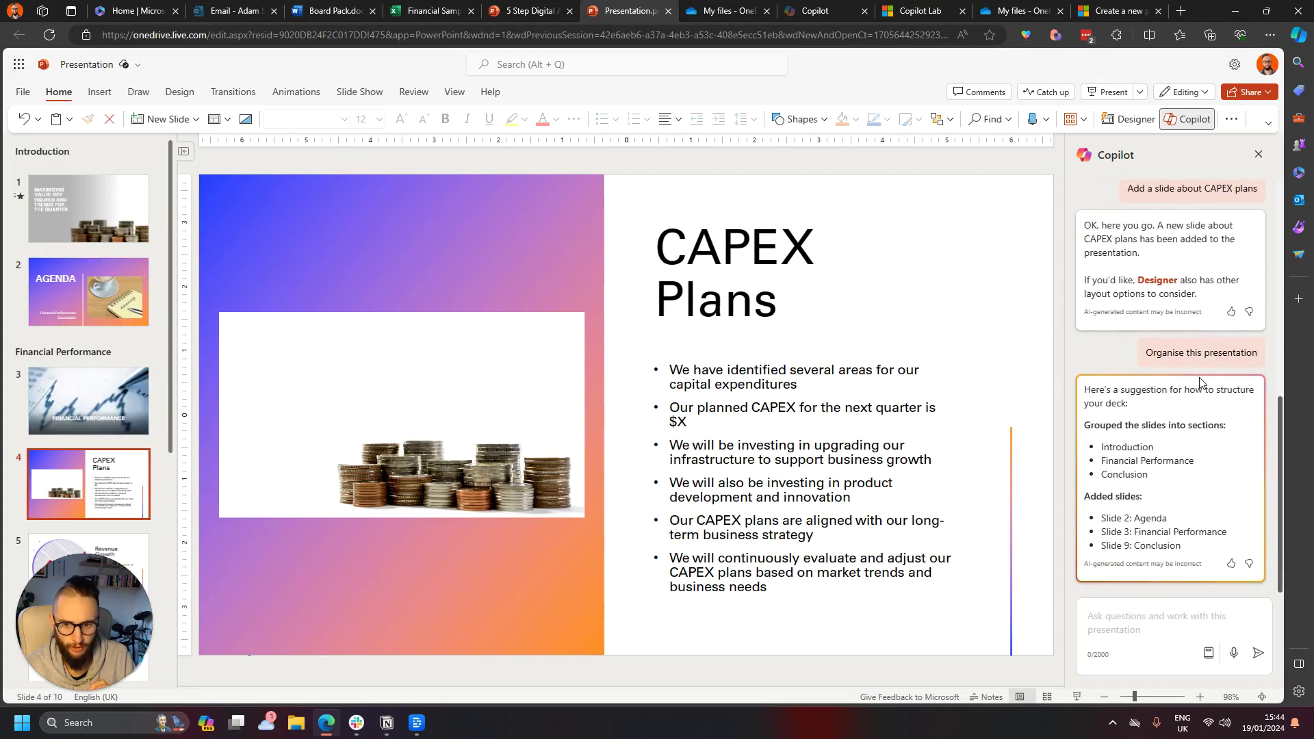
scroll(110, 351, "down", 5)
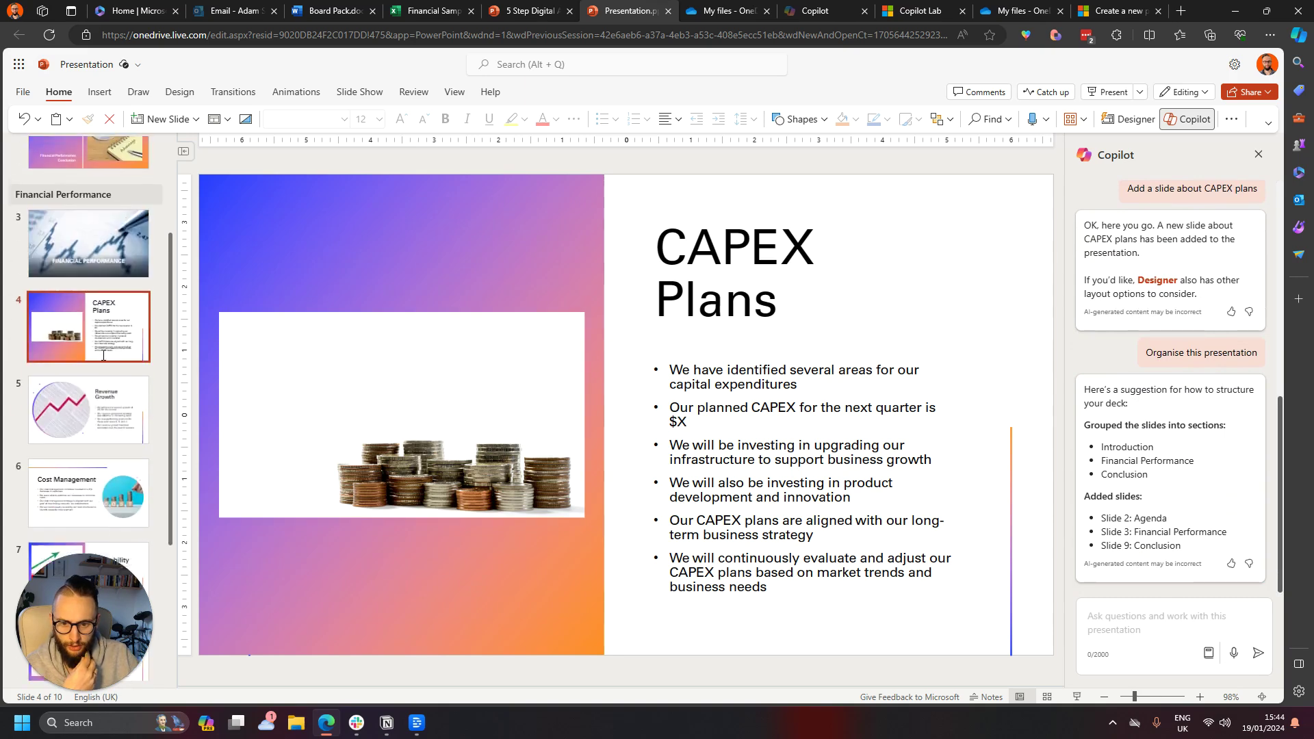
scroll(103, 360, "up", 5)
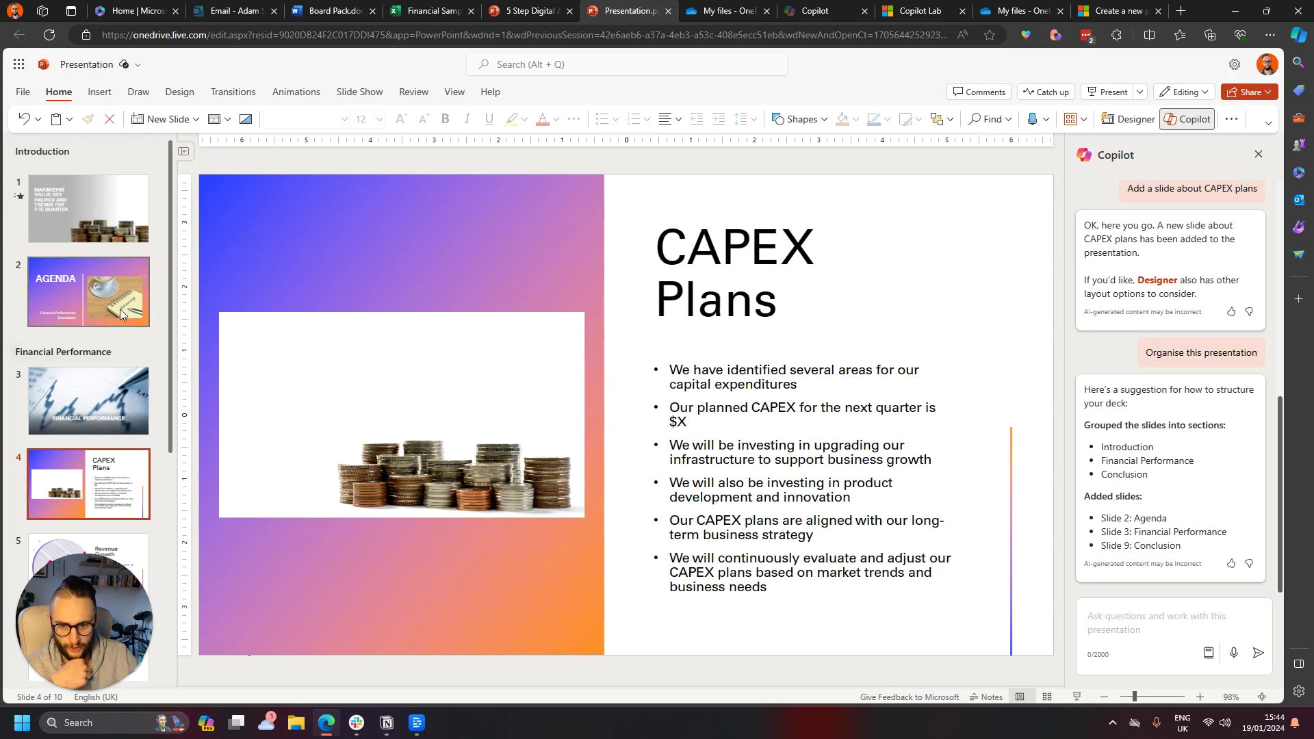
Step: Step through the title, Agenda, Financial Performance, CAPEX, Revenue Growth and Cost Management slides
left_click(92, 211)
key("Down")
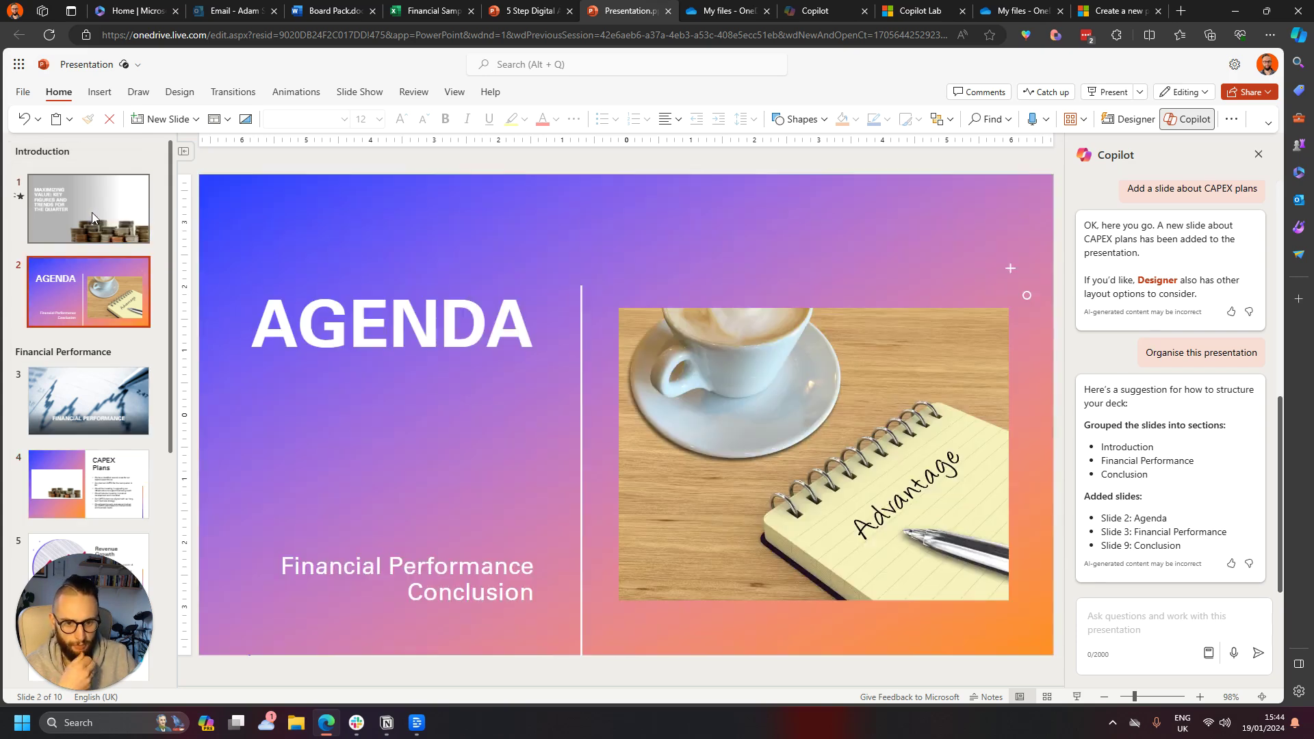
key("Down")
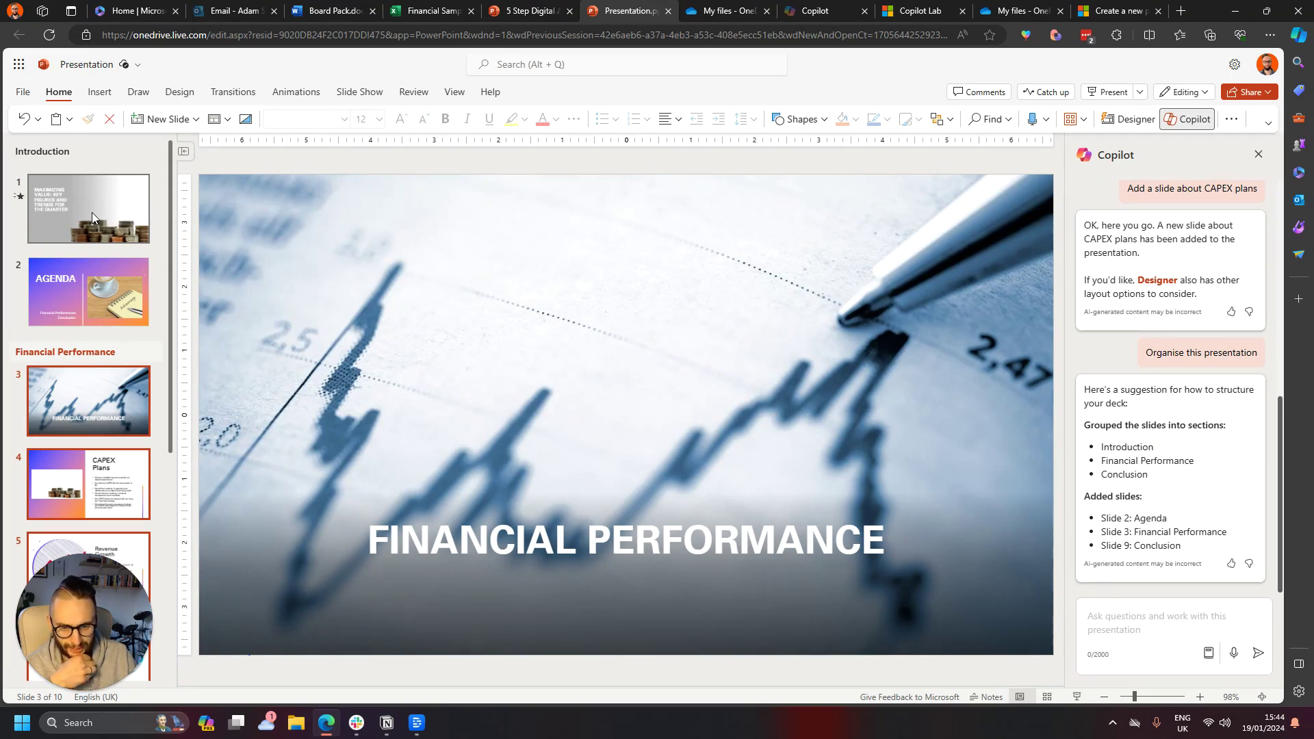
key("Down")
key("Down")
key("Down")
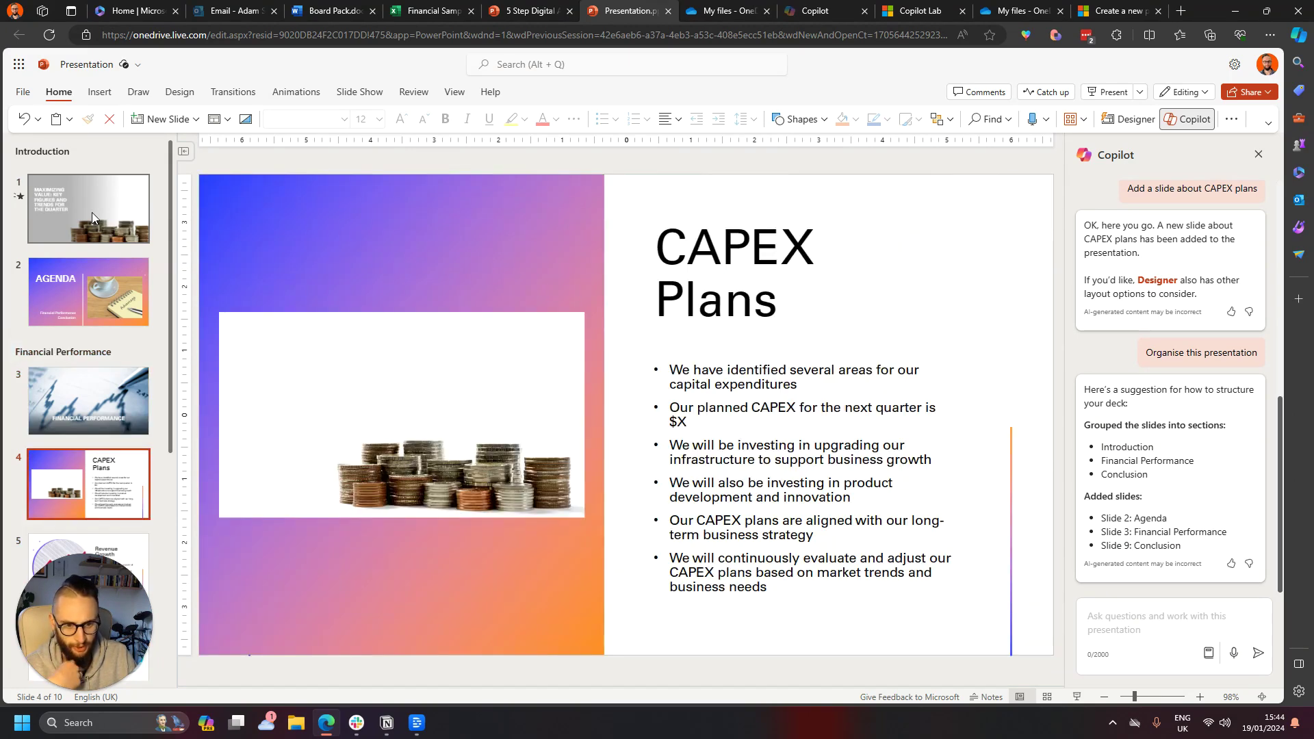
key("Down")
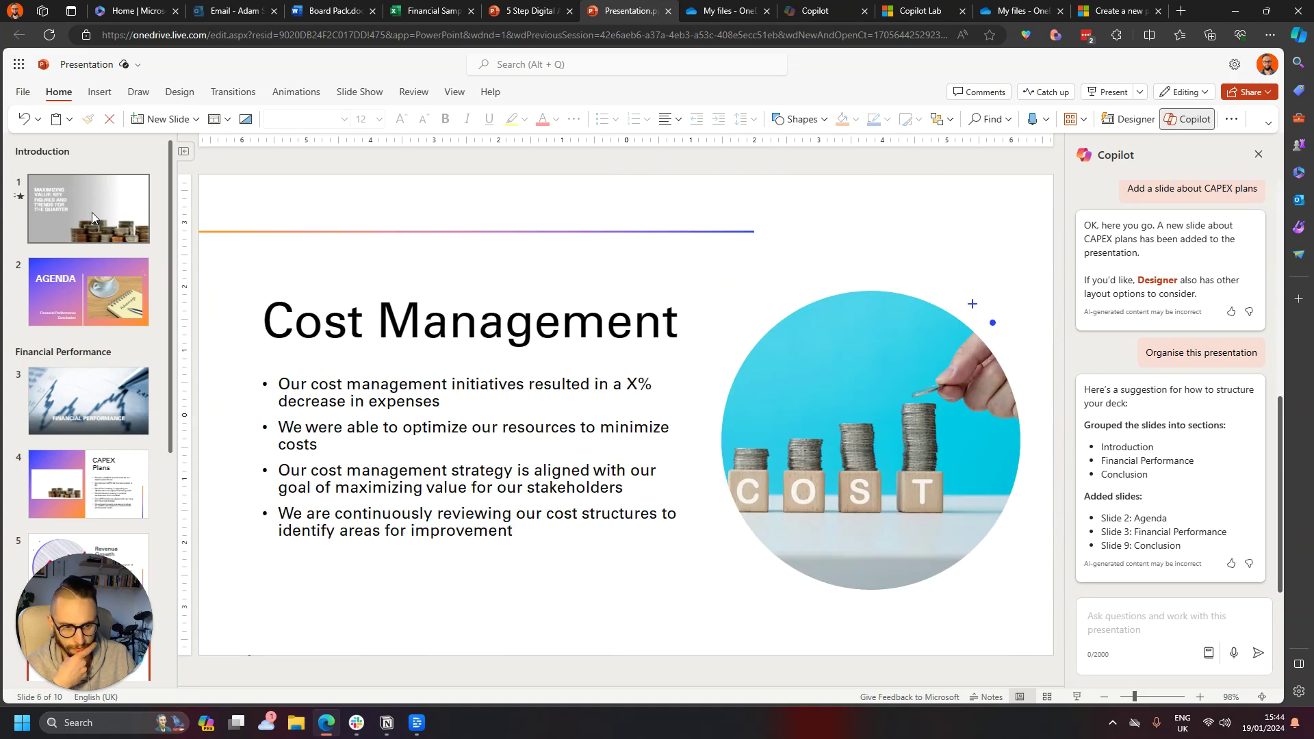
key("Up")
key("Up")
key("Up")
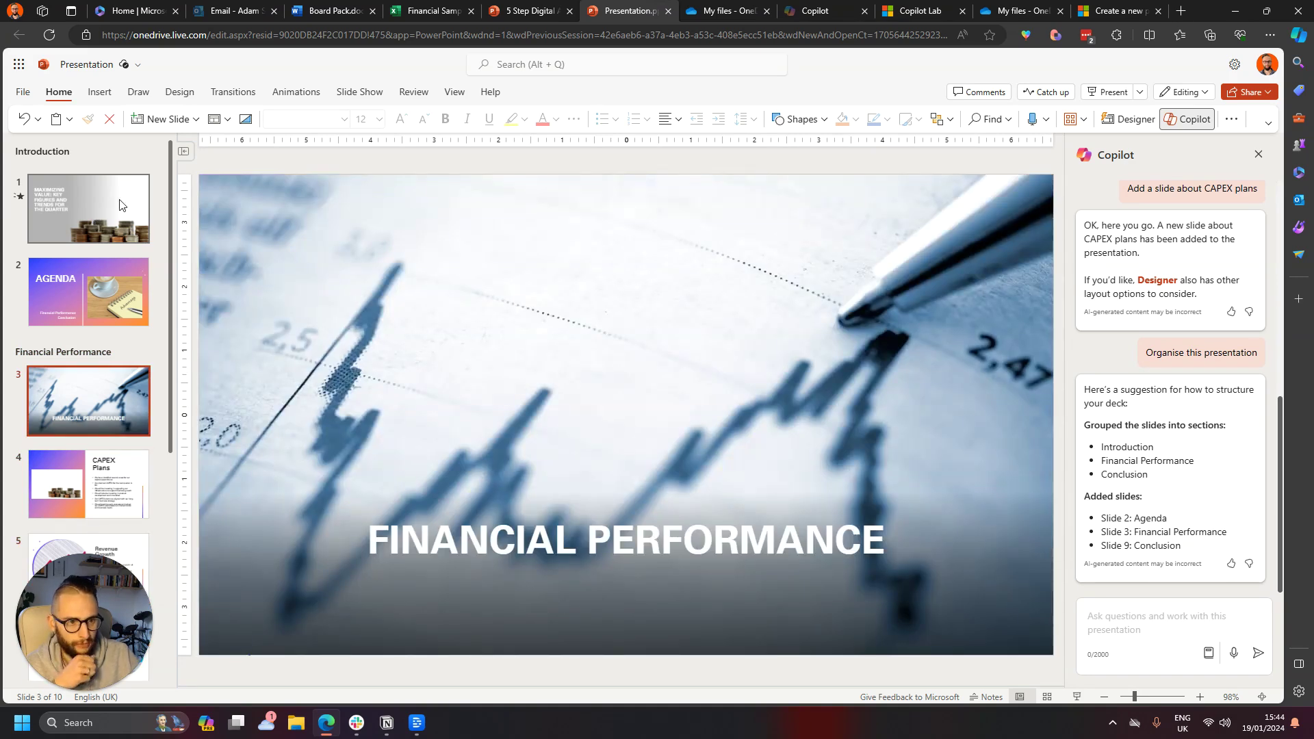
Step: Revisit the Outlook draft, Board Pack document, Financial Sample workbook (selecting Q4:Q14) and the framework deck
left_click(236, 12)
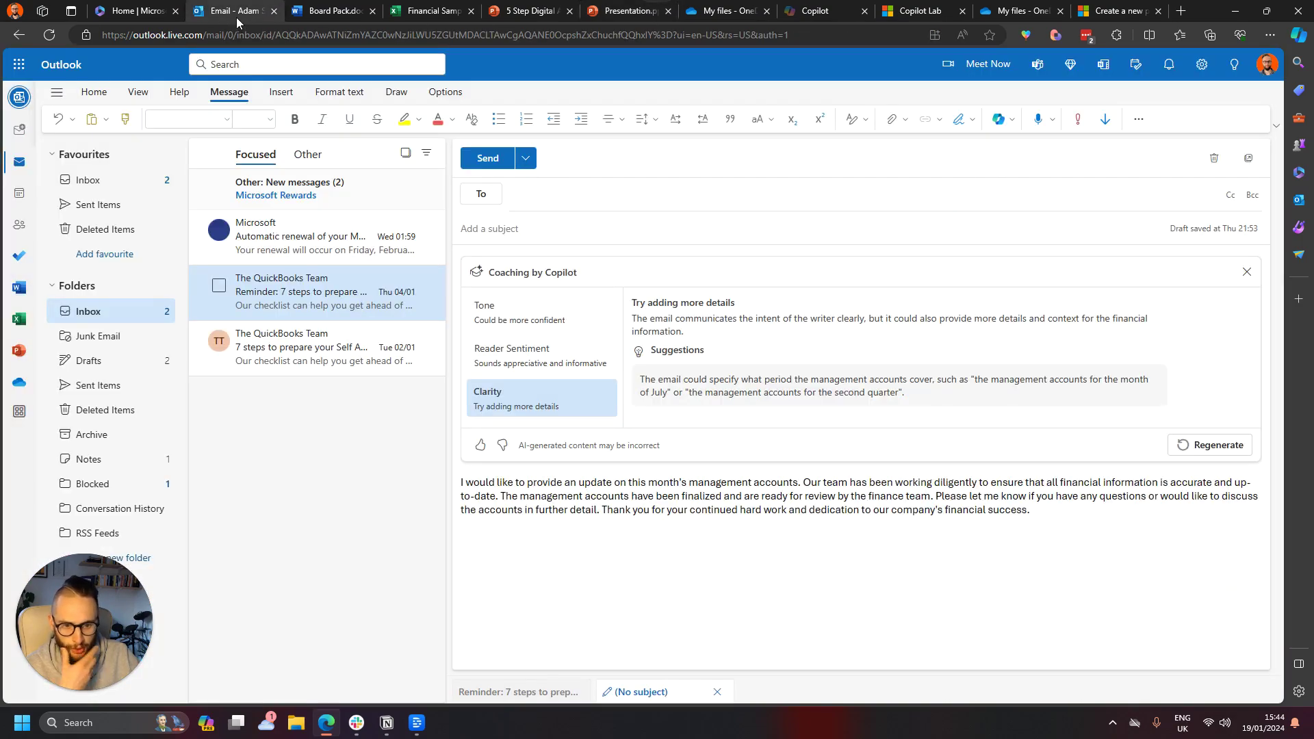
left_click(332, 11)
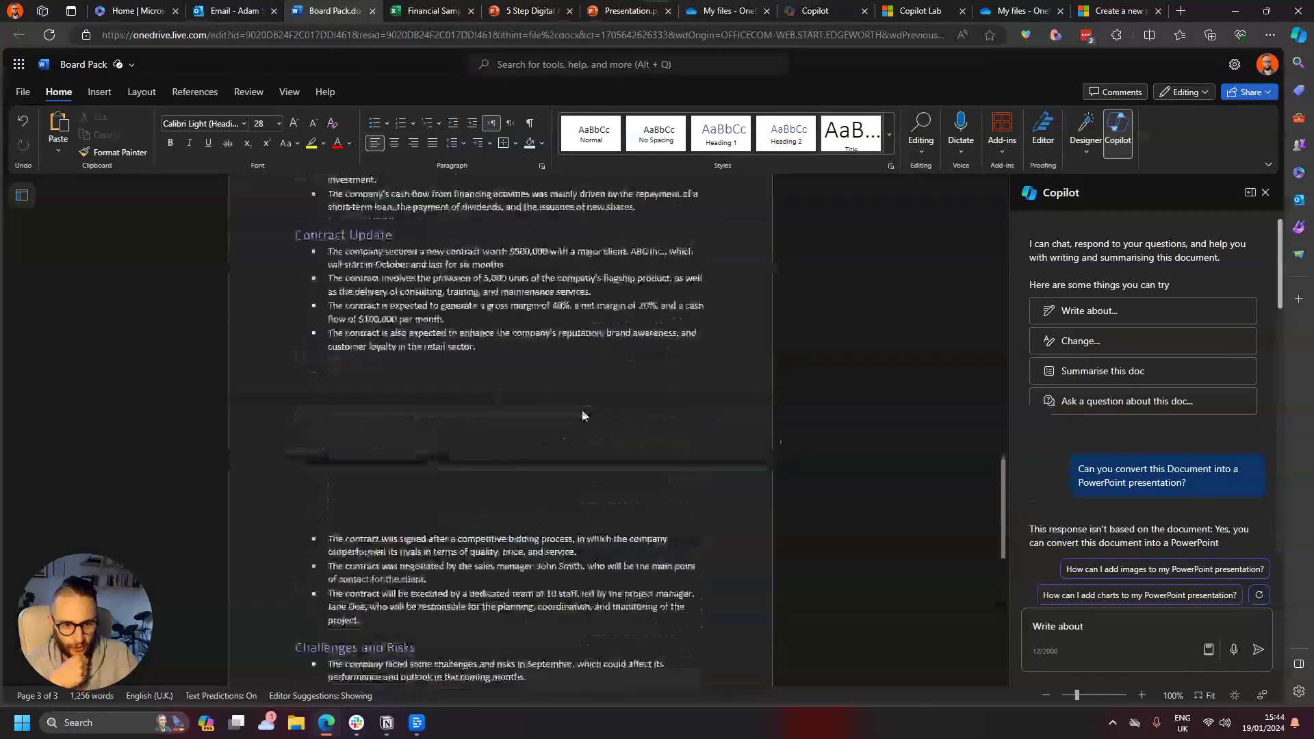
scroll(582, 415, "up", 20)
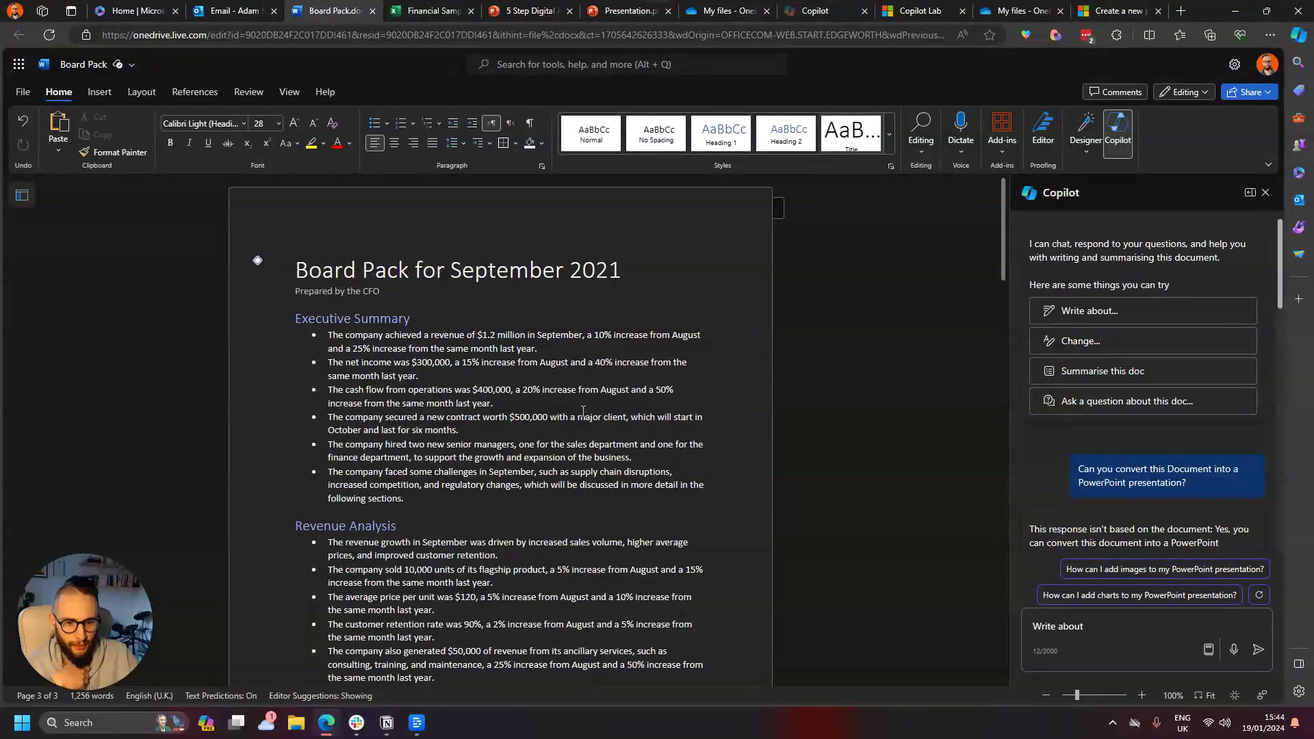
left_click(430, 11)
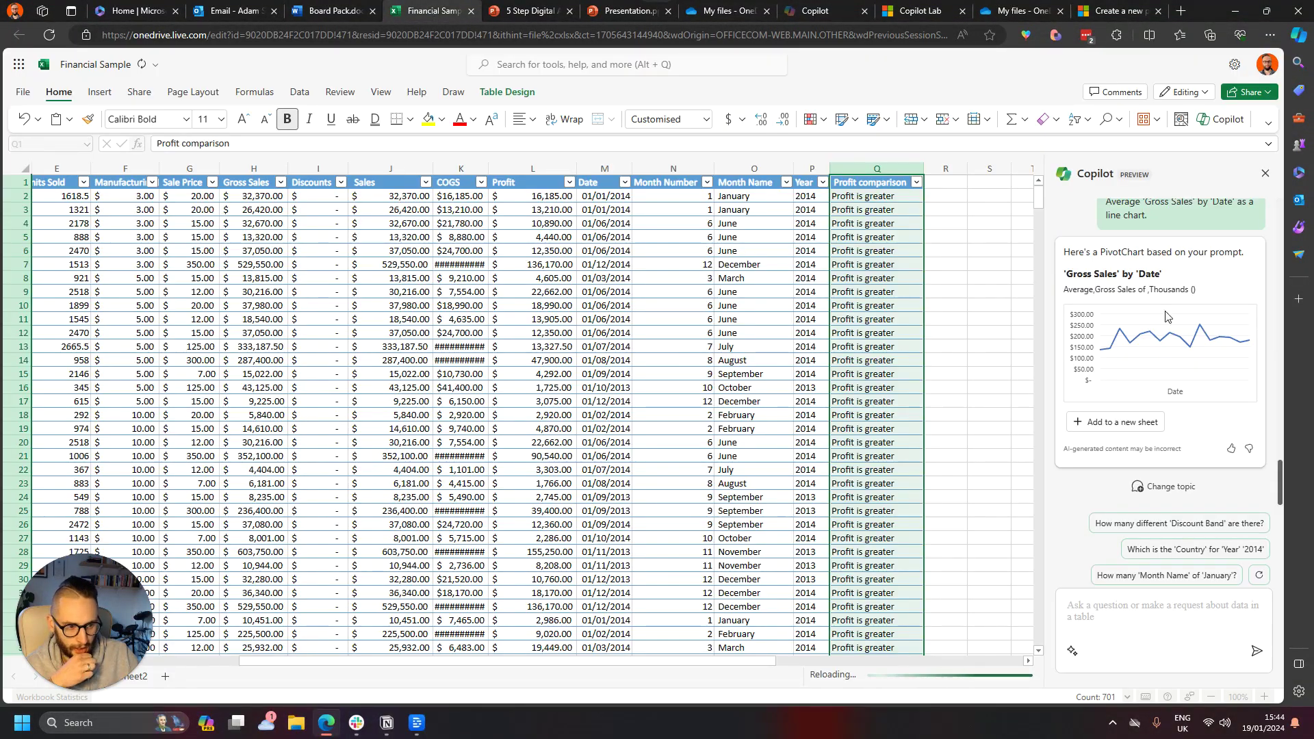
left_click(746, 360)
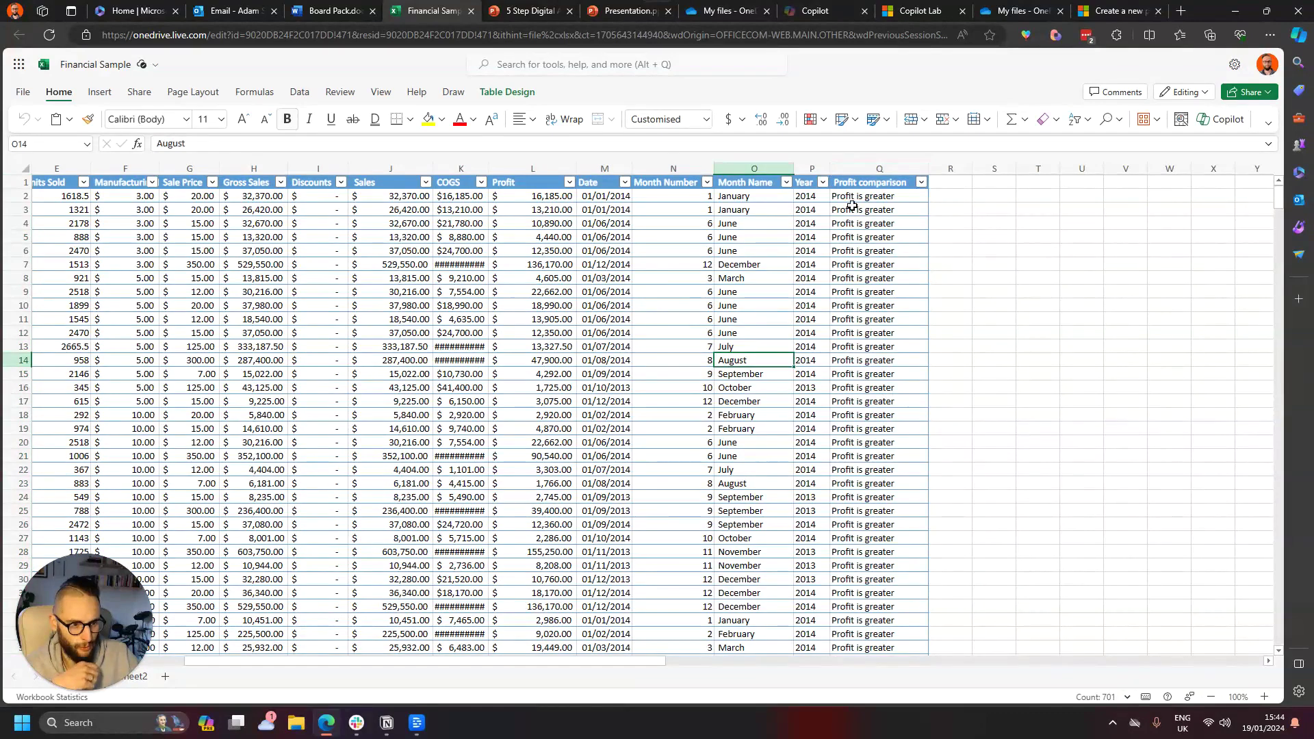
left_click_drag(856, 223, 883, 483)
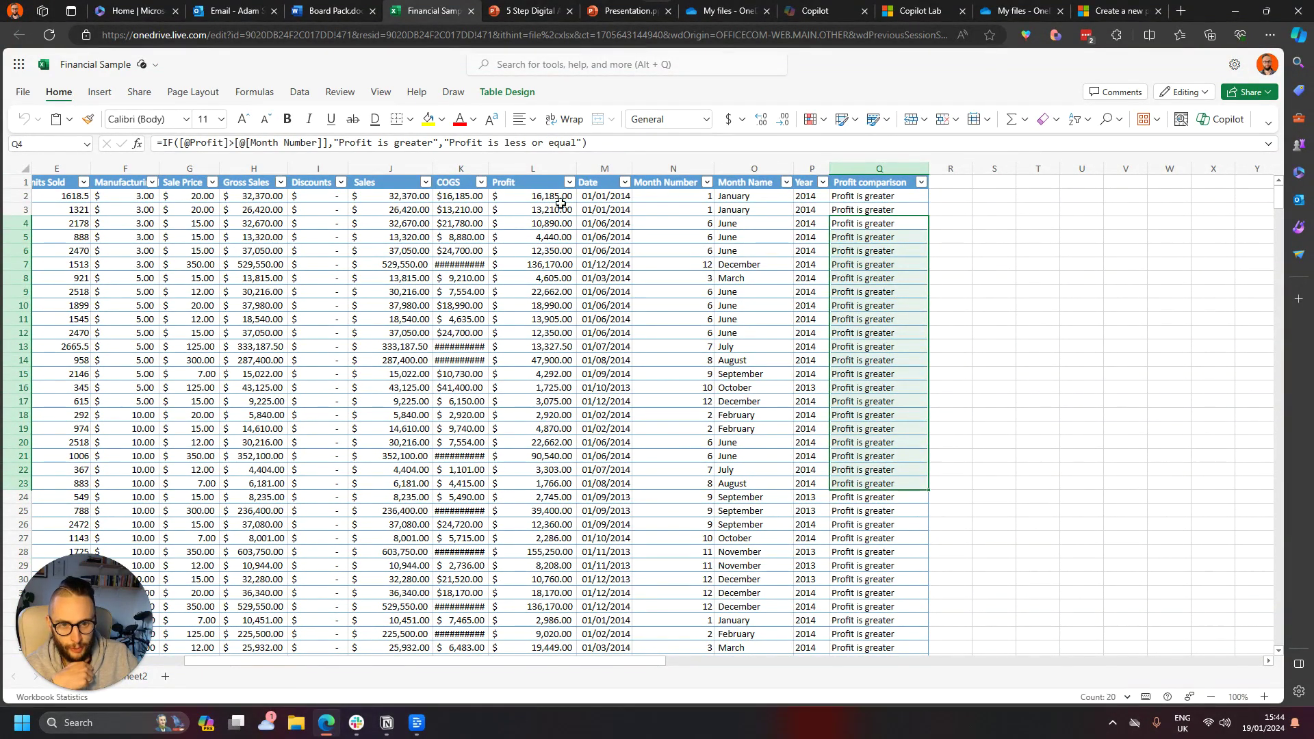
left_click(519, 12)
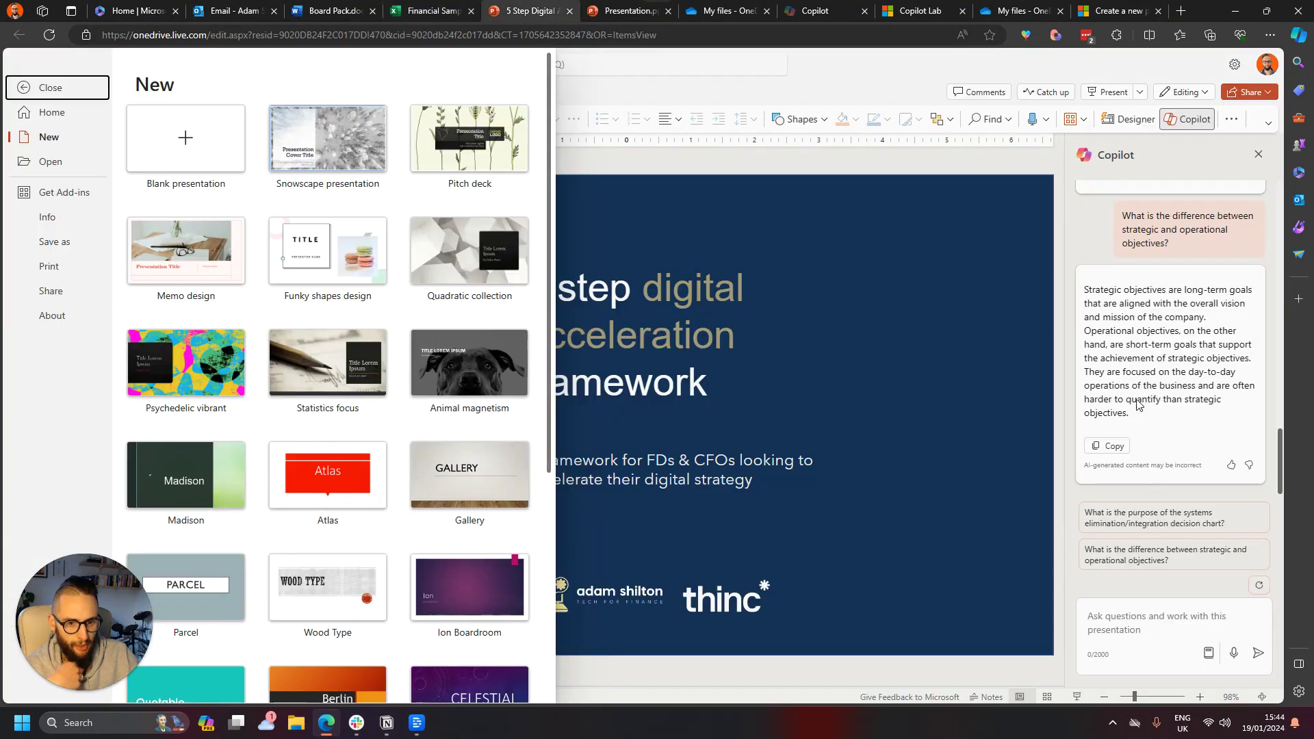
key("Escape")
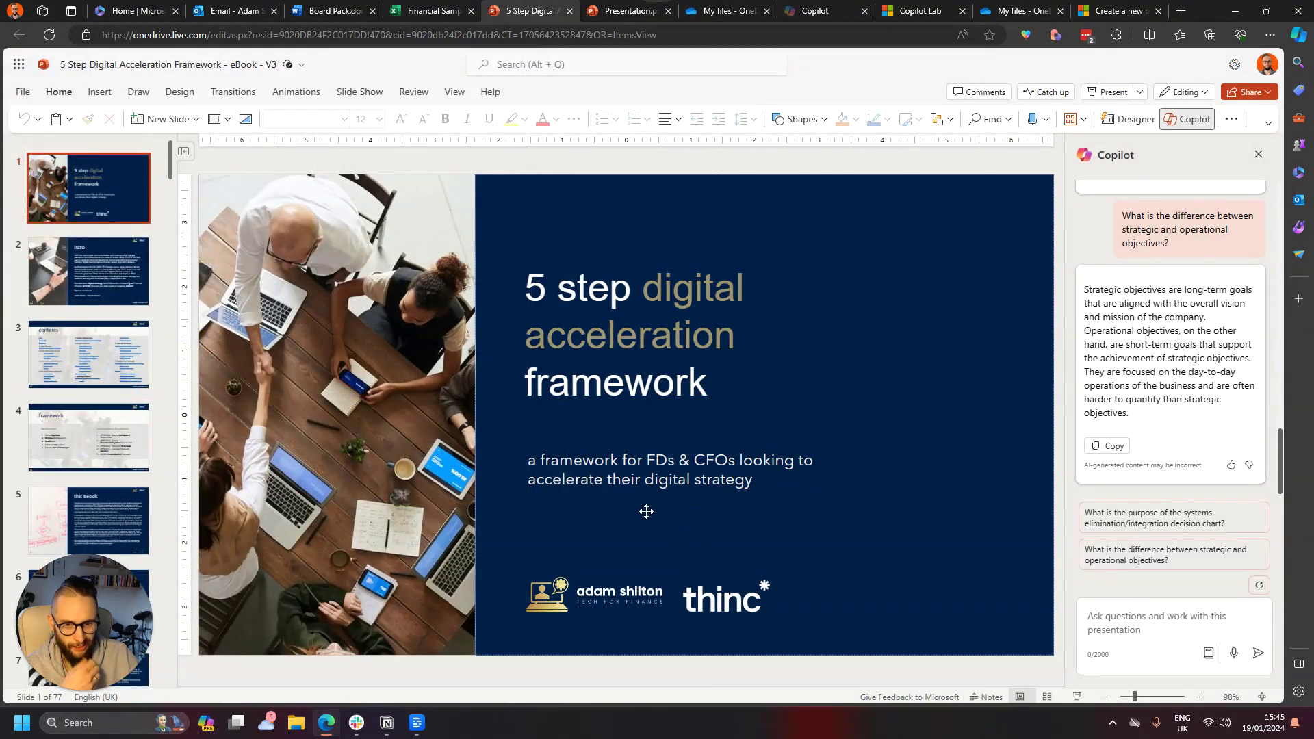
Step: Switch back to the organised ten-slide board-pack Presentation
left_click(624, 12)
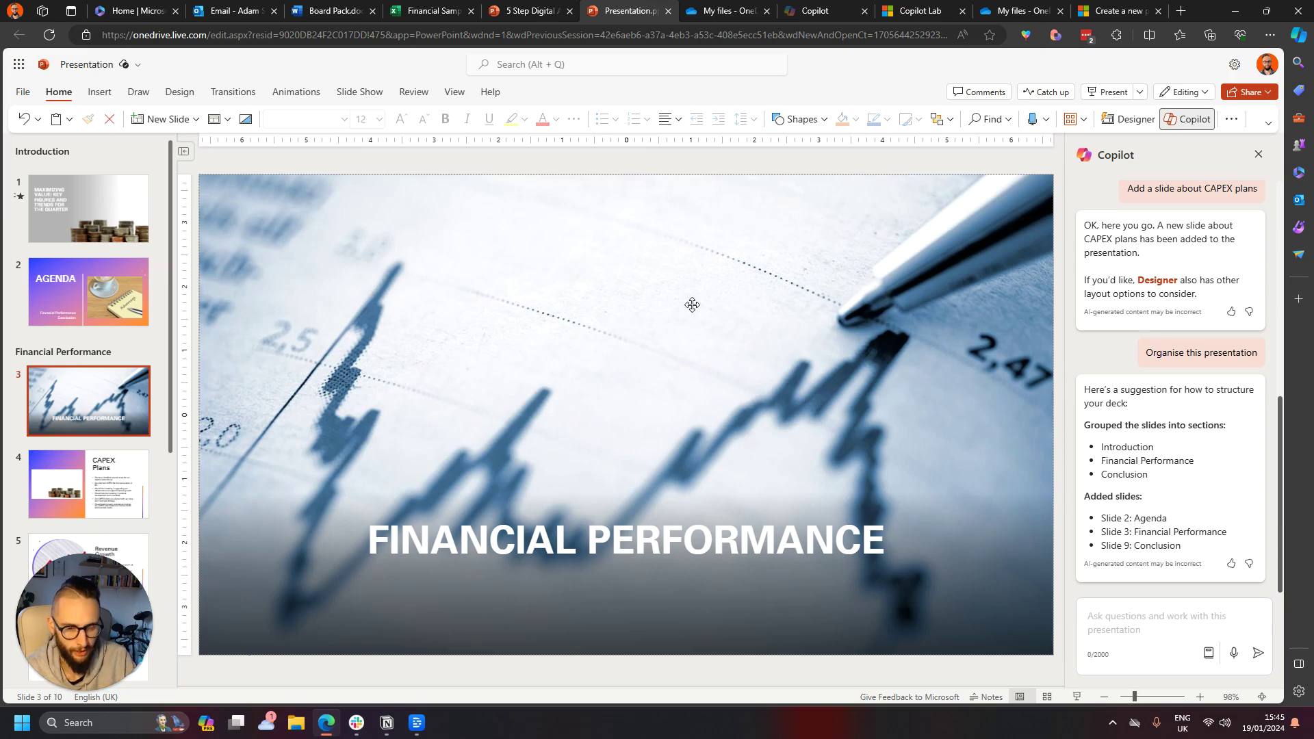
Step: Open the Microsoft Support 'Create a new presentation' article and scroll through its steps
left_click(1123, 14)
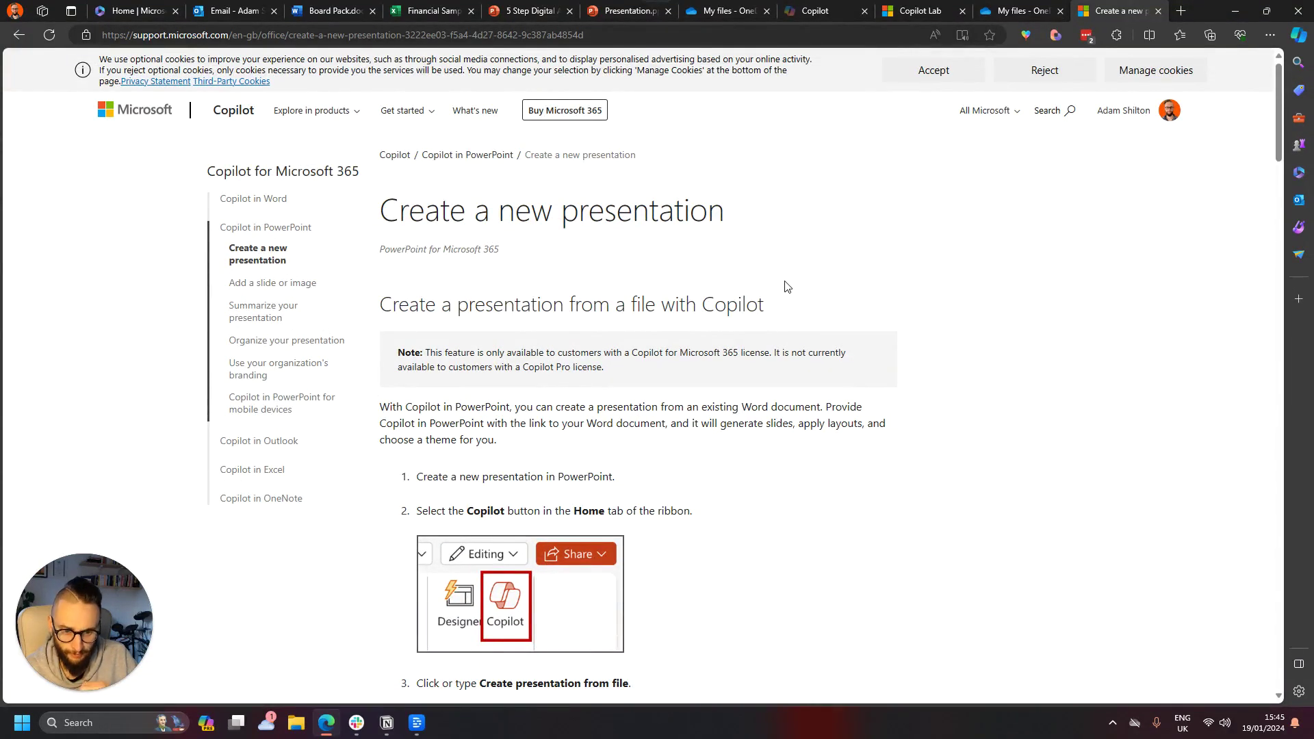
scroll(785, 285, "down", 7)
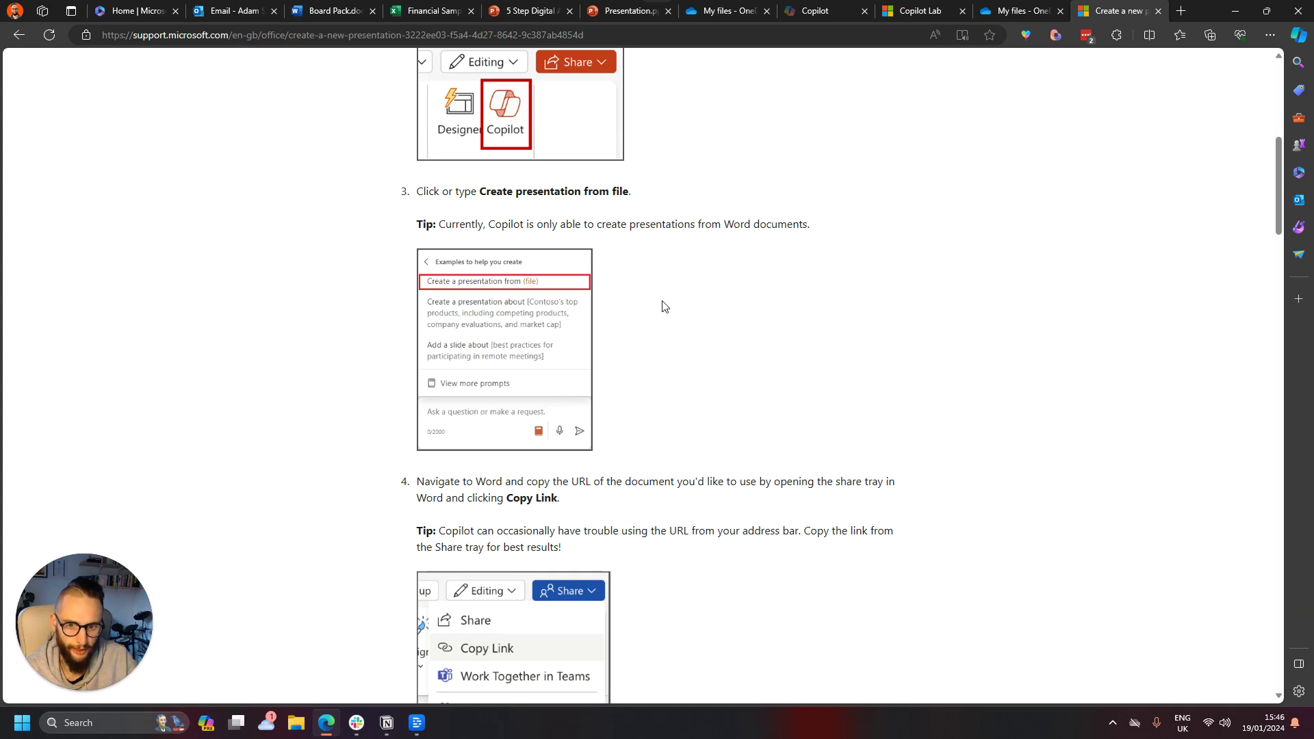
scroll(784, 282, "up", 8)
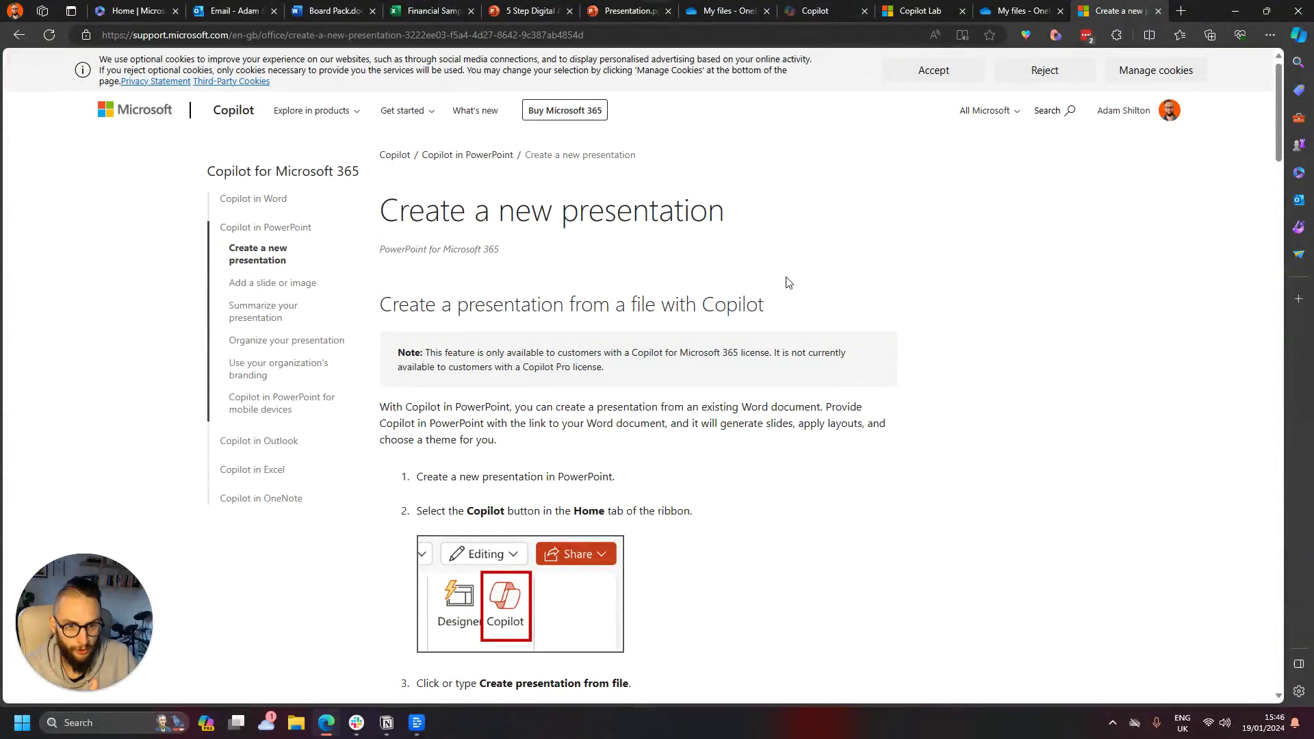